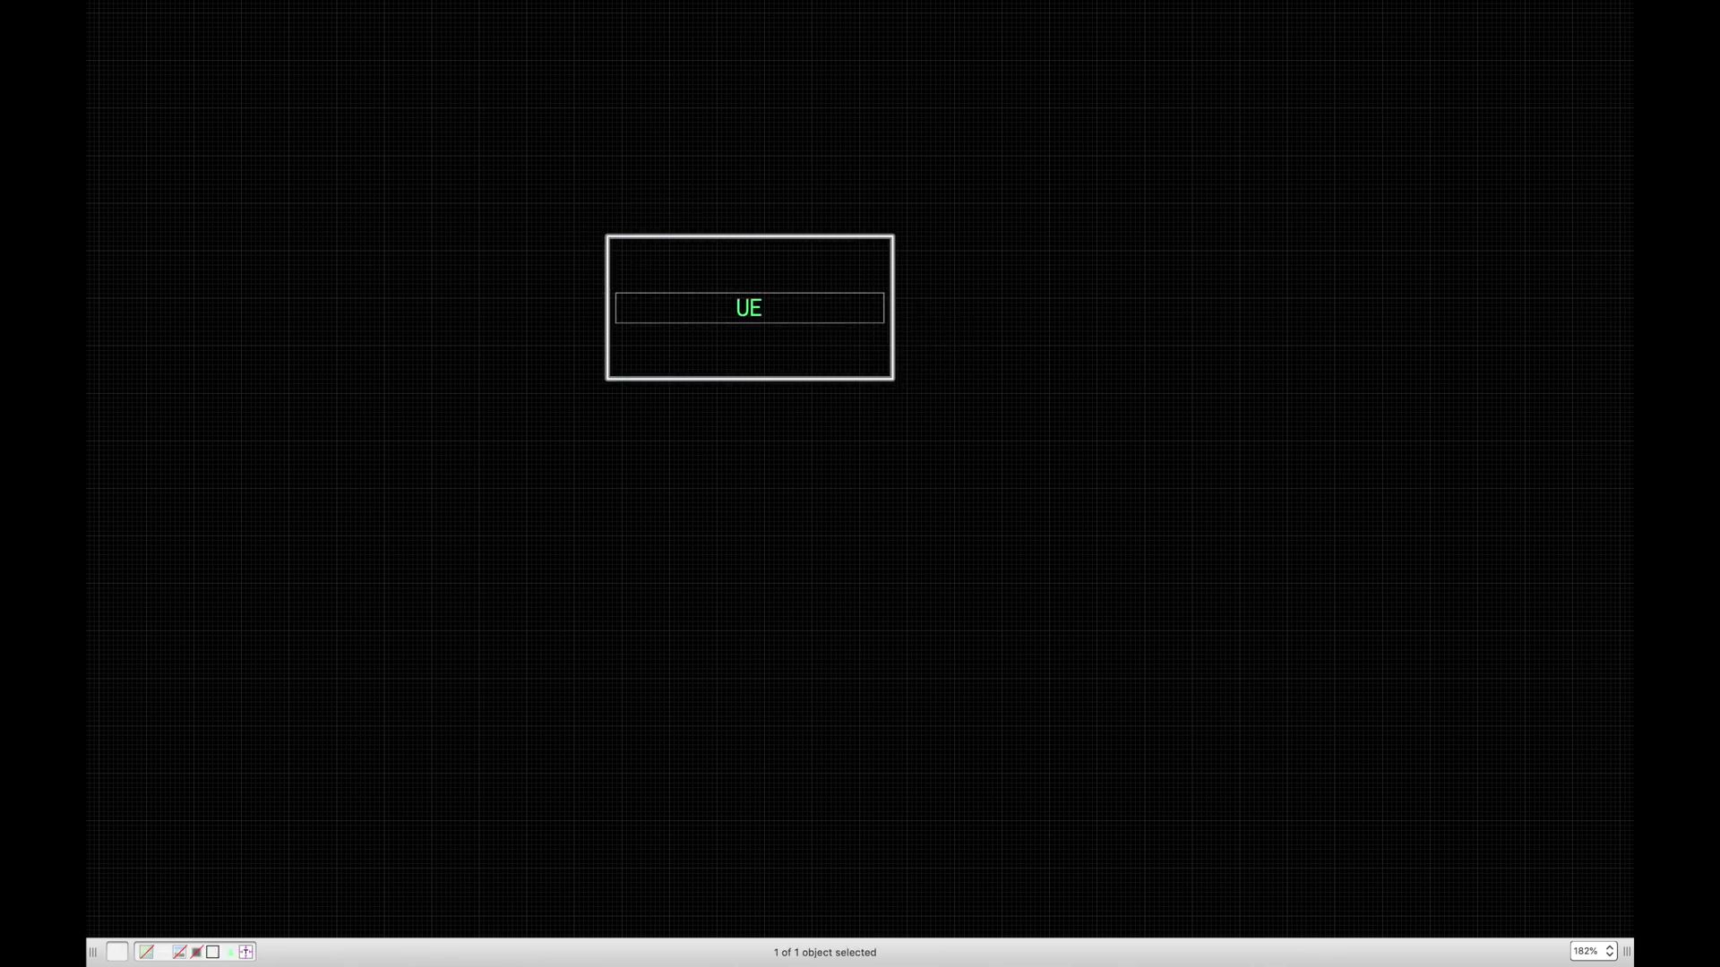
pyautogui.write('4 Game')
# - Shorten the 'UE4 Game' box and relabel its copy below as 'UE4 Engine'
pyautogui.click(809, 556)
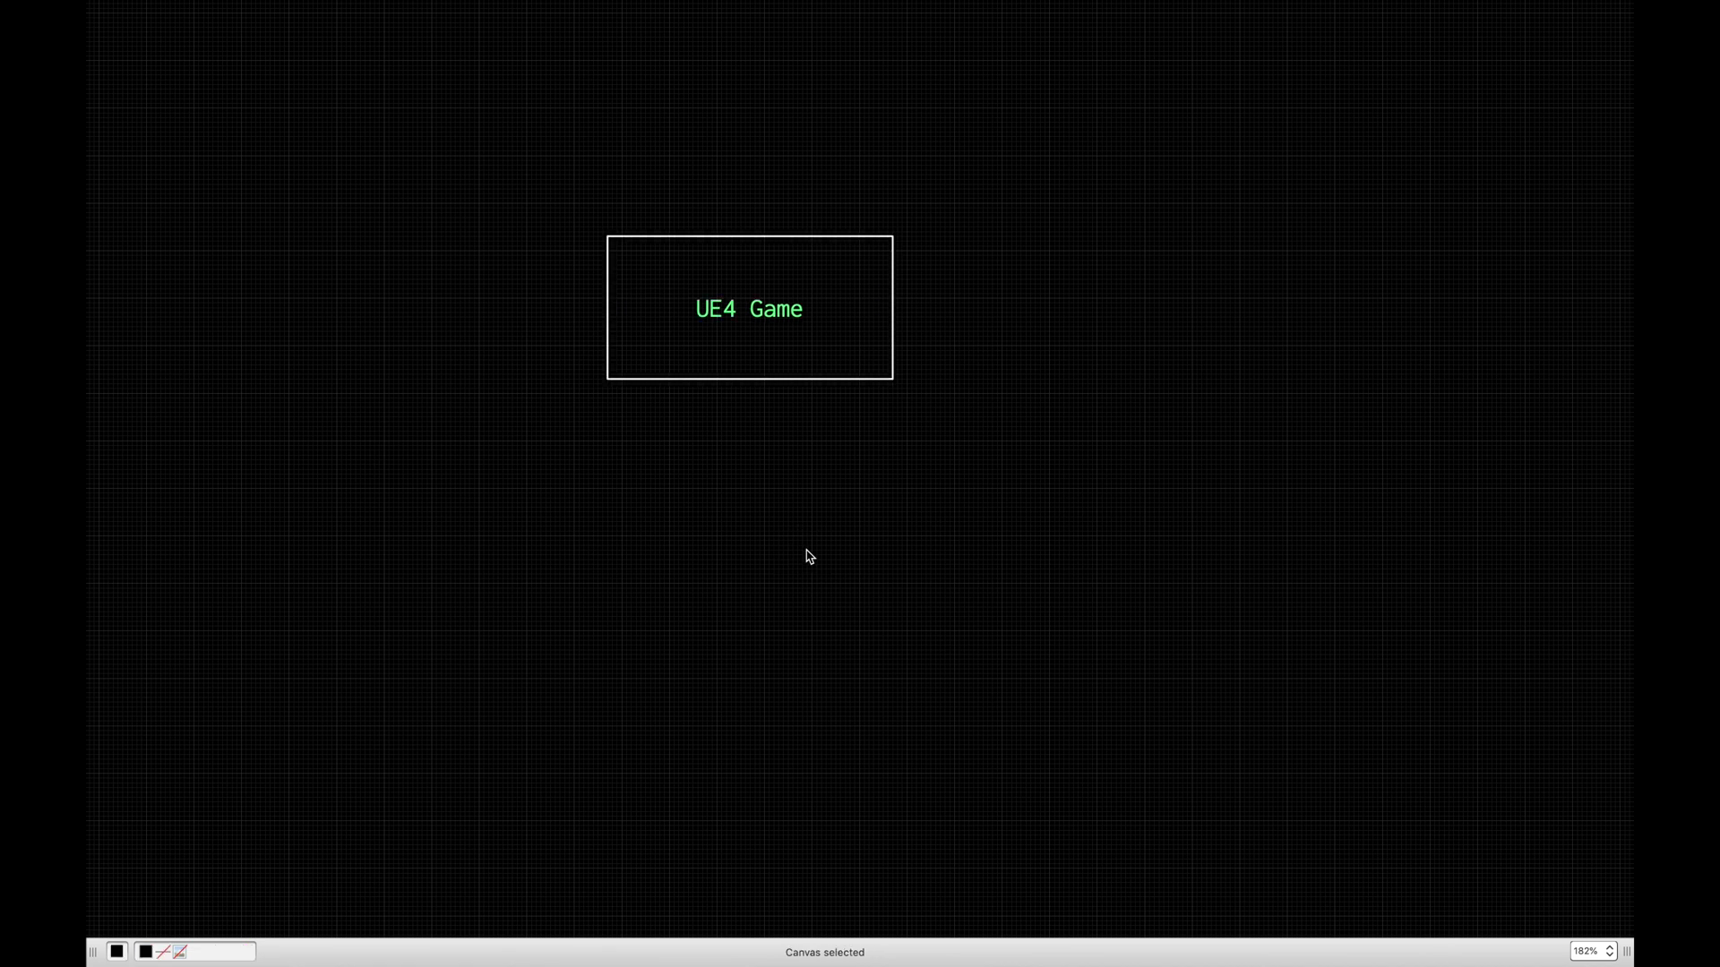
pyautogui.click(748, 378)
pyautogui.moveTo(748, 378)
pyautogui.mouseDown()
pyautogui.moveTo(747, 332)
pyautogui.moveTo(749, 484)
pyautogui.mouseUp()
pyautogui.doubleClick(730, 467)
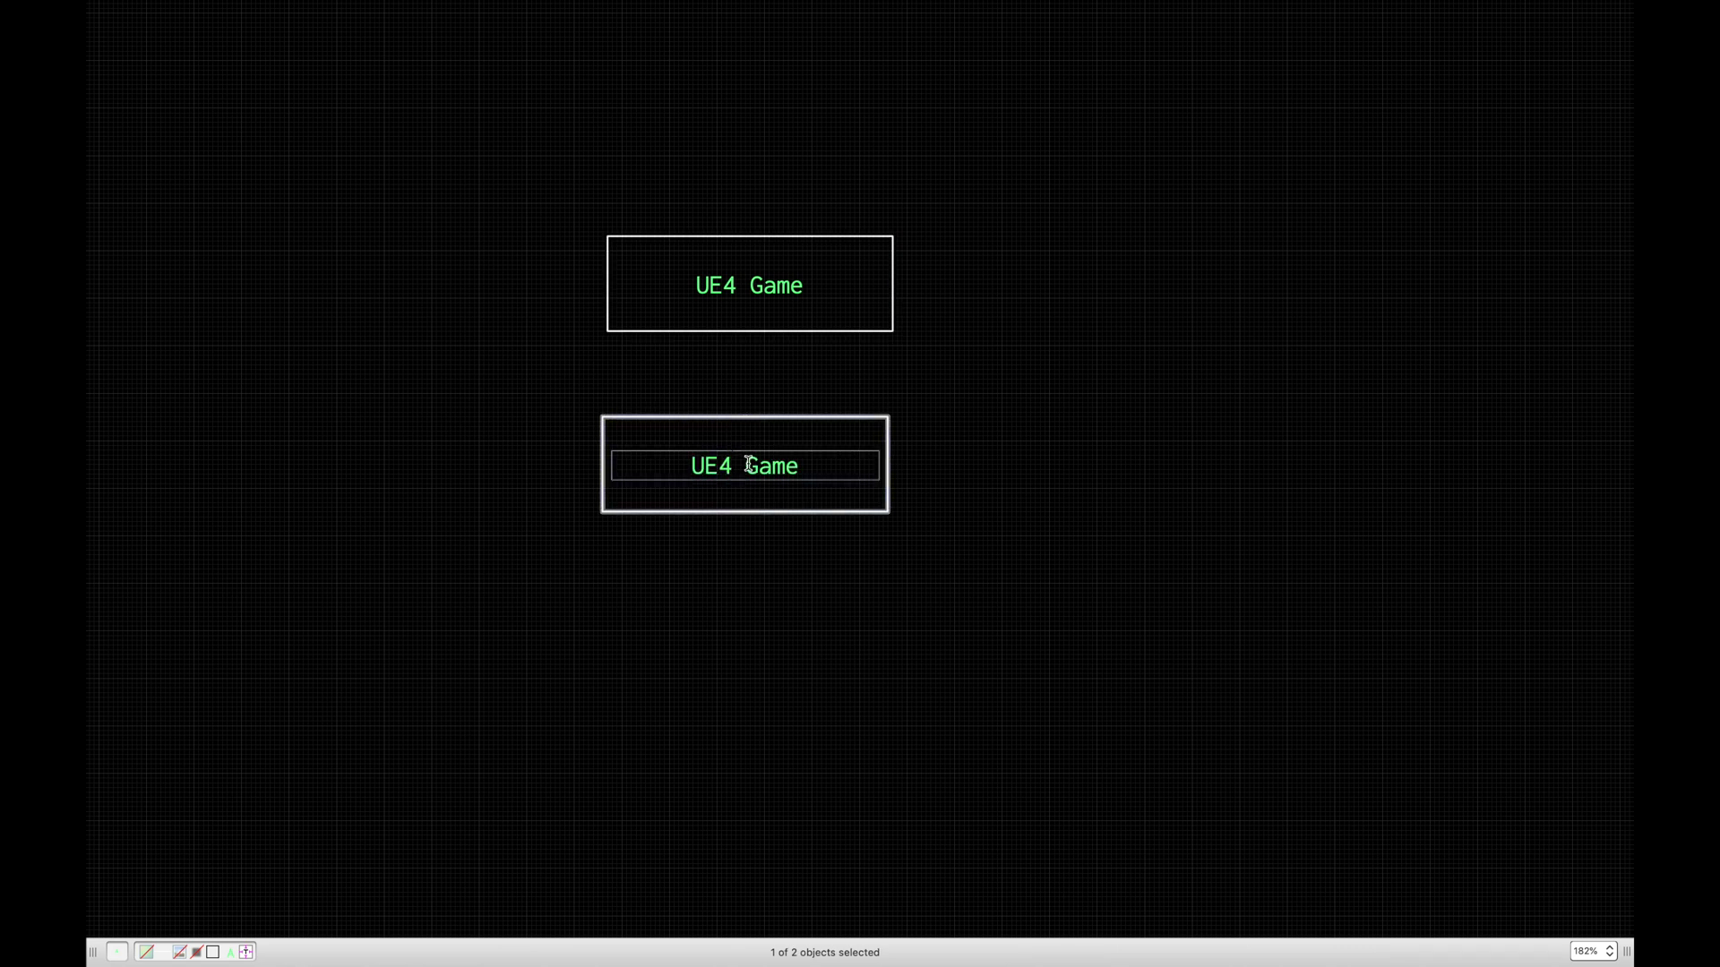
pyautogui.doubleClick(750, 466)
pyautogui.write('Engine')
pyautogui.click(1122, 451)
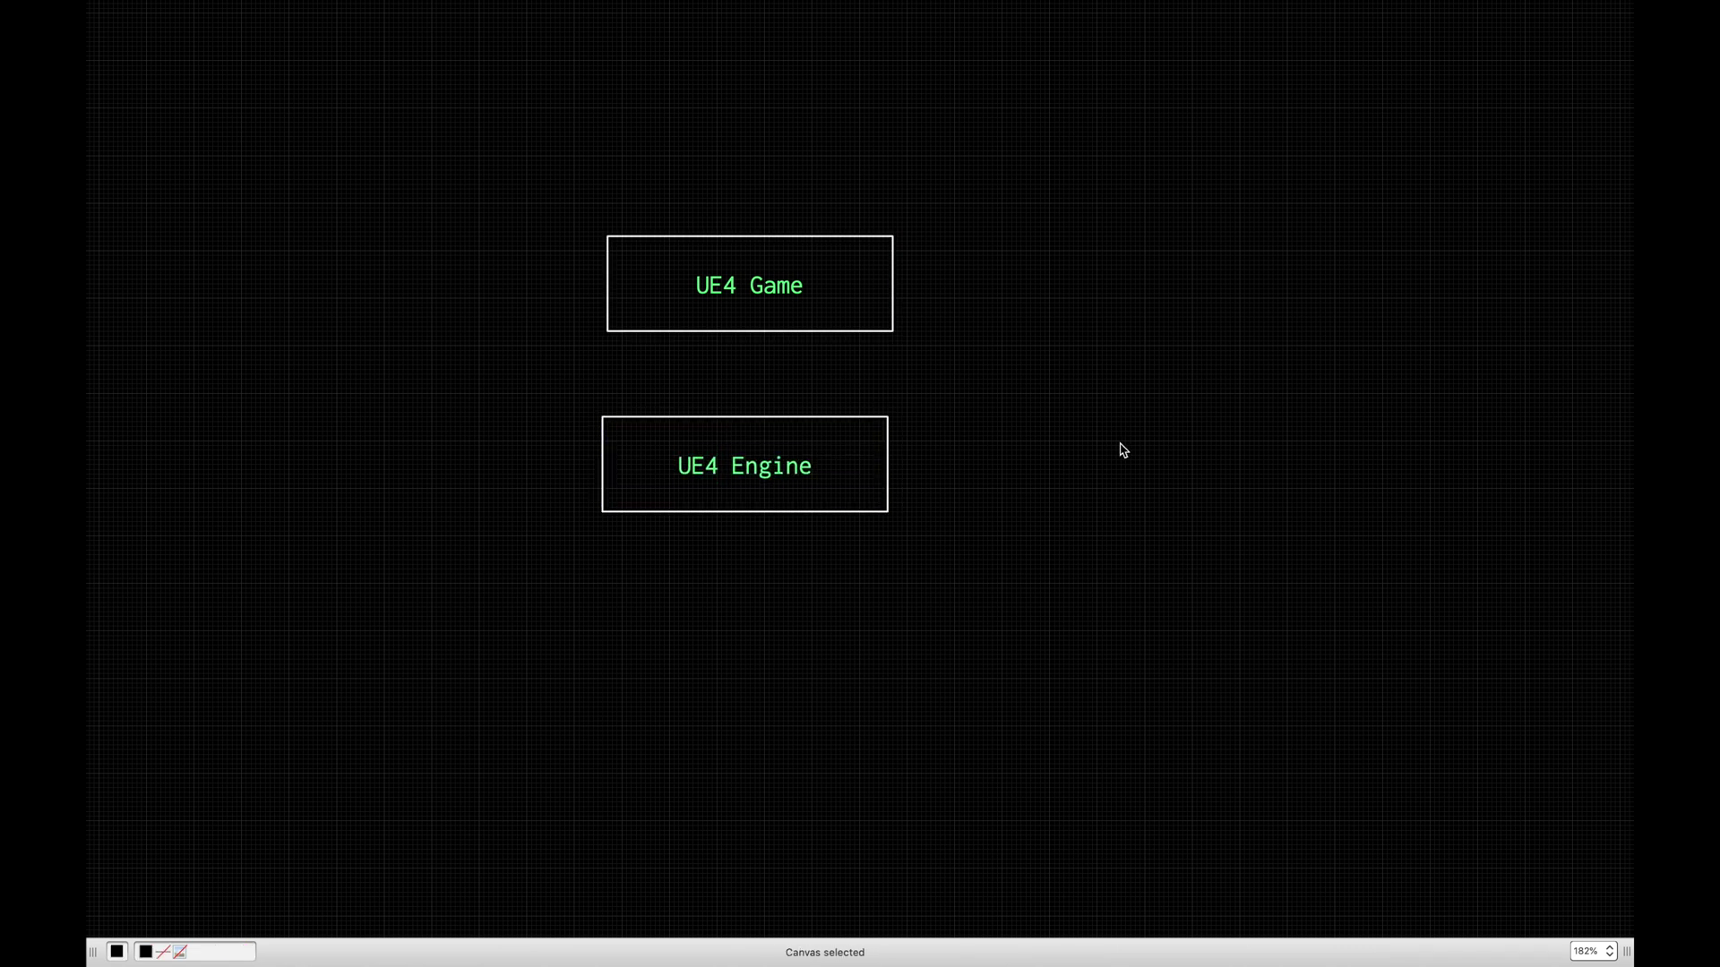
# - Draw an arrow from UE4 Engine up to UE4 Game and align the boxes
pyautogui.press('l')
pyautogui.moveTo(747, 430); pyautogui.dragTo(752, 289)
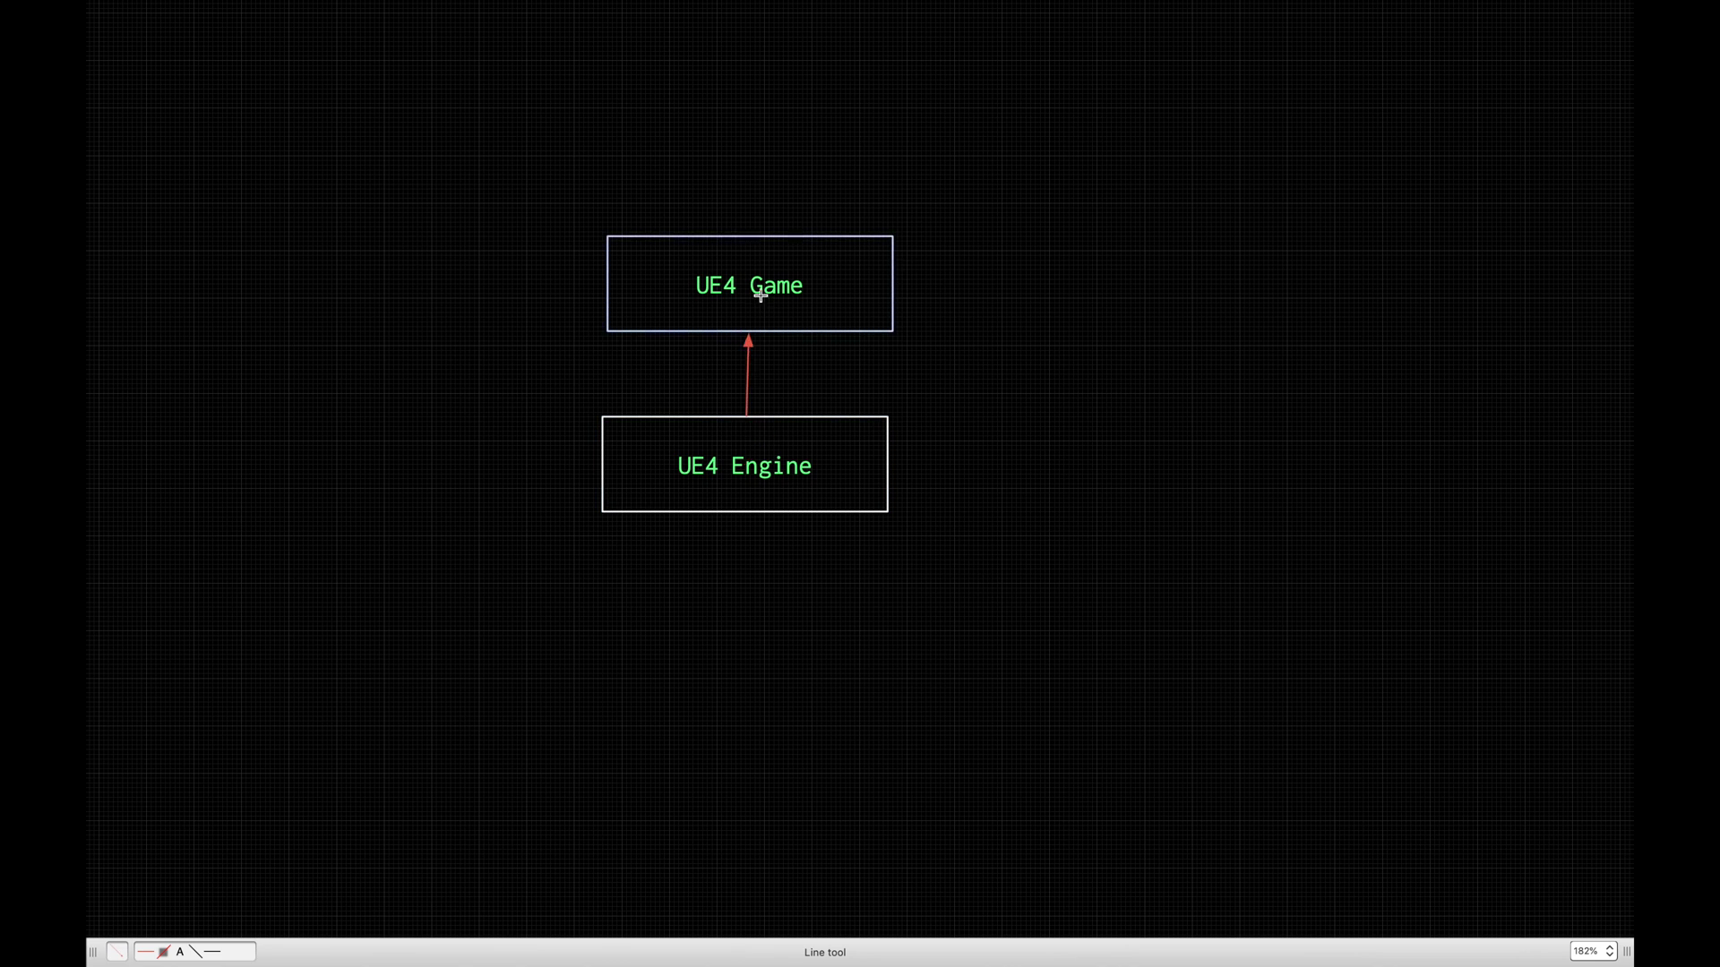
pyautogui.moveTo(853, 442); pyautogui.dragTo(855, 447)
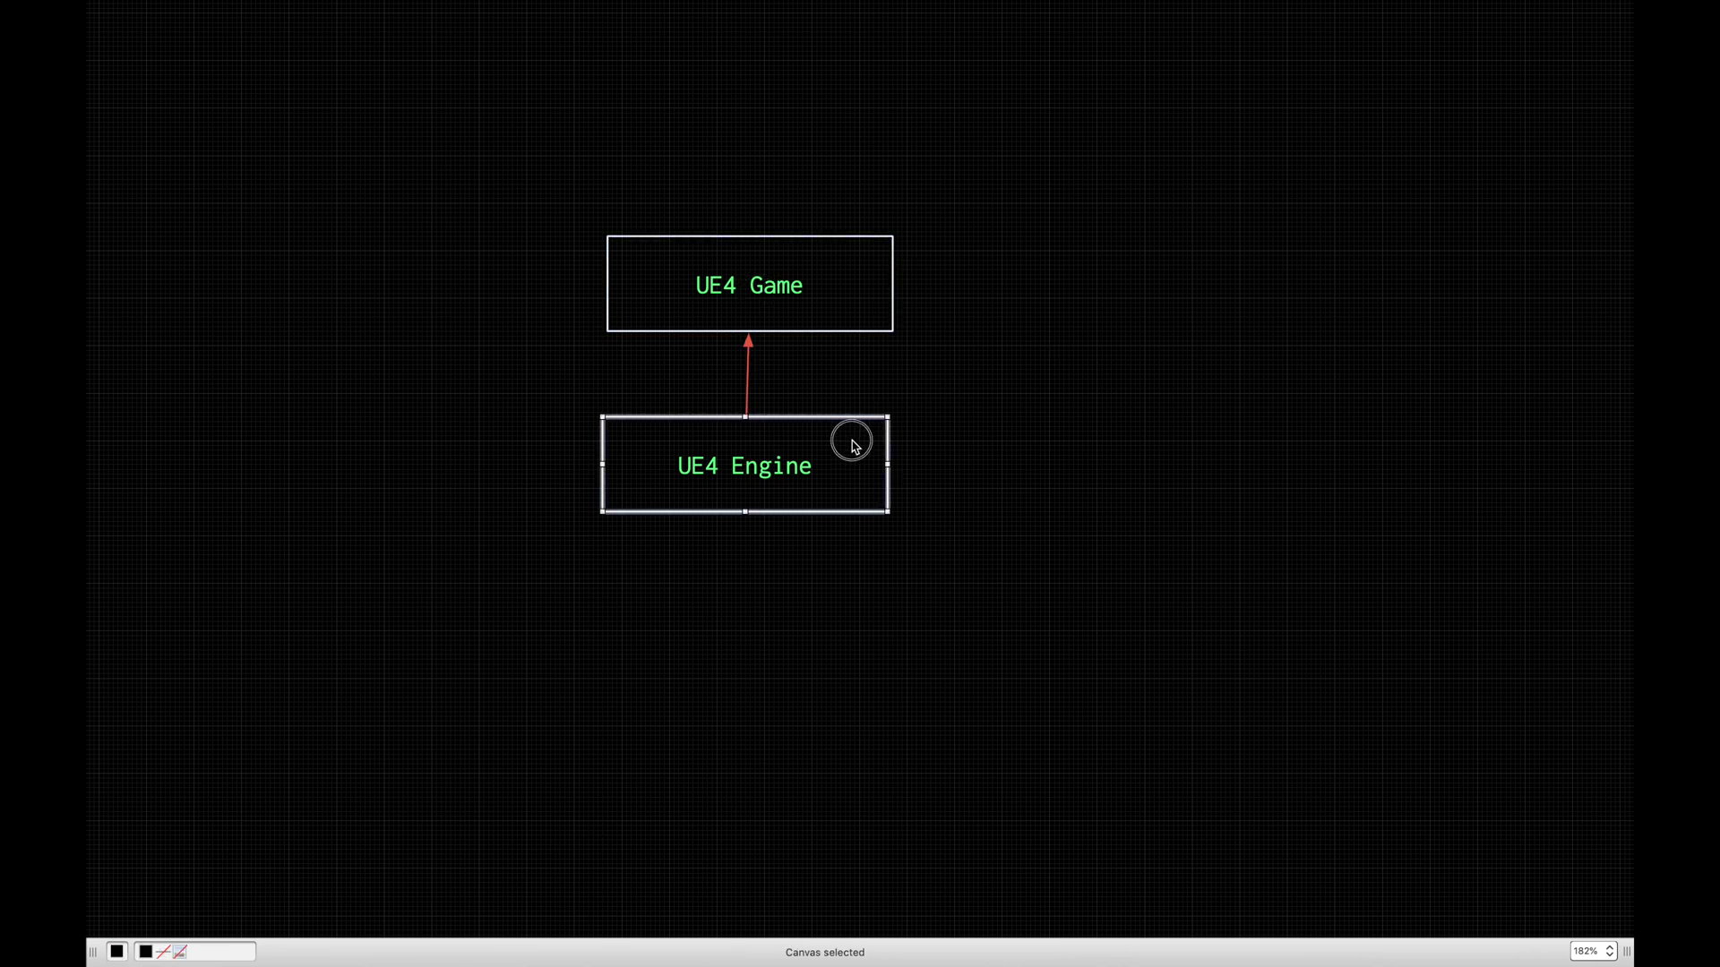
# - Copy the UE4 Engine box to the right of UE4 Game and relabel it 'UE4 Plugin'
pyautogui.click(925, 387)
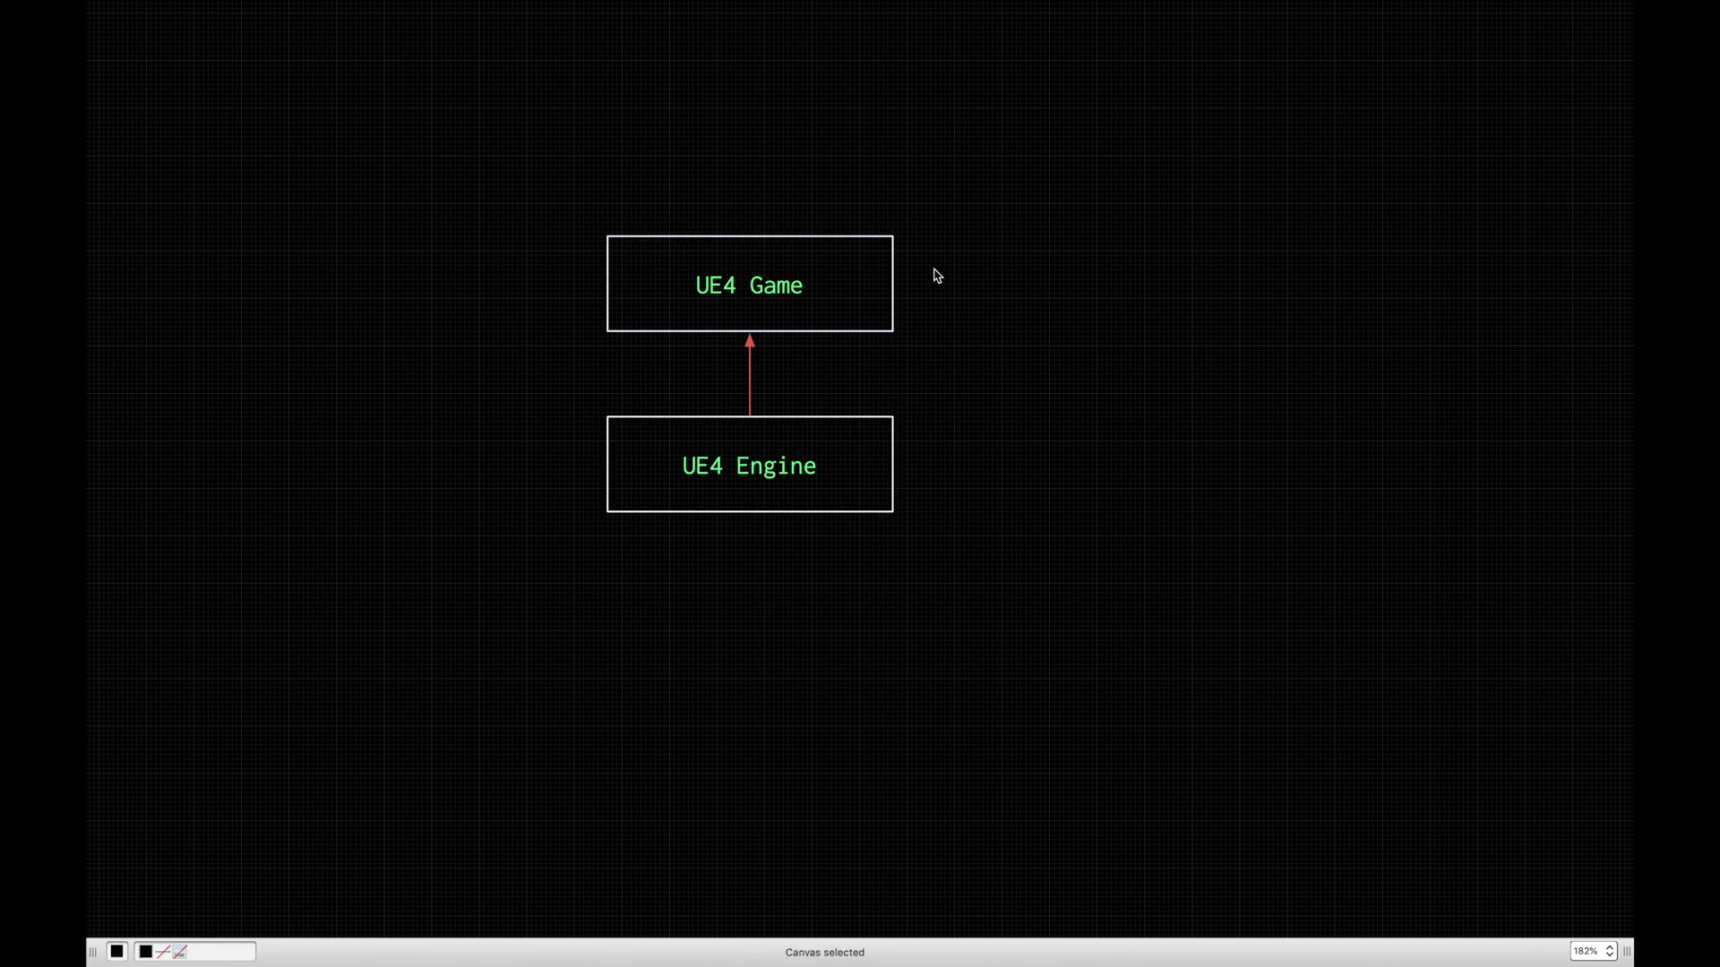
pyautogui.keyDown('alt'); pyautogui.moveTo(864, 471); pyautogui.dragTo(1252, 291); pyautogui.keyUp('alt')
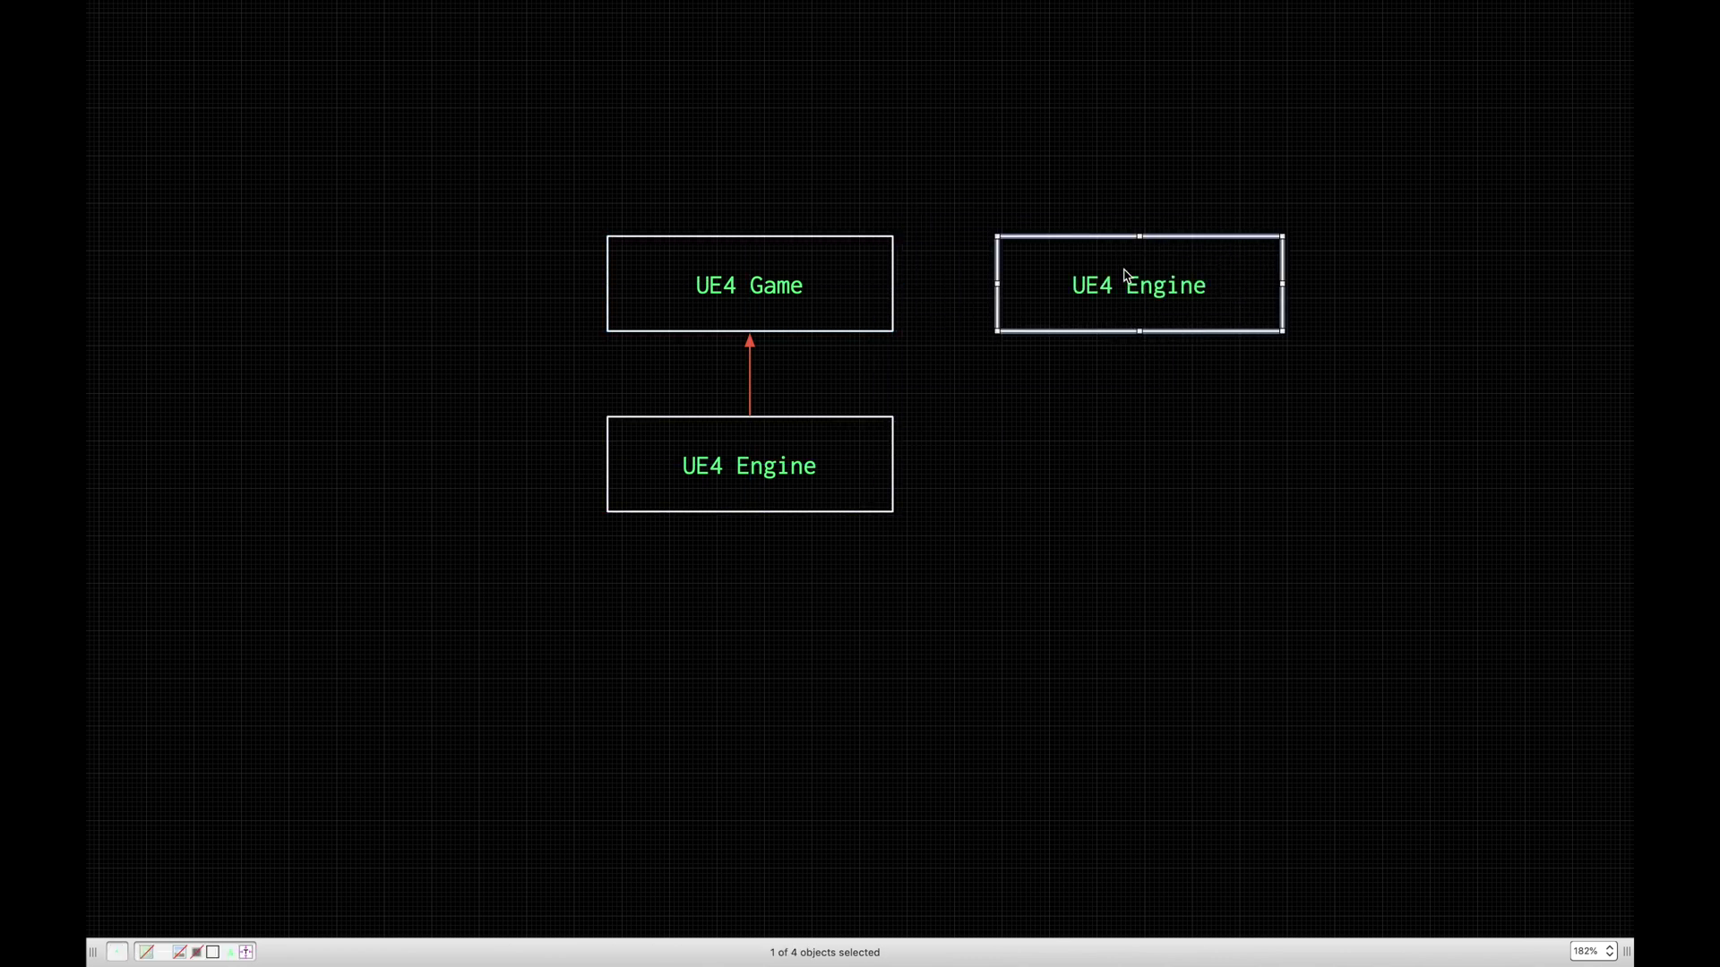
pyautogui.moveTo(1125, 275); pyautogui.dragTo(1221, 281)
pyautogui.doubleClick(1220, 283)
pyautogui.write('Plufg')
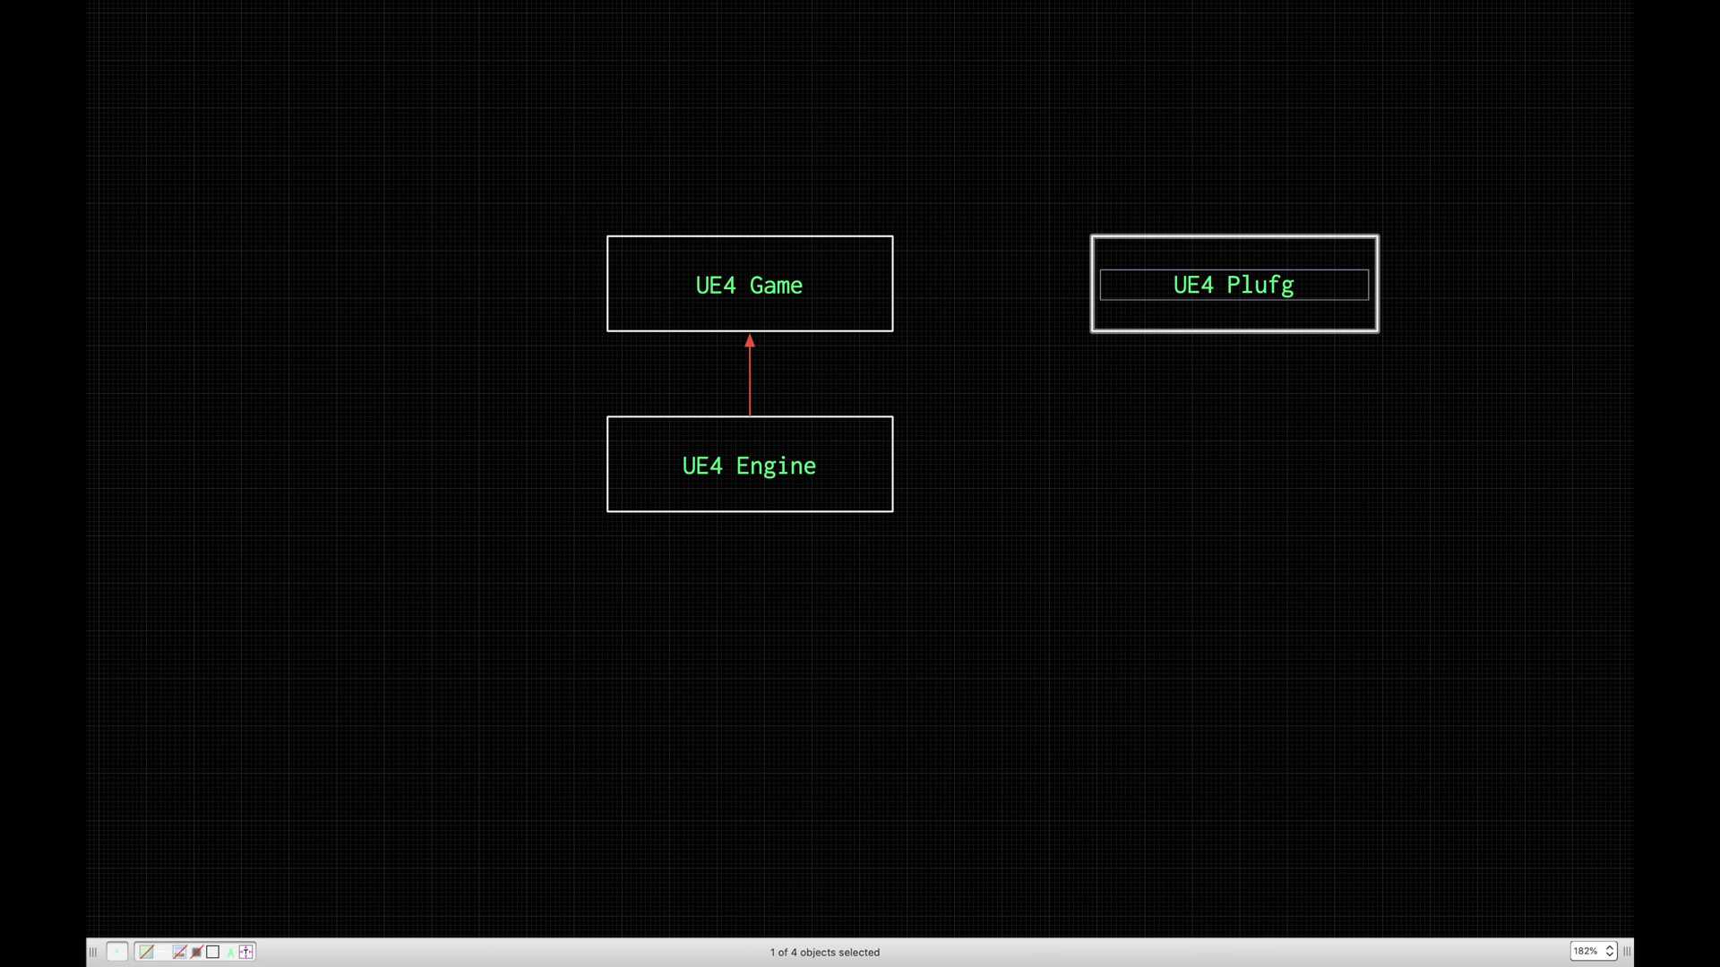
pyautogui.write('in')
pyautogui.press('BackSpace')
pyautogui.press('BackSpace')
pyautogui.press('BackSpace')
pyautogui.write('gin')
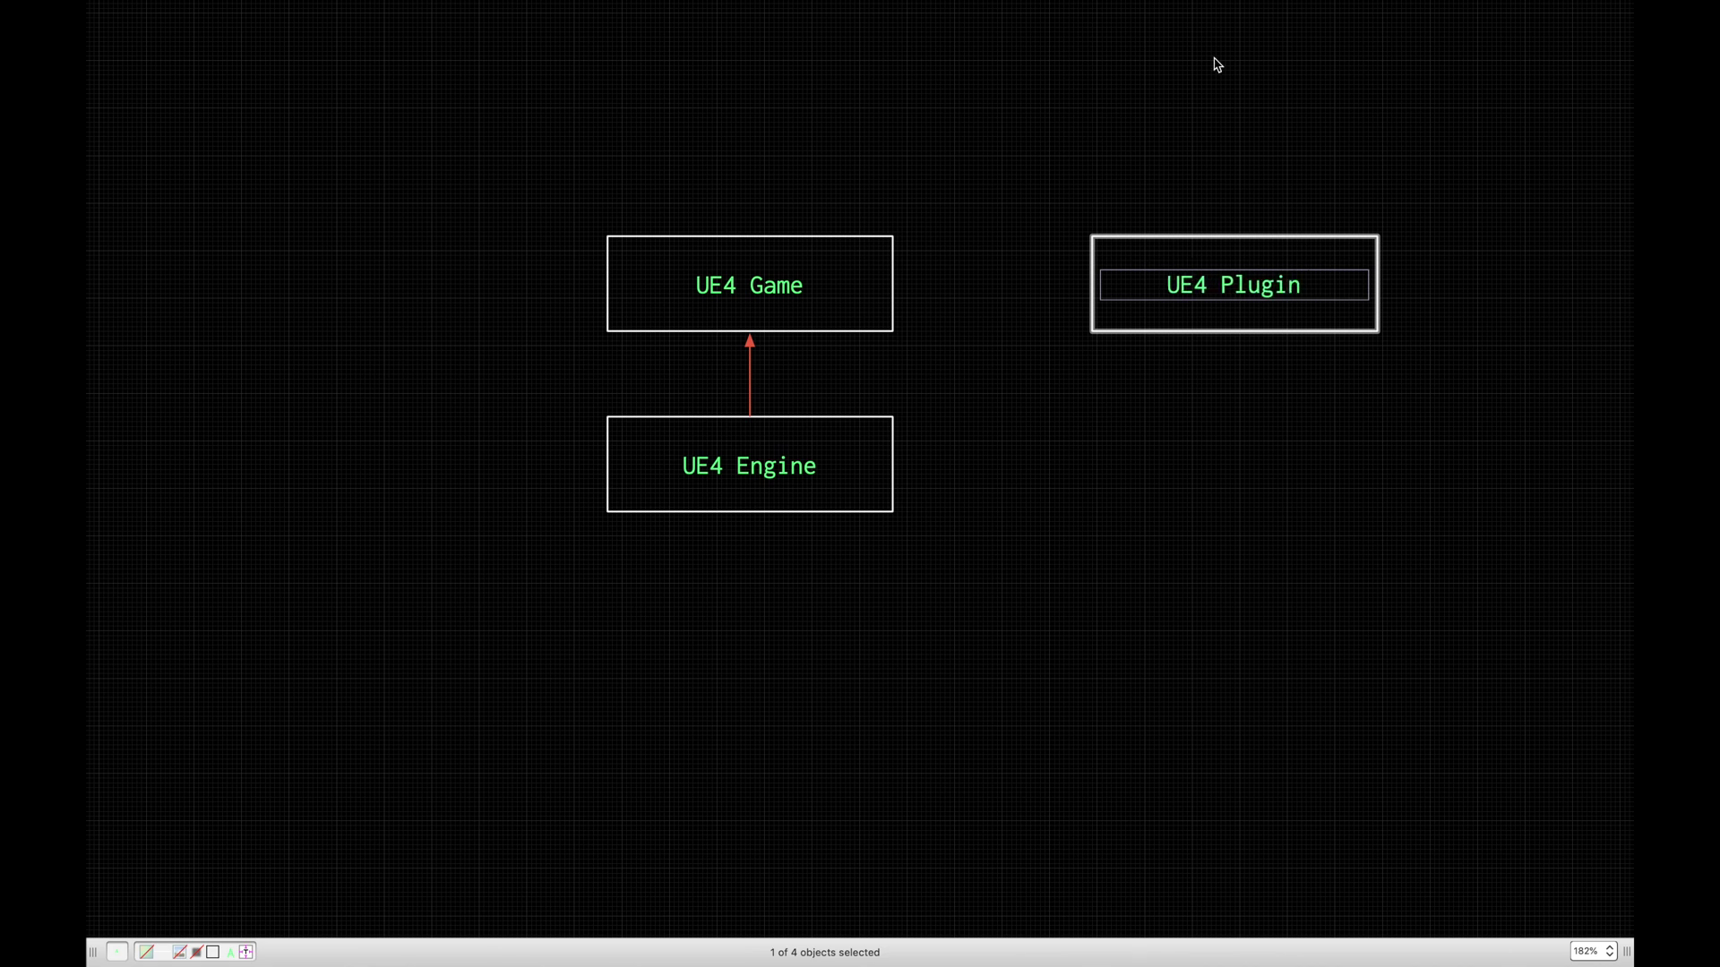
pyautogui.click(1215, 65)
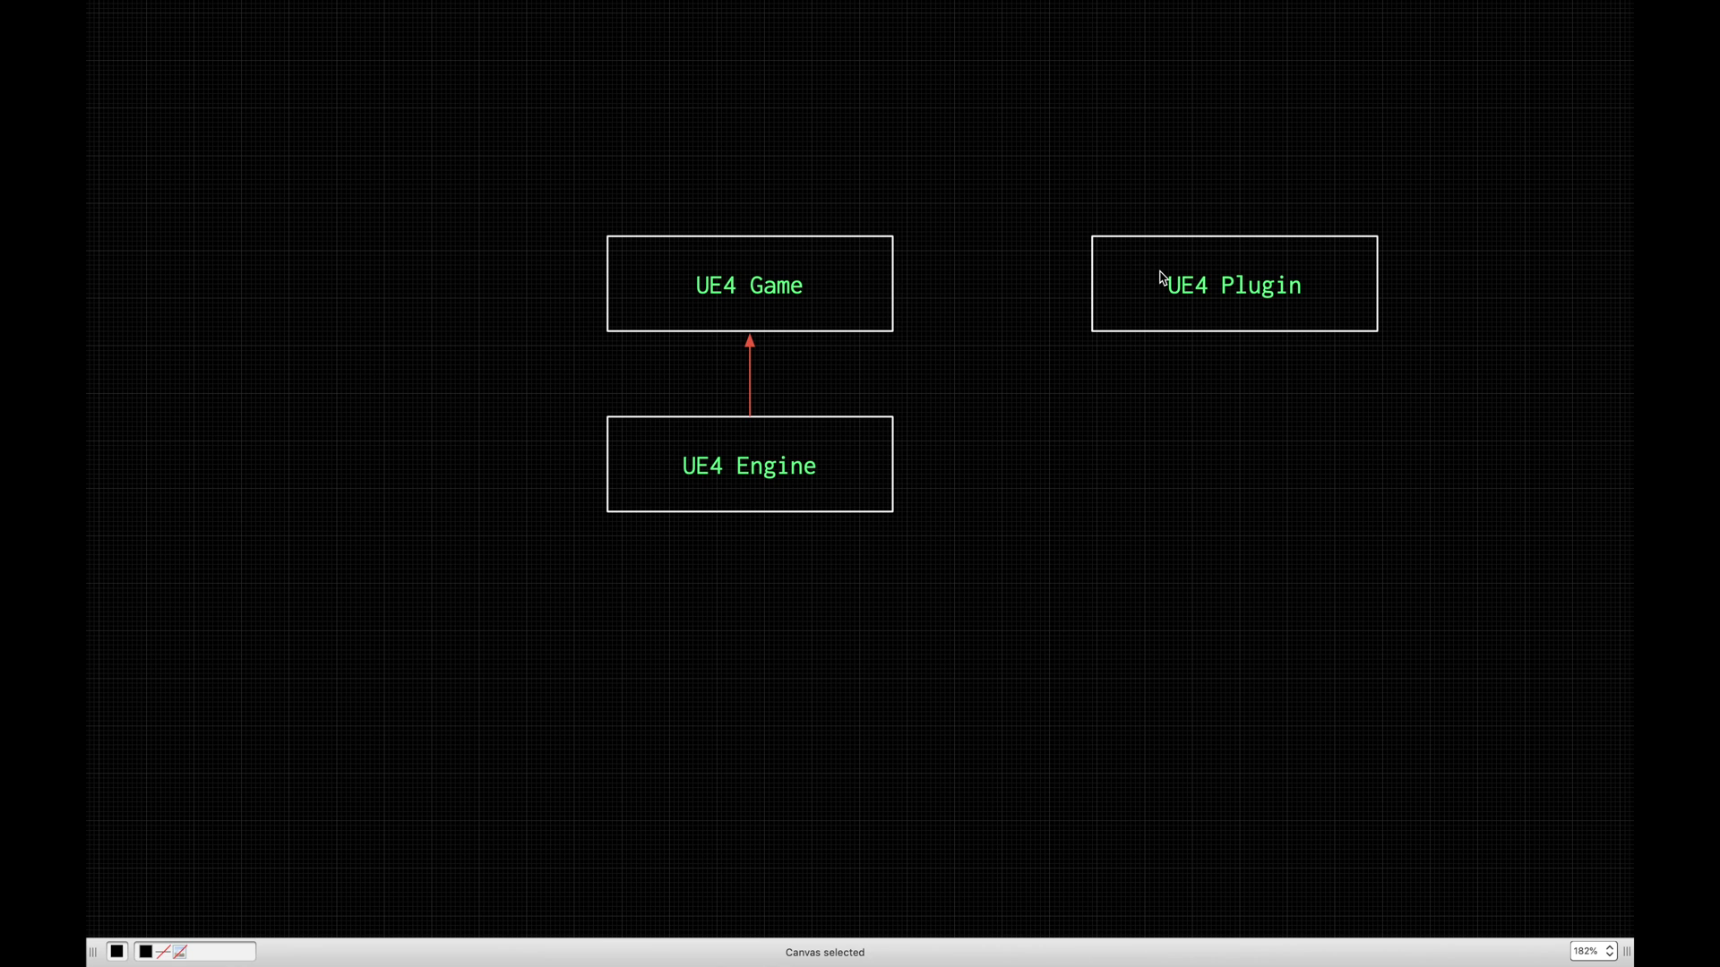
# - Draw an arrow from UE4 Plugin into UE4 Game and copy the Plugin box below it
pyautogui.press('l')
pyautogui.moveTo(1115, 270); pyautogui.dragTo(798, 279)
pyautogui.moveTo(1234, 296); pyautogui.dragTo(1163, 296)
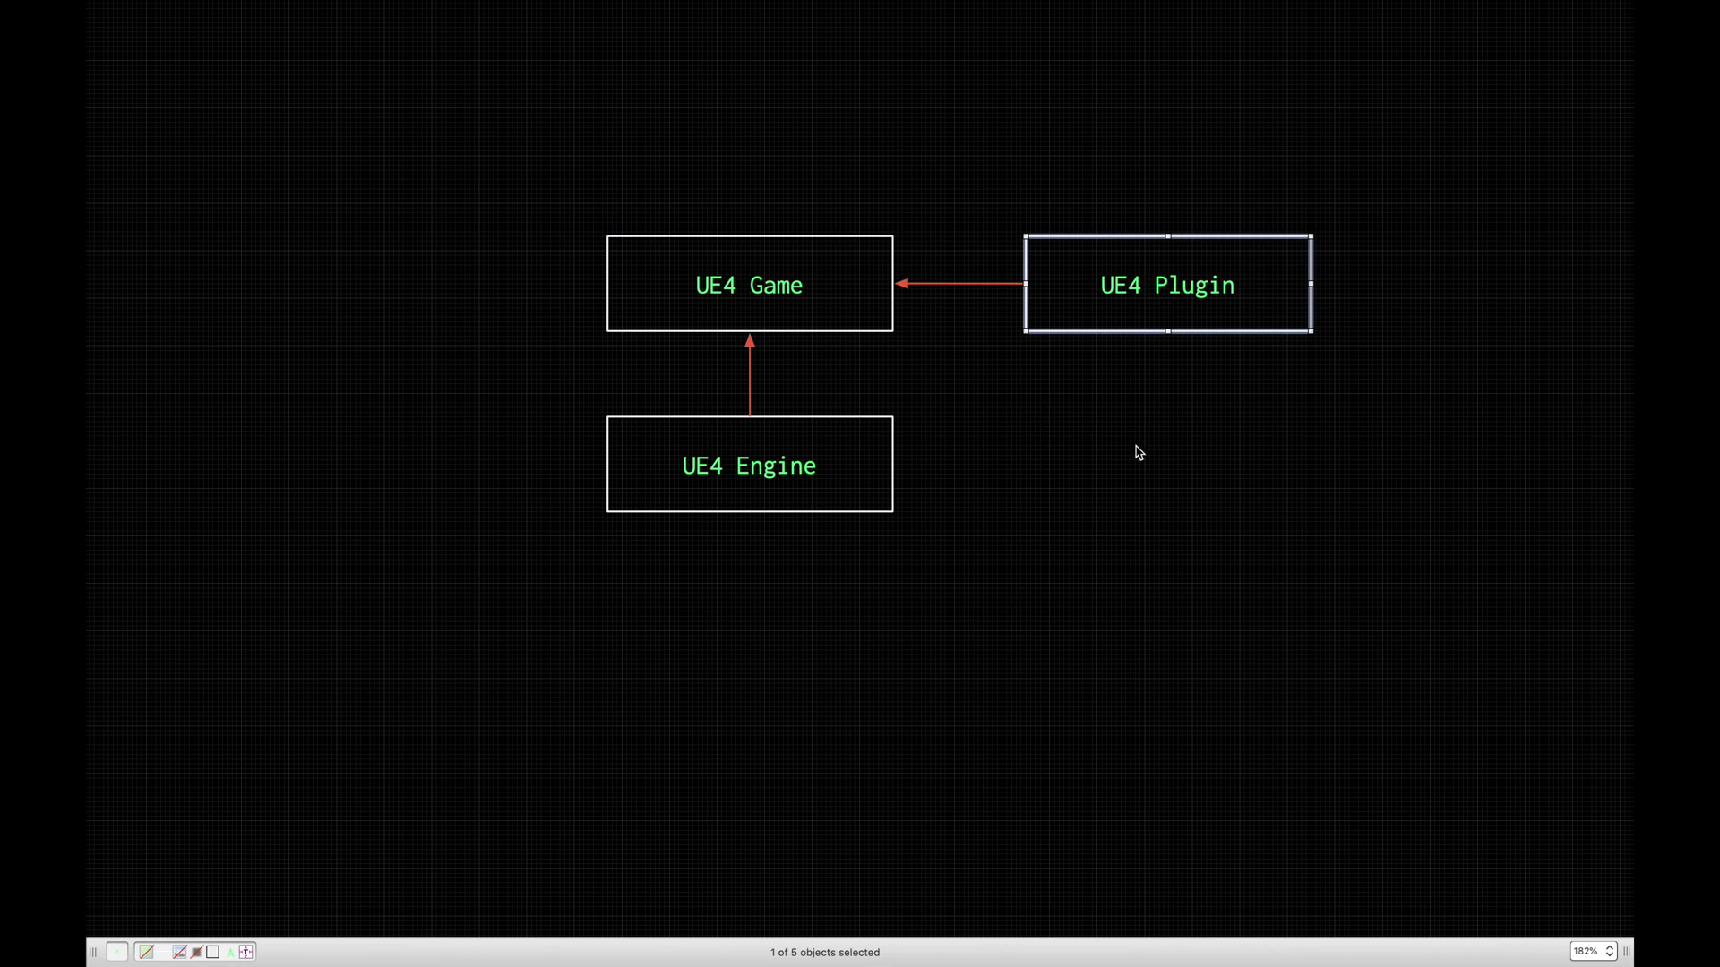
pyautogui.moveTo(1133, 285)
pyautogui.keyDown('alt'); pyautogui.mouseDown()
pyautogui.moveTo(1134, 465)
pyautogui.moveTo(1168, 473)
pyautogui.moveTo(1168, 309)
pyautogui.mouseUp(); pyautogui.keyUp('alt')
# - Relabel the lower right box 'ThirdParty Lib' and stack offset copies of it
pyautogui.press('l')
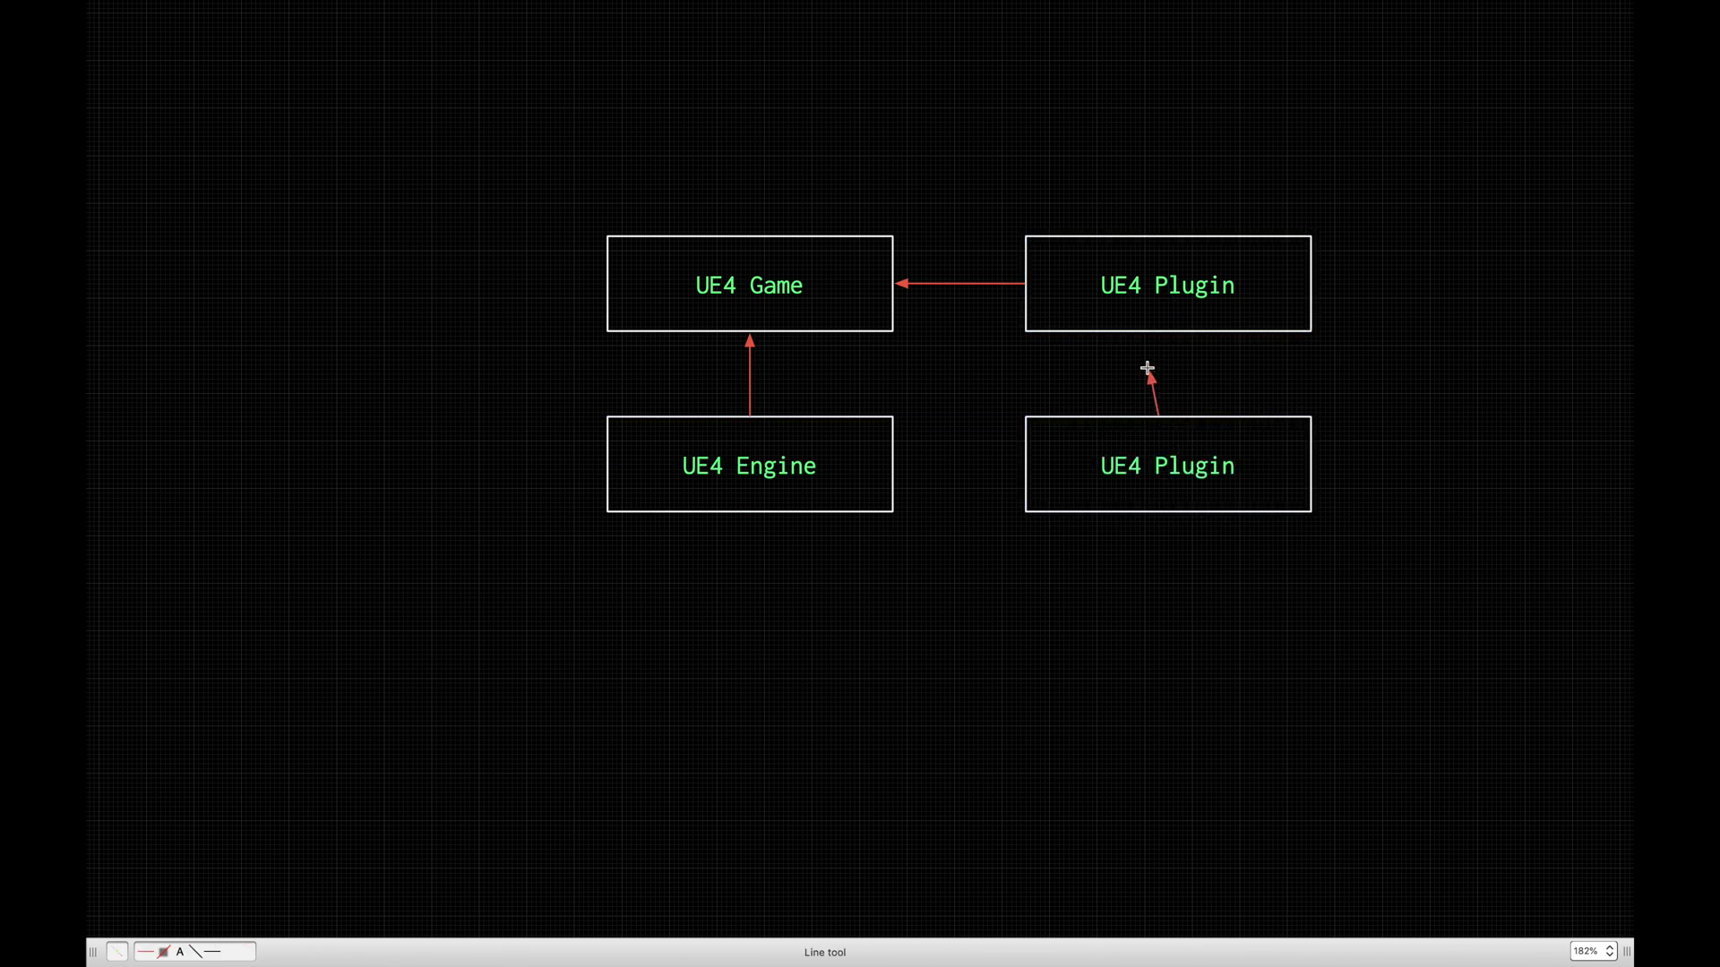
pyautogui.doubleClick(1178, 470)
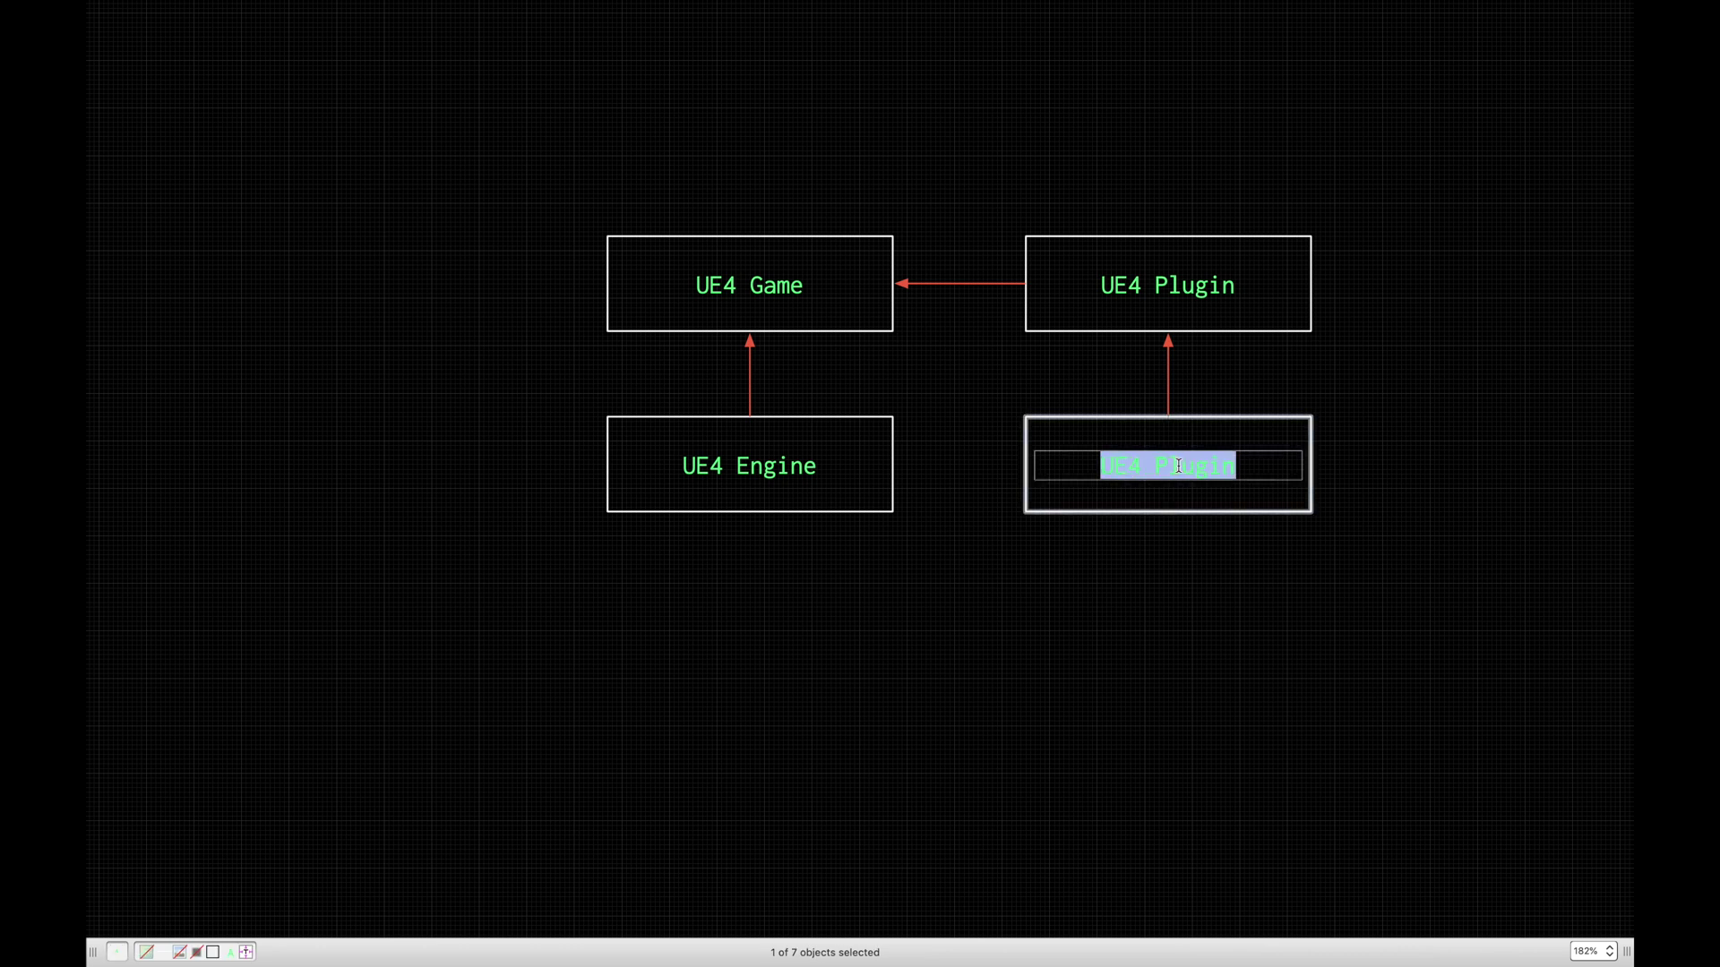
pyautogui.write('ThirdPar')
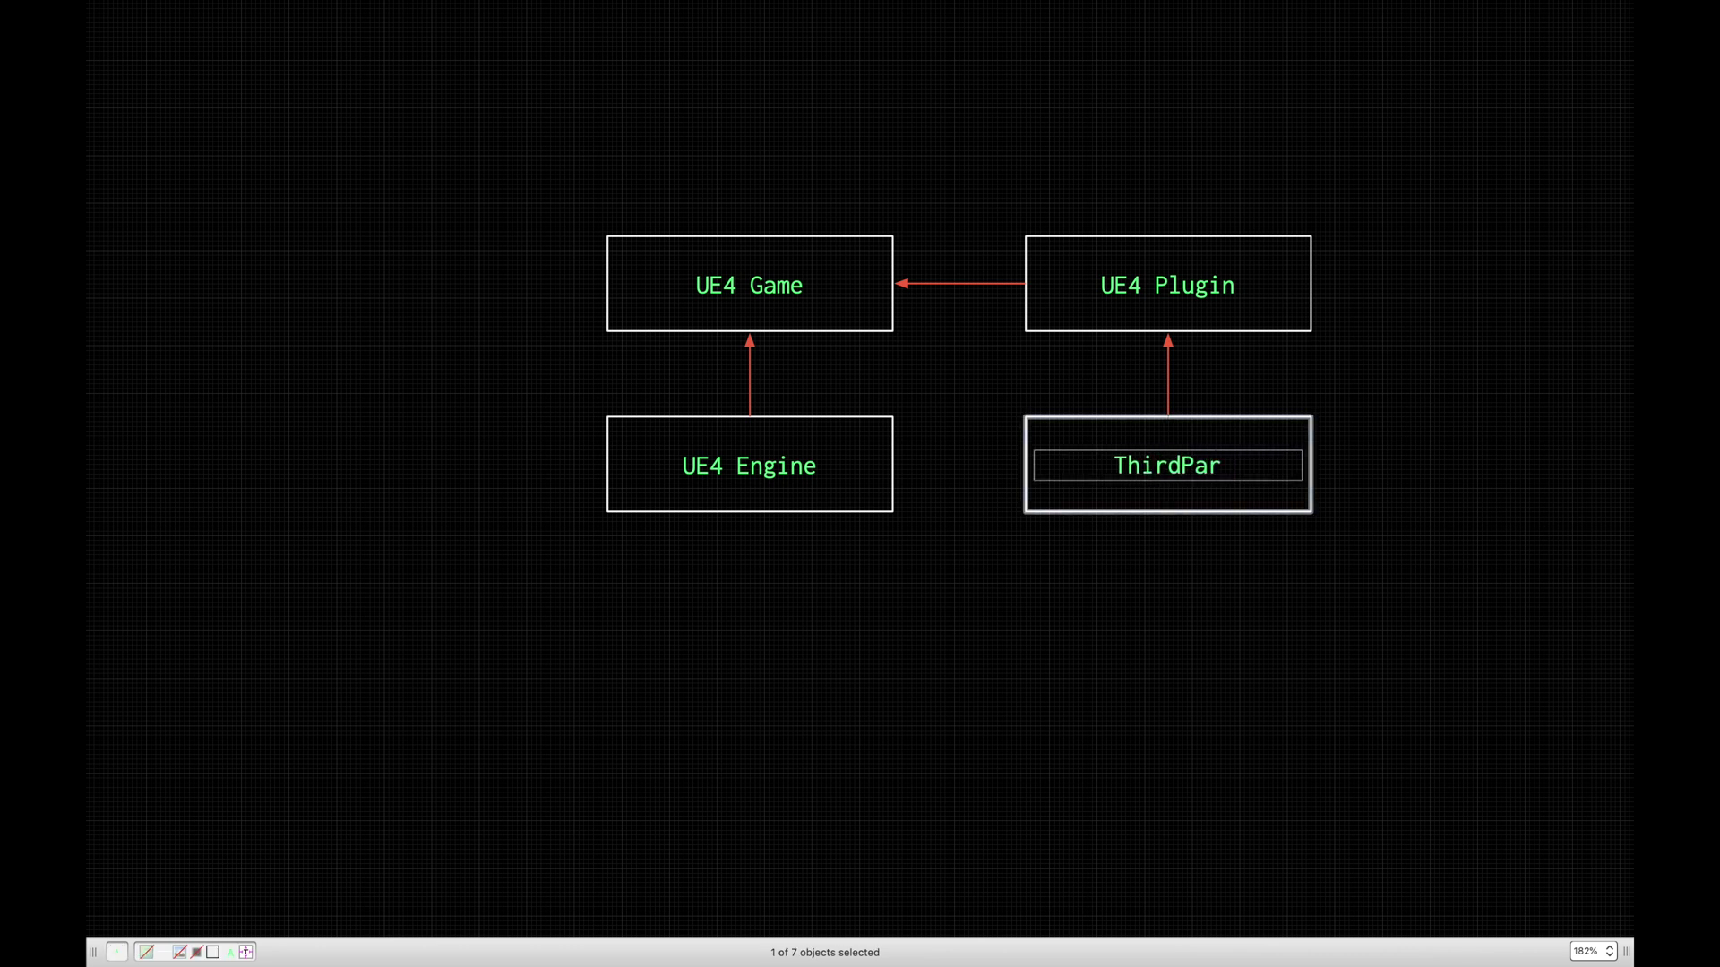
pyautogui.write('ry')
pyautogui.press('BackSpace')
pyautogui.press('BackSpace')
pyautogui.write('ty')
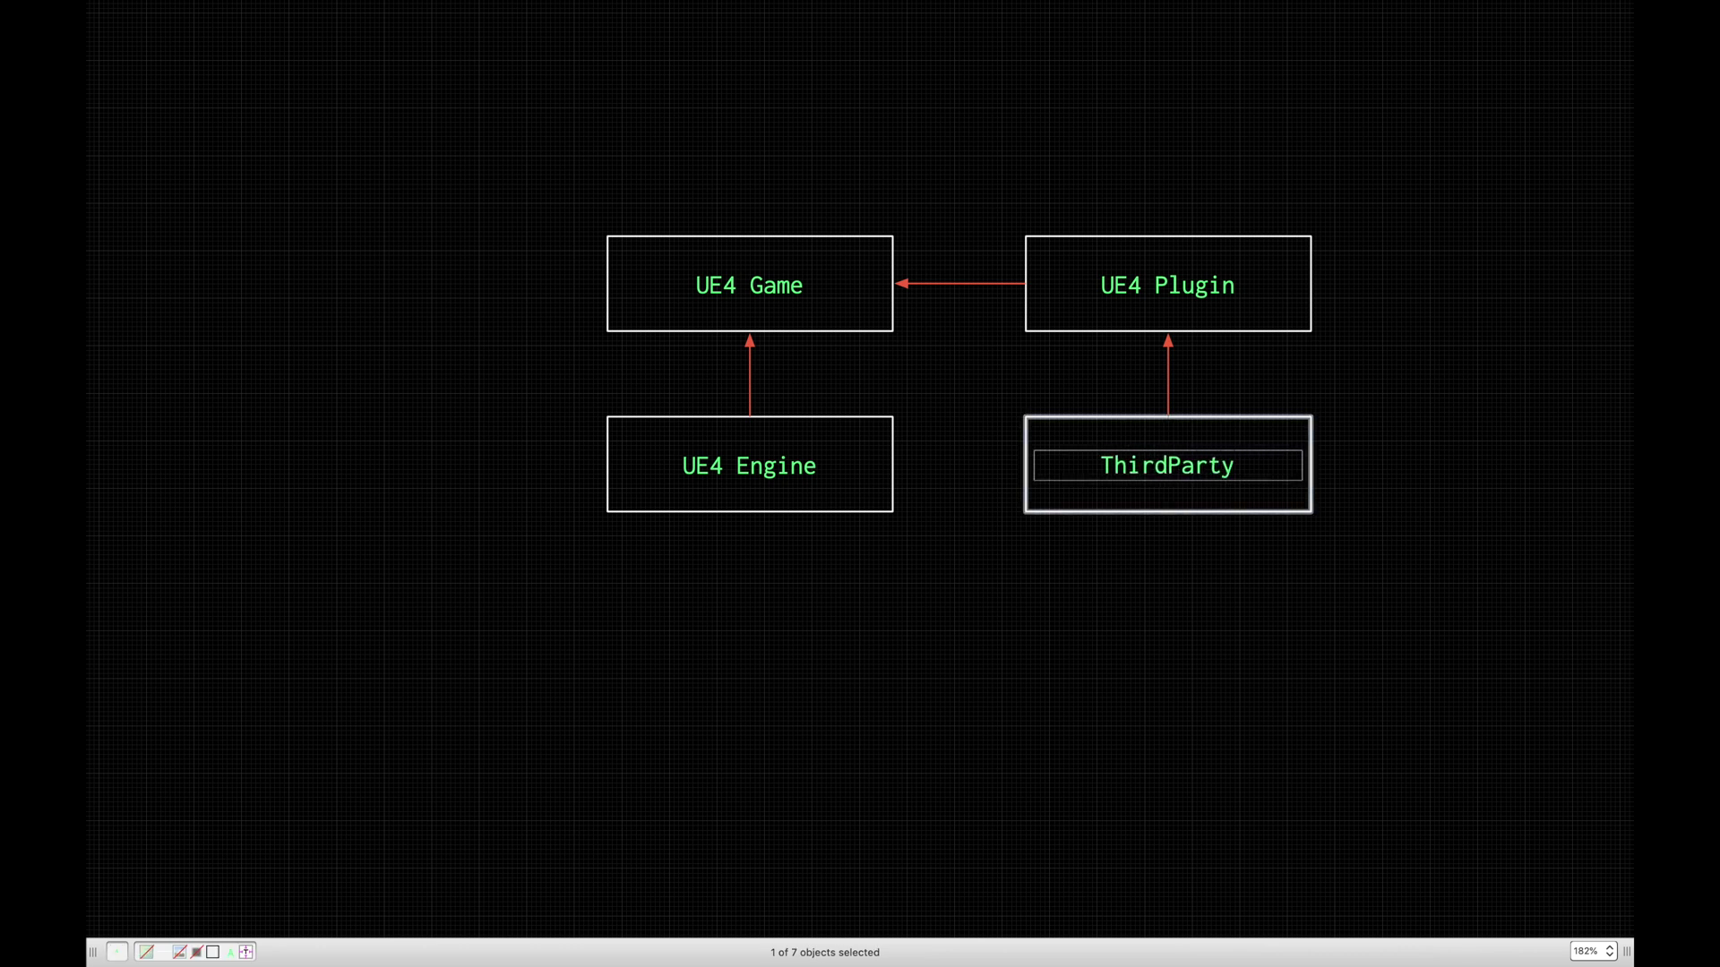
pyautogui.write(' Lib')
pyautogui.click(1175, 579)
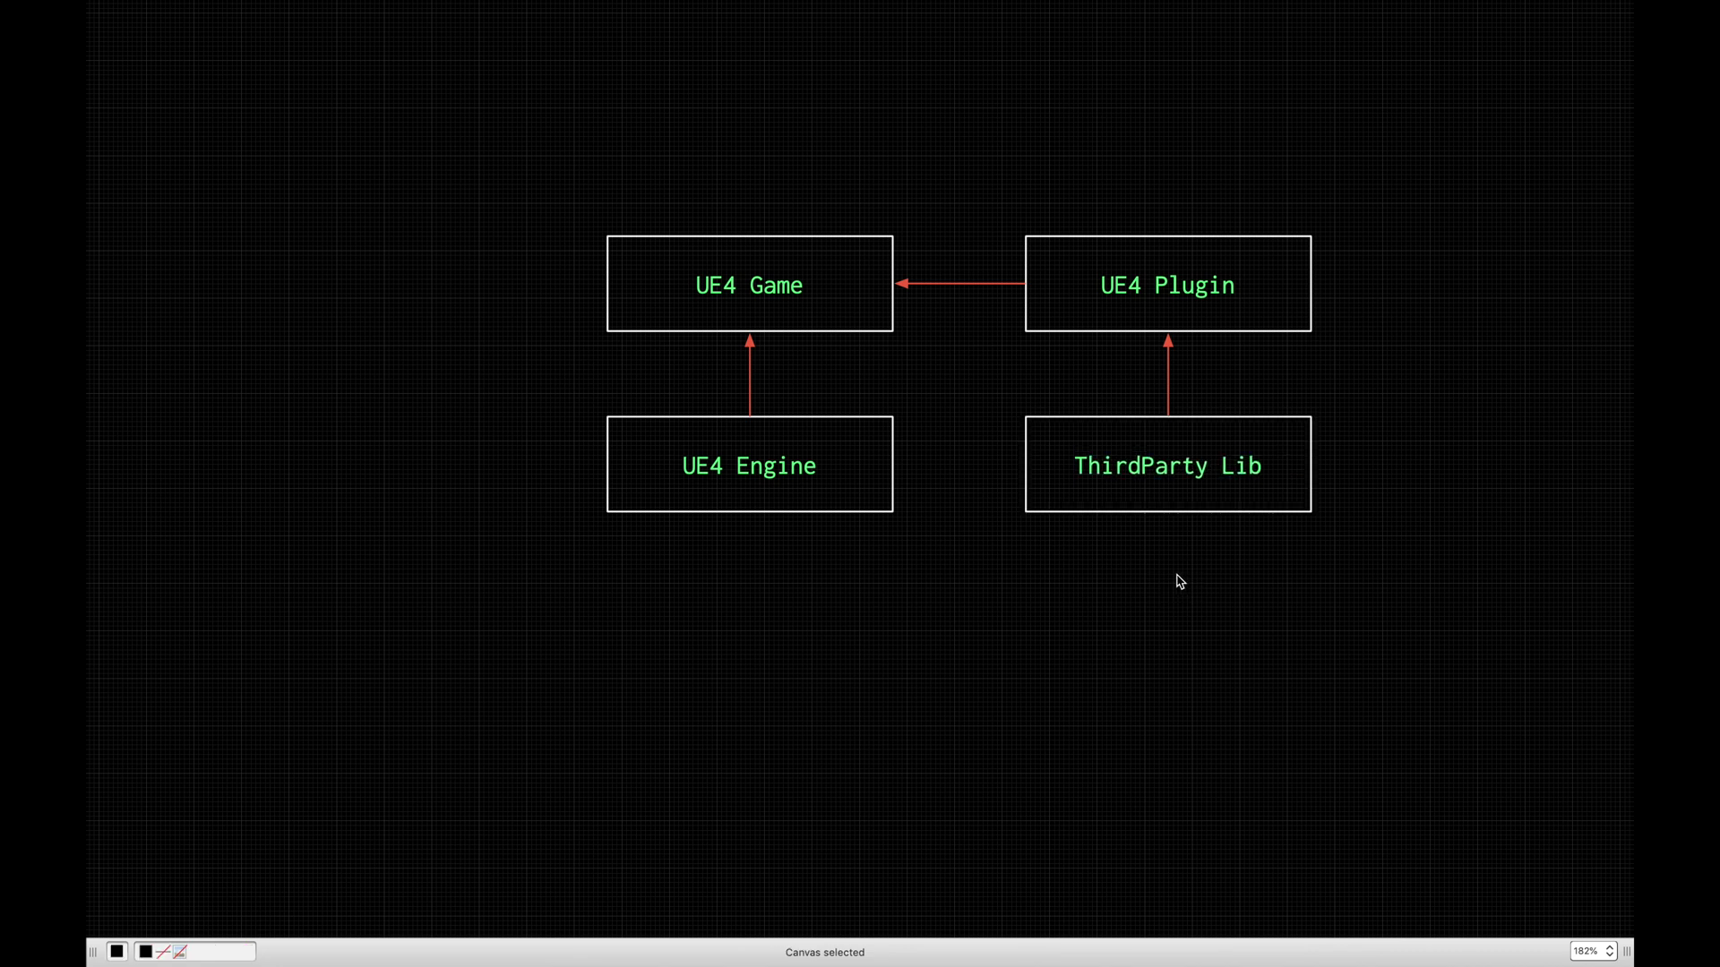
pyautogui.keyDown('alt'); pyautogui.moveTo(1192, 505); pyautogui.dragTo(1227, 554); pyautogui.keyUp('alt')
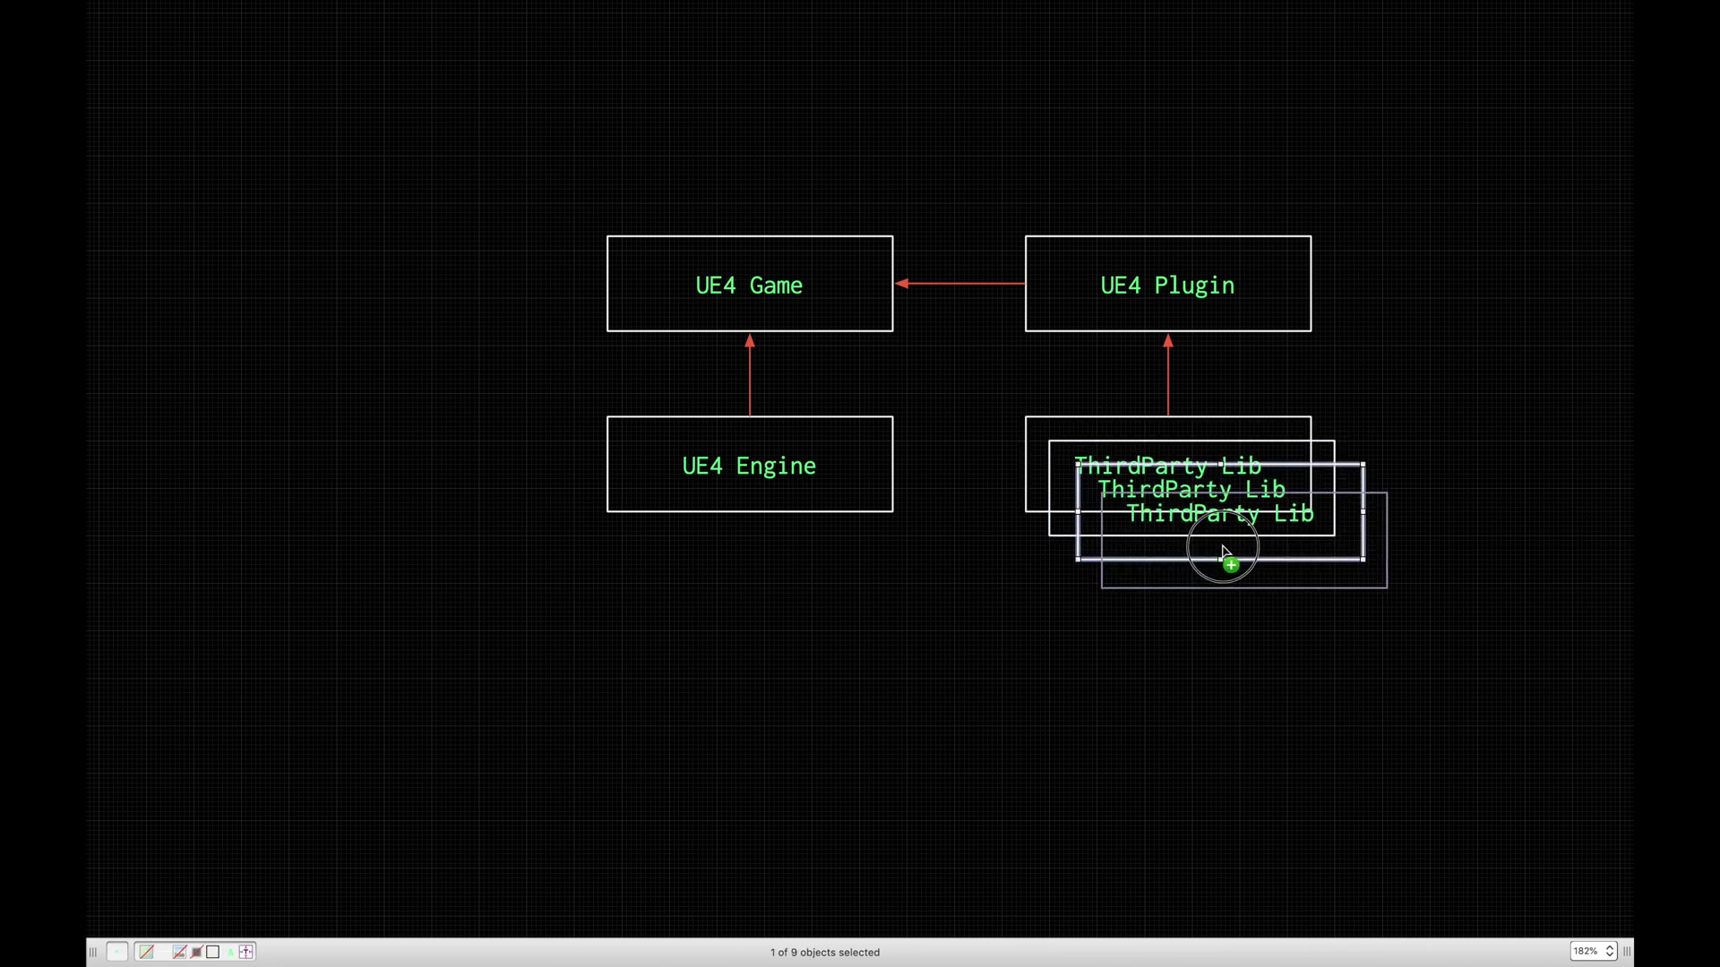
pyautogui.click(1079, 690)
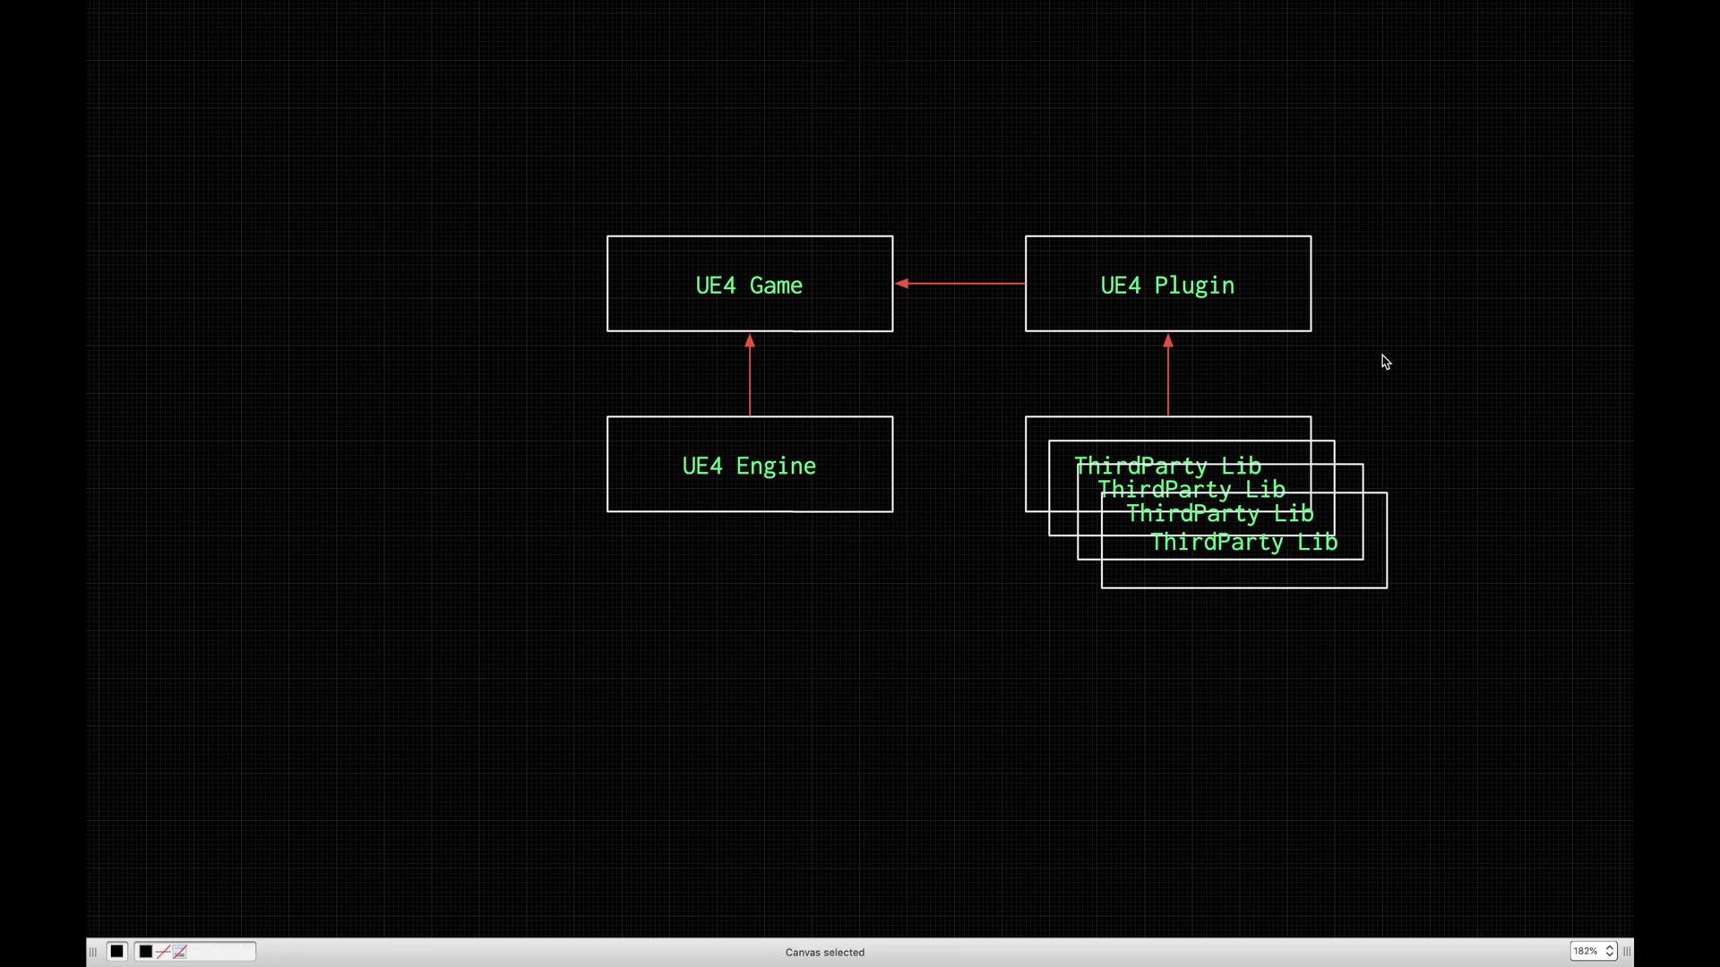
pyautogui.hscroll(3, 1048, 261)
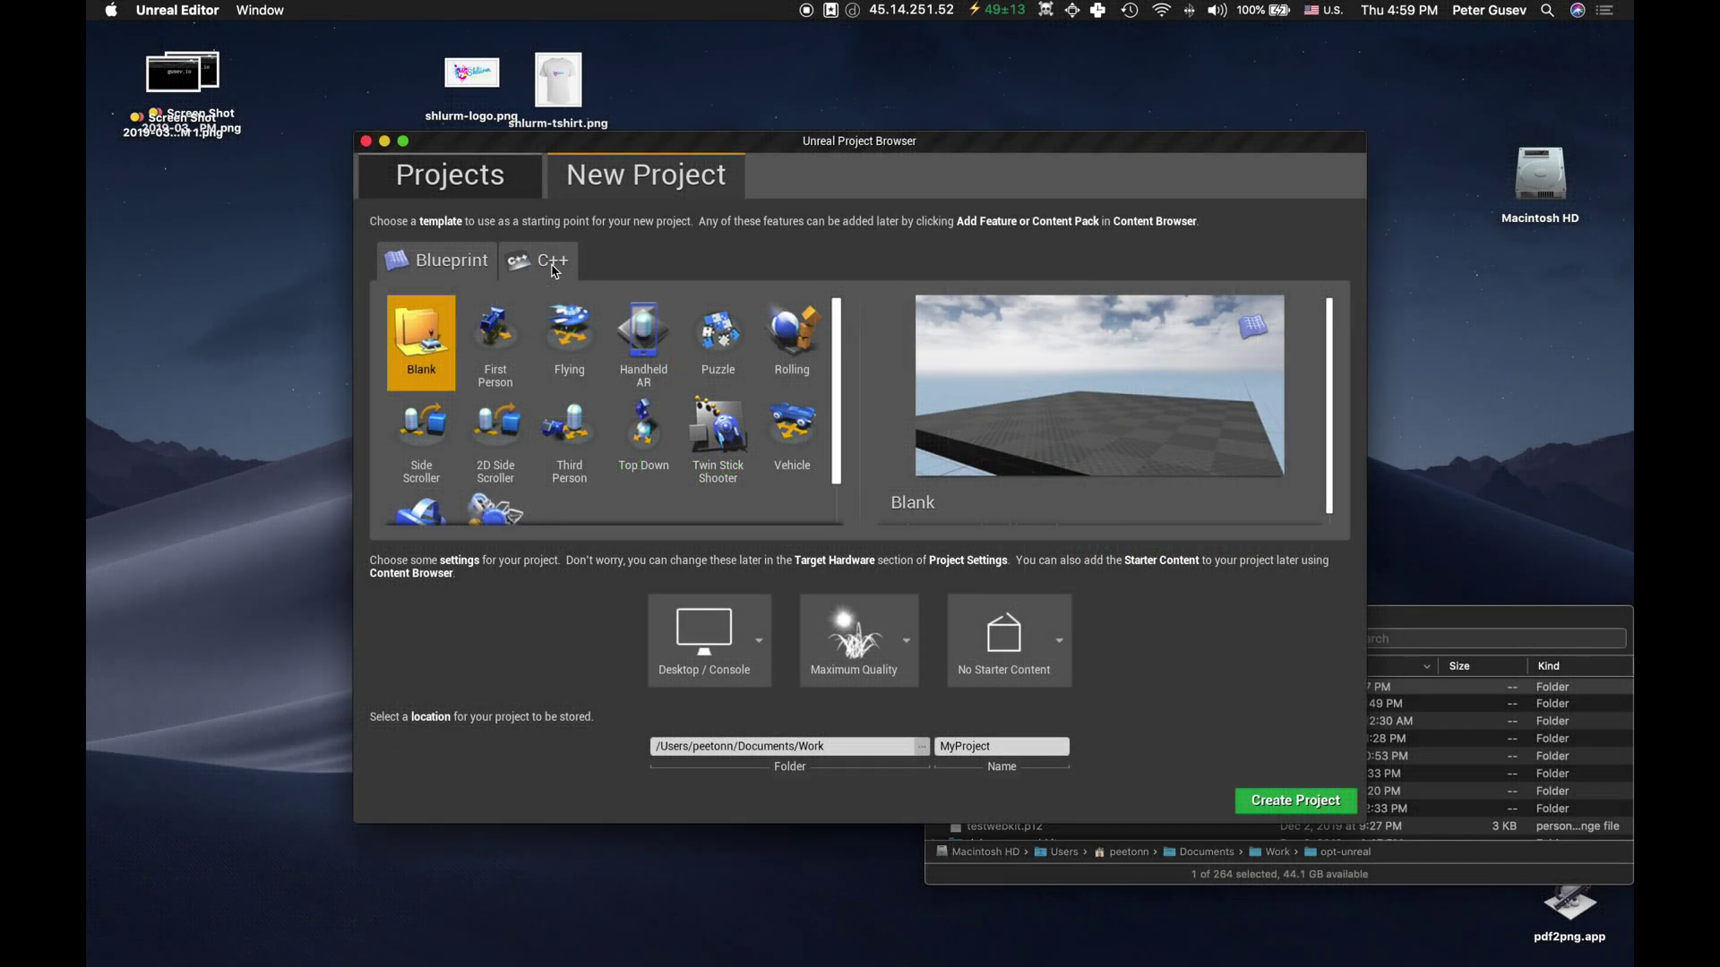
# - Create a C++ Basic Code project named 'urGame'
pyautogui.click(548, 264)
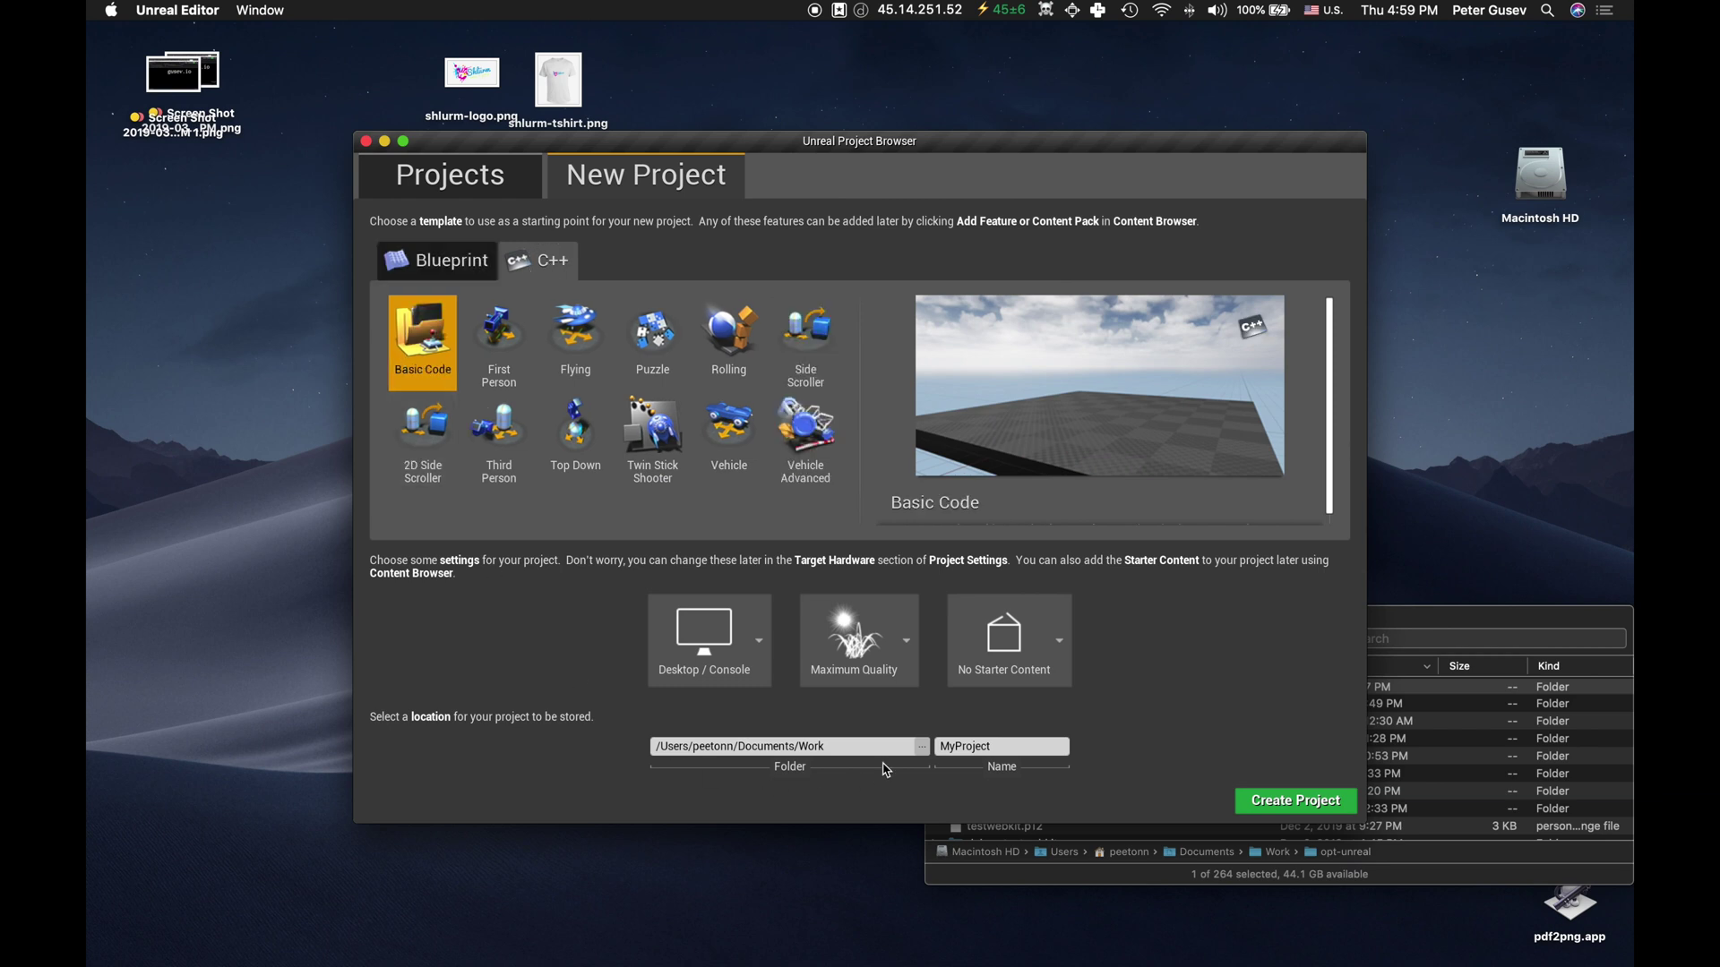
pyautogui.doubleClick(990, 747)
pyautogui.write('urGame')
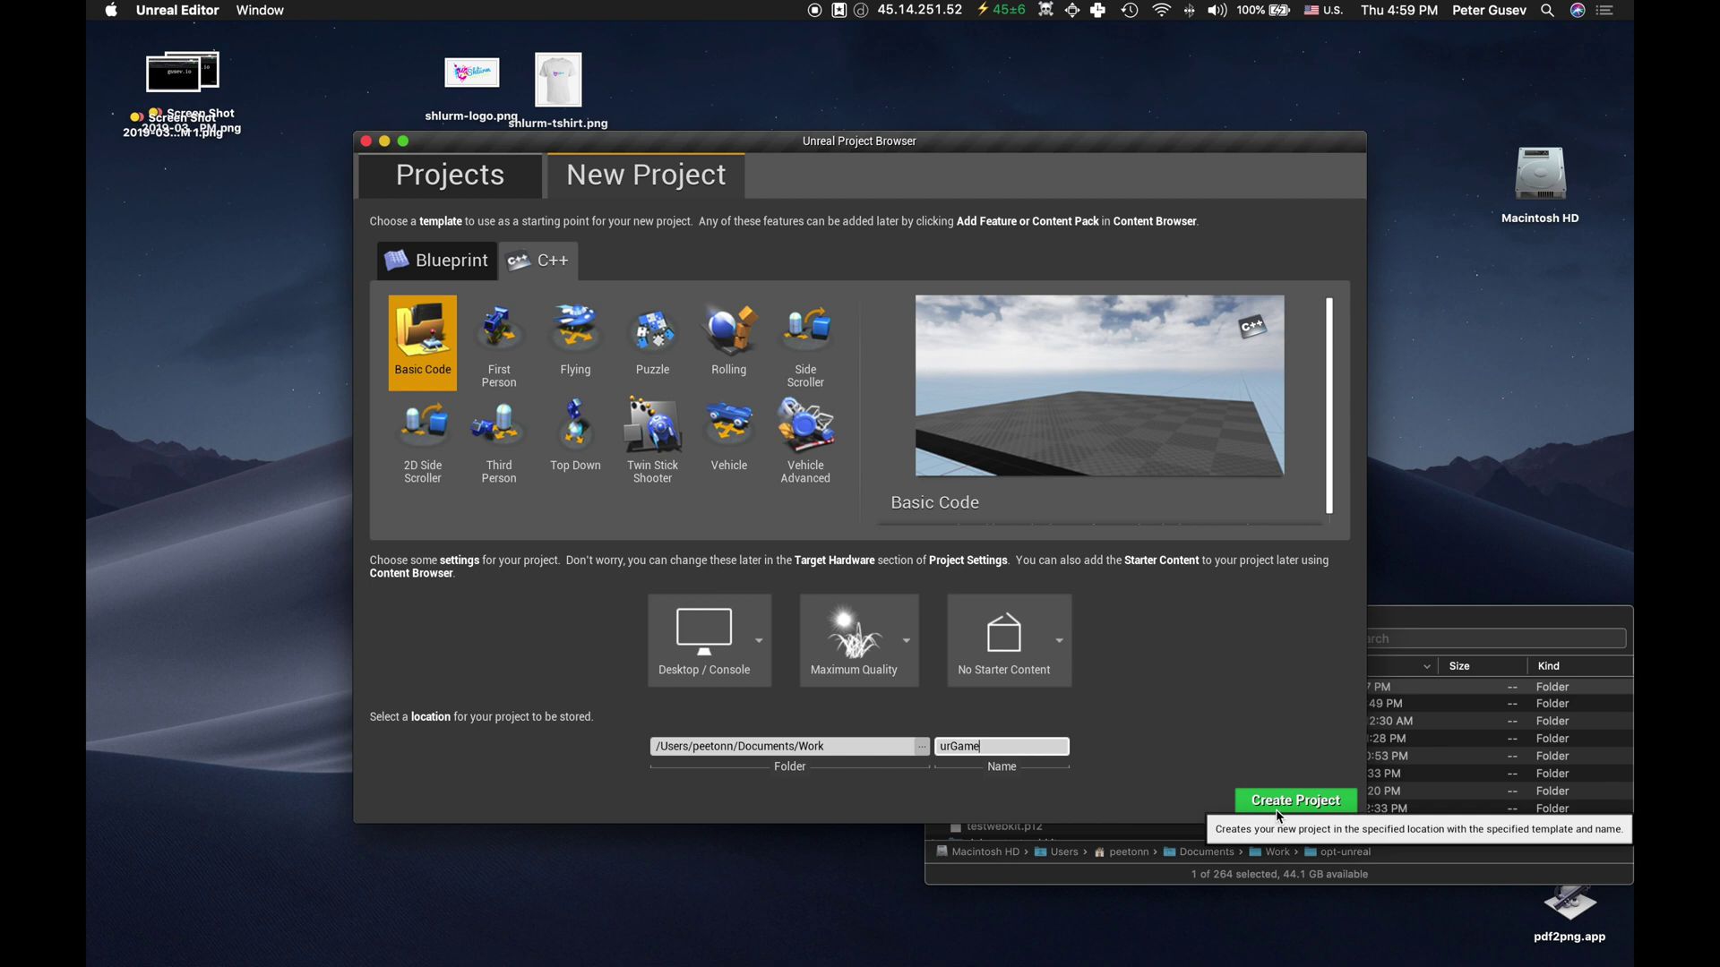
pyautogui.click(1277, 801)
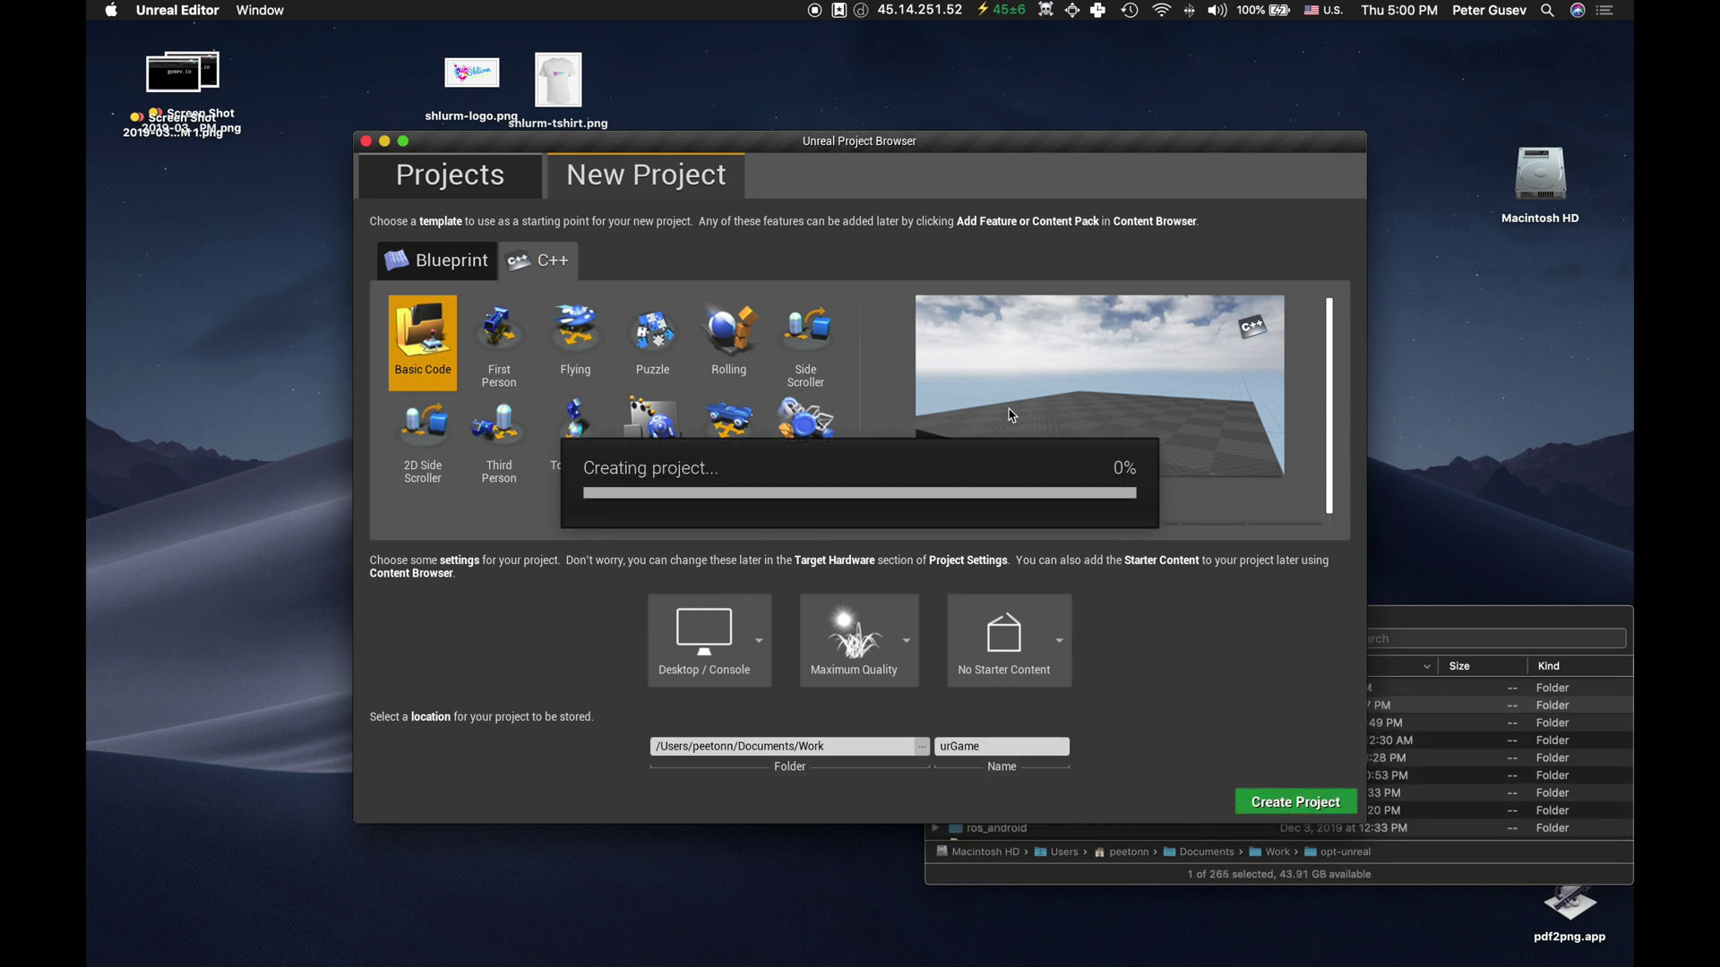
# - Open the urGame folder in Finder, resize it to the top right, and check urGame.xcworkspace
pyautogui.click(1422, 614)
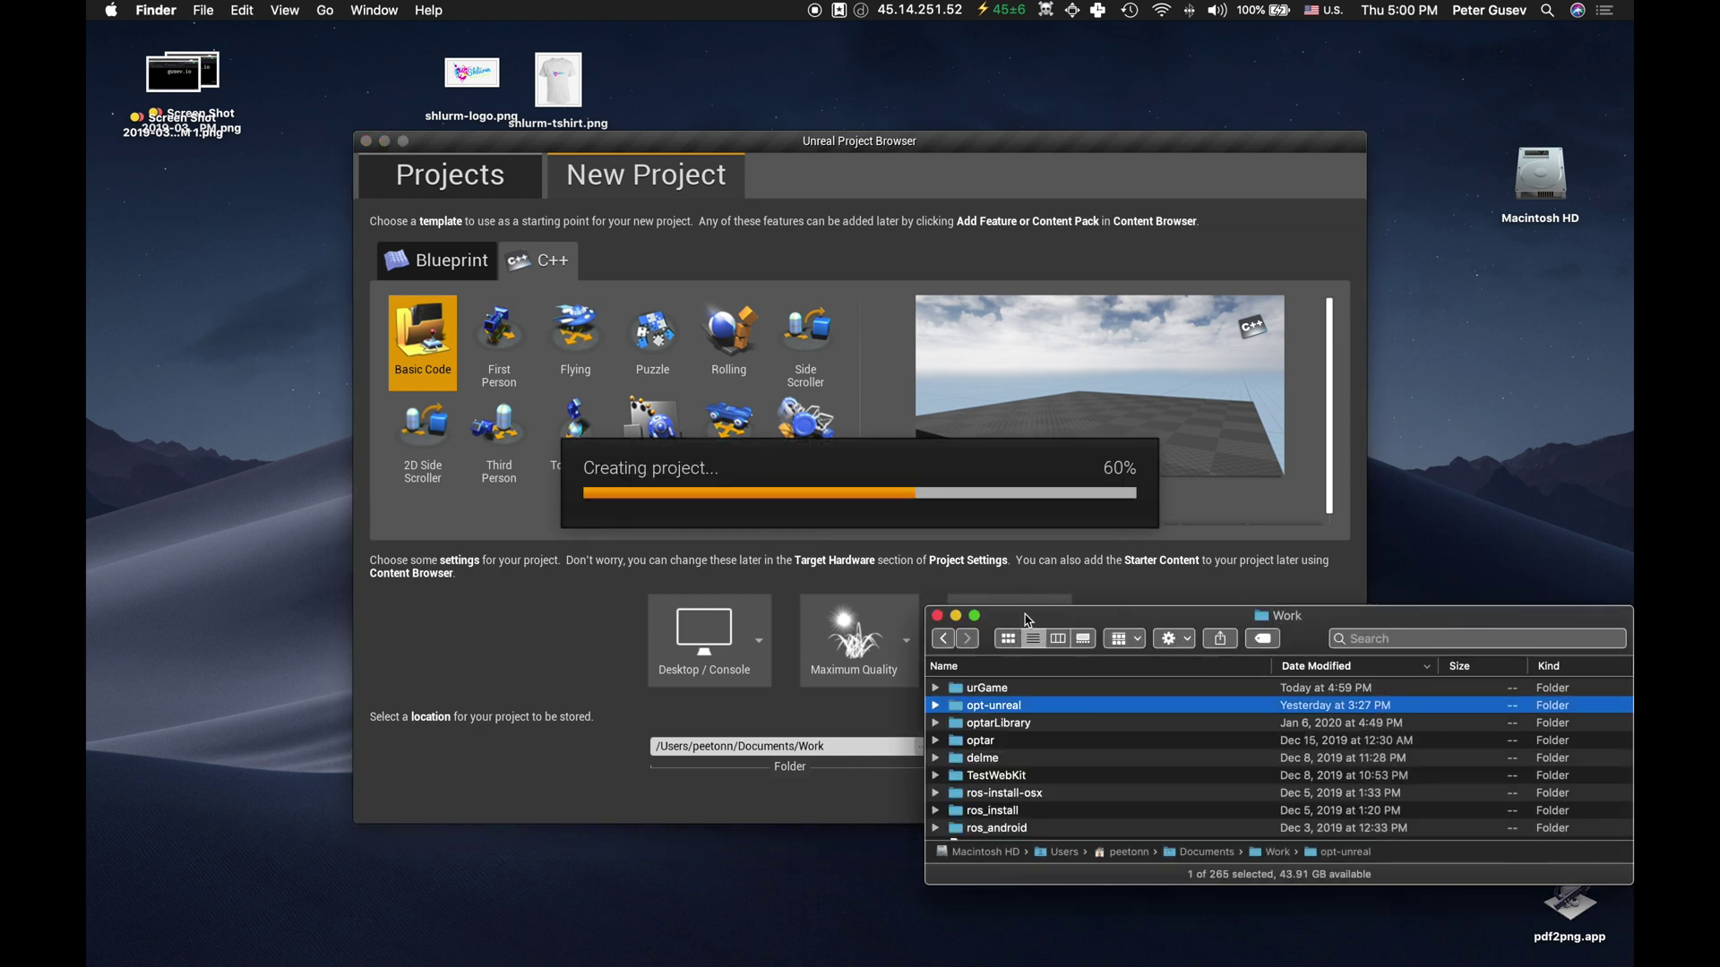
pyautogui.click(1009, 693)
pyautogui.doubleClick(1009, 694)
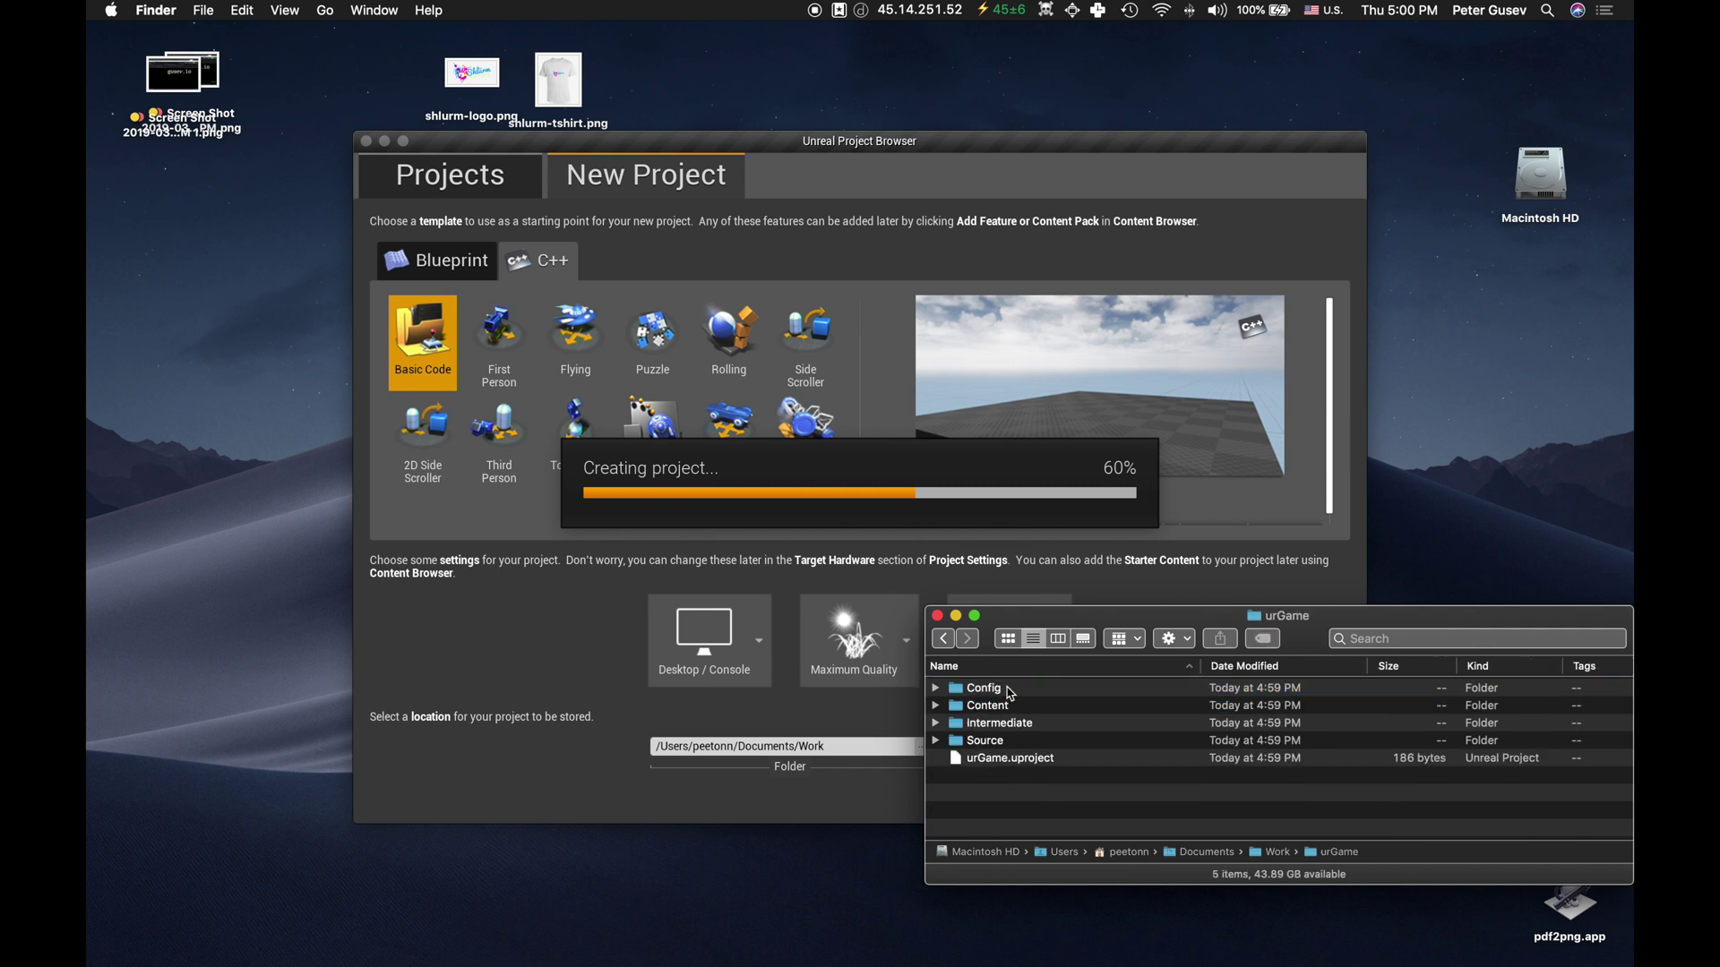
pyautogui.moveTo(1086, 605); pyautogui.dragTo(1088, 415)
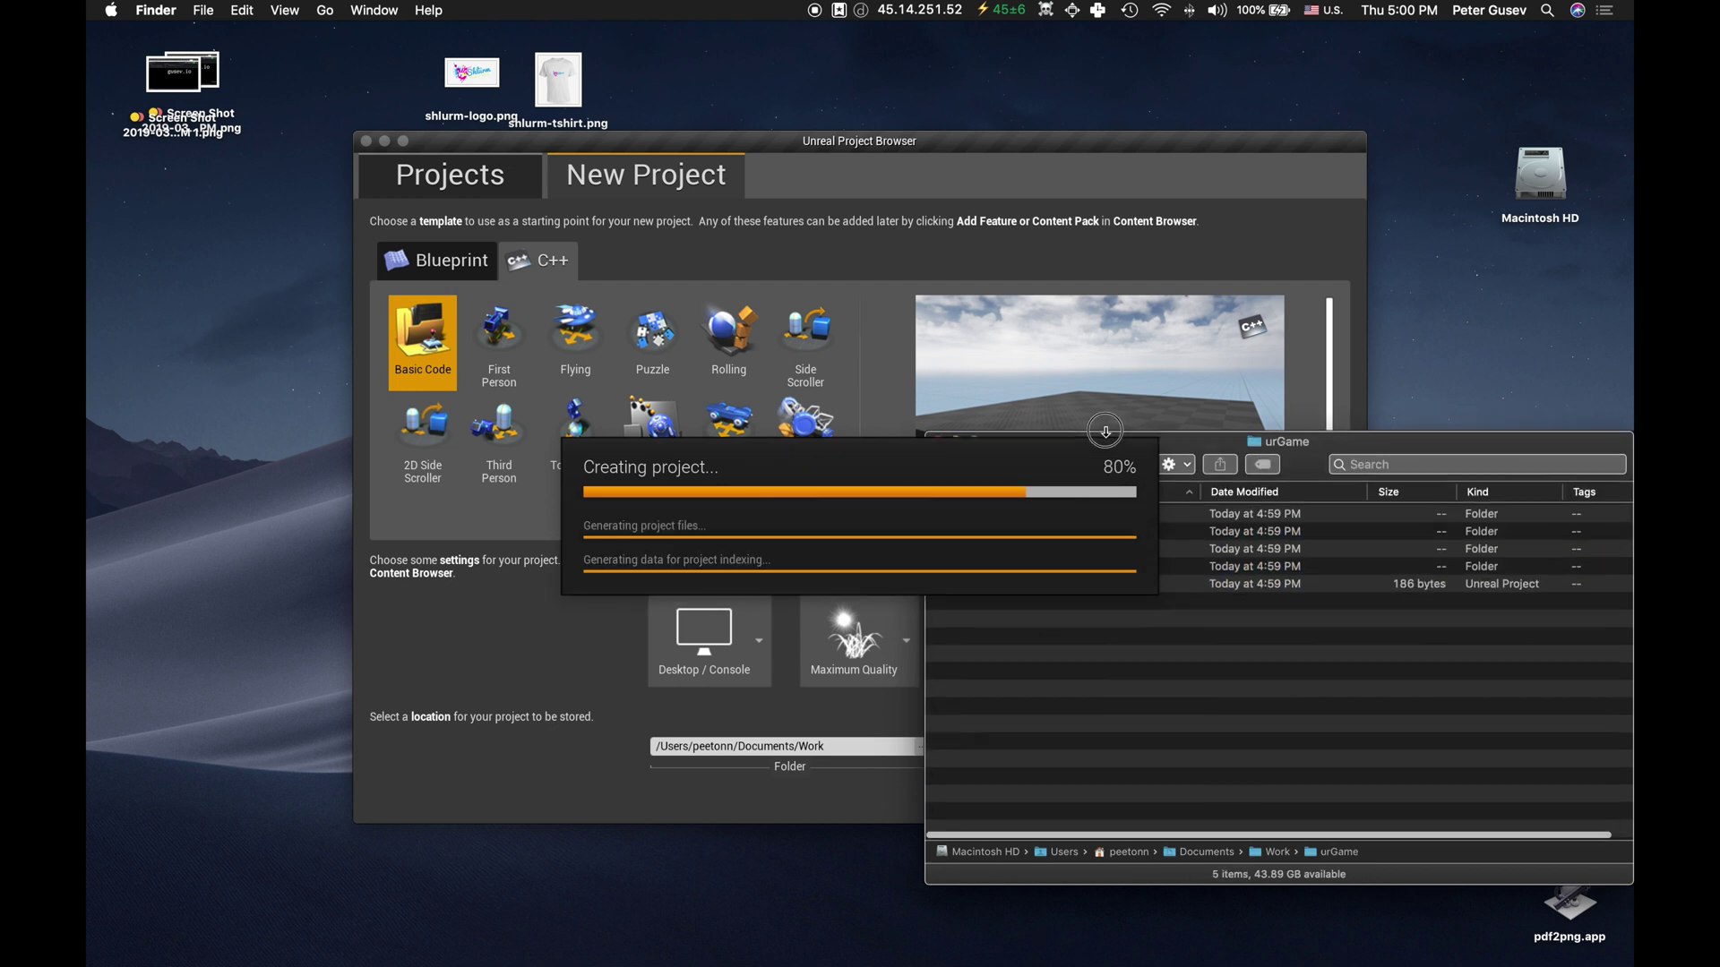
pyautogui.moveTo(1223, 436)
pyautogui.mouseDown()
pyautogui.moveTo(1297, 162)
pyautogui.moveTo(1294, 47)
pyautogui.mouseUp()
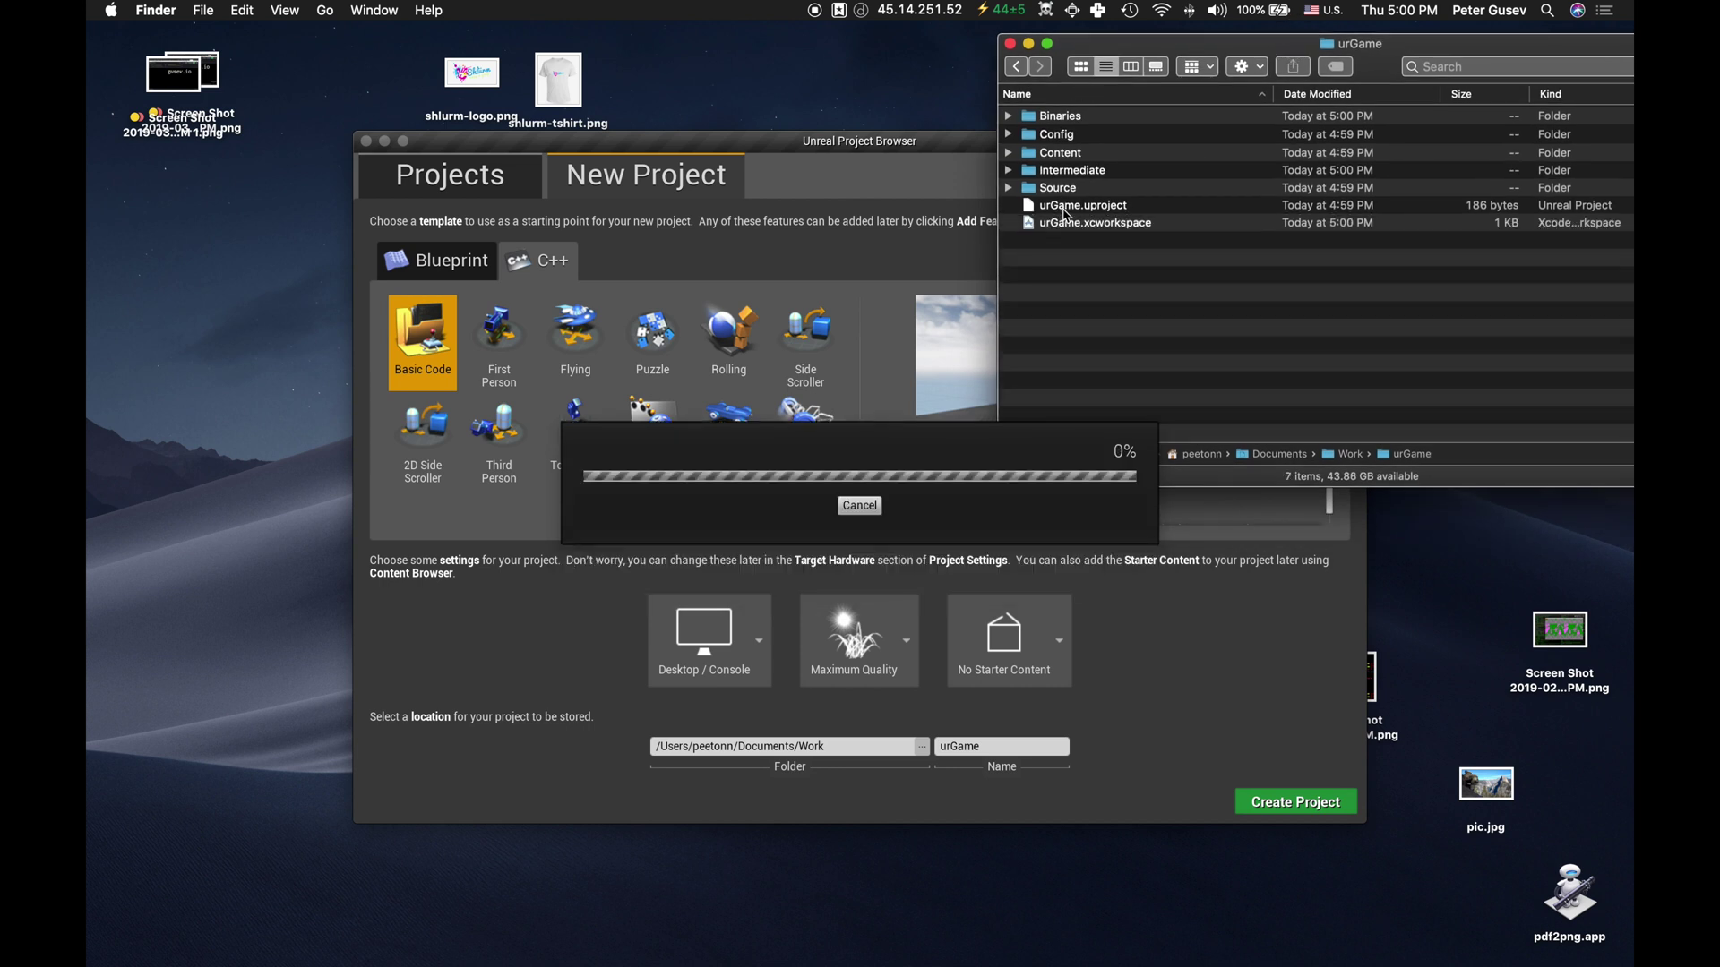
pyautogui.click(1065, 224)
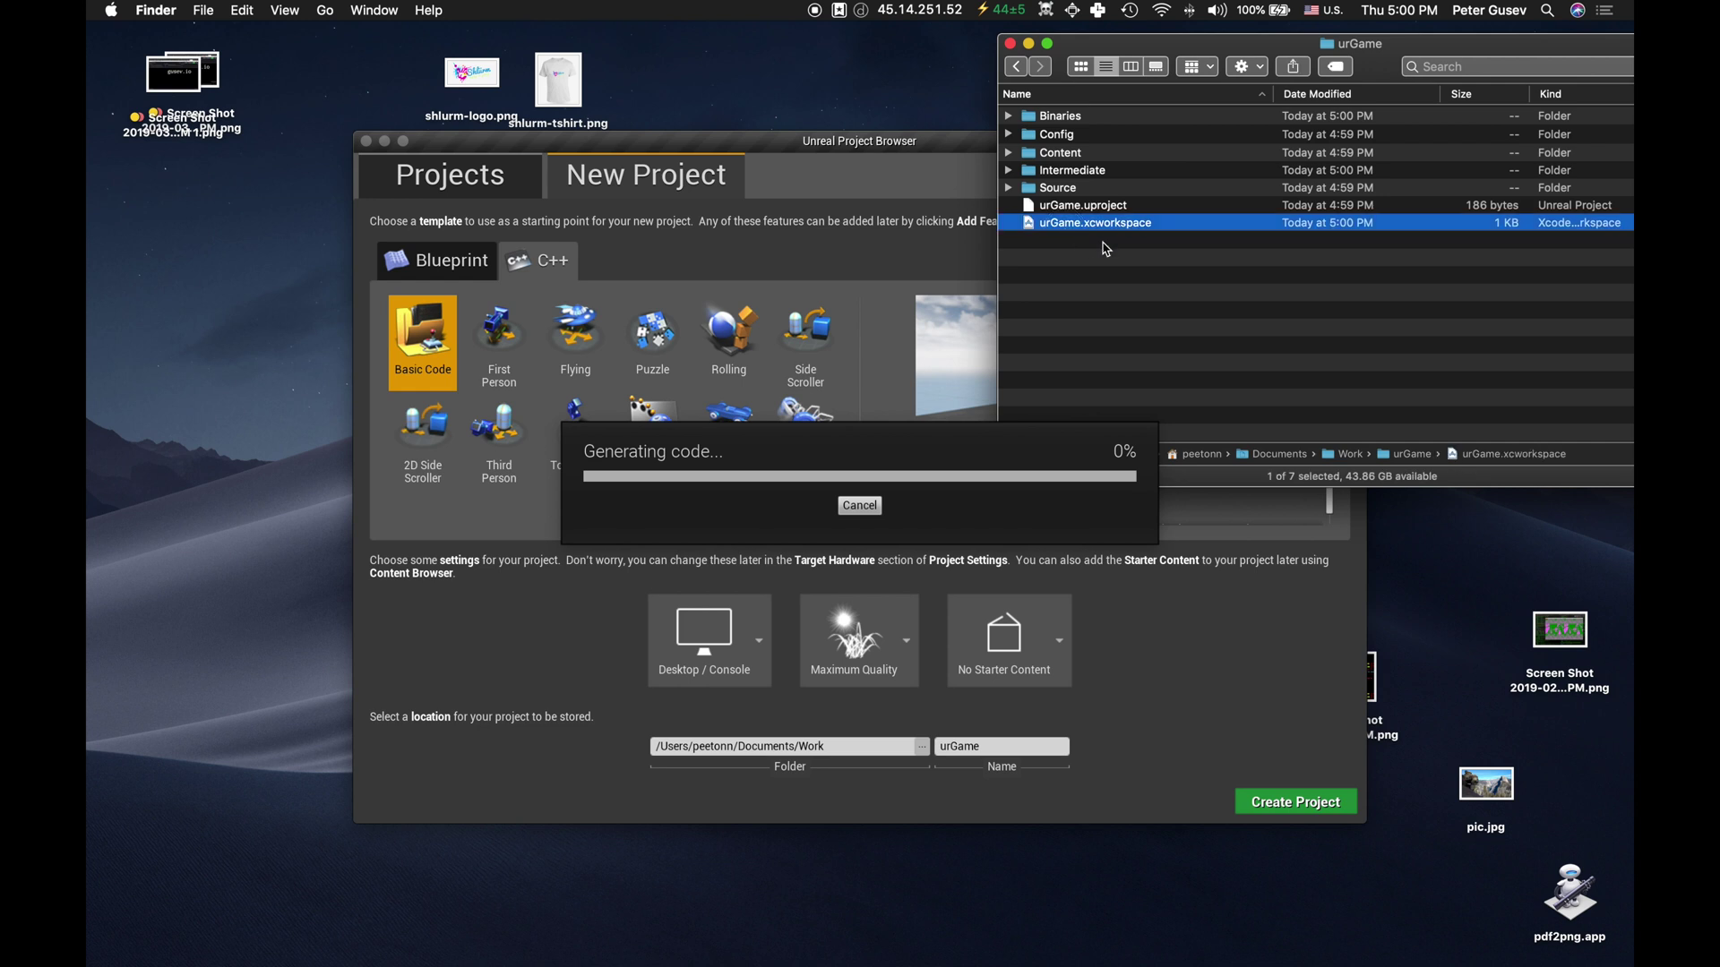
pyautogui.click(1104, 249)
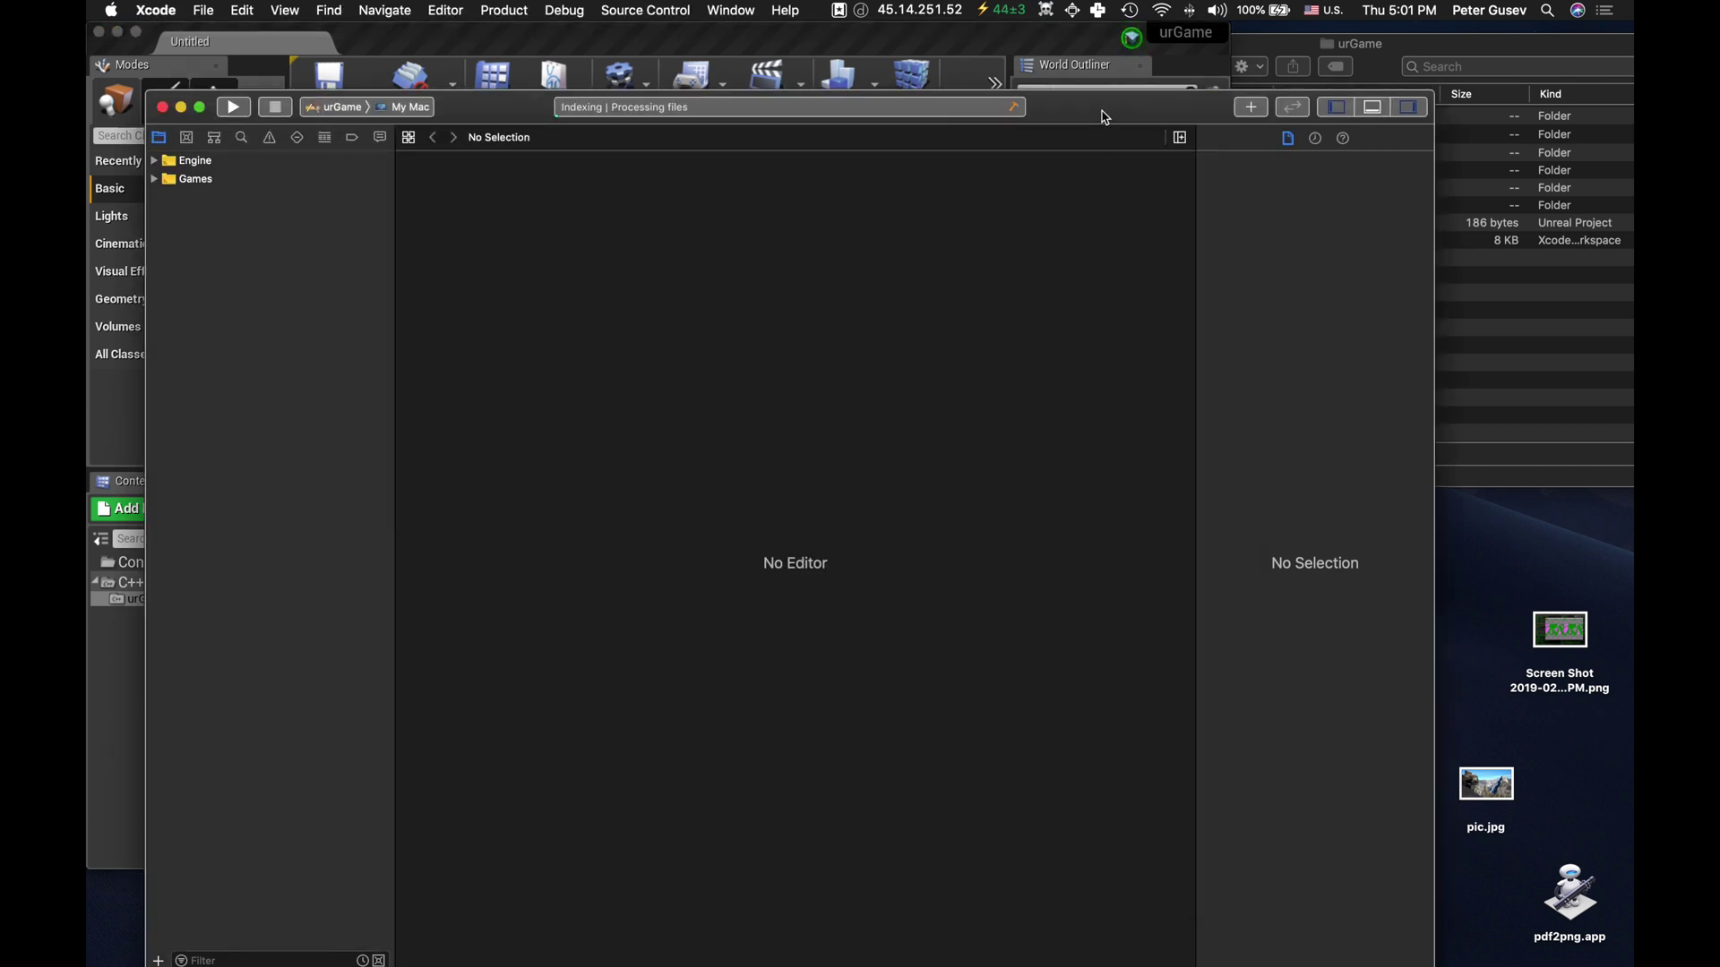
# - Expand Games > urGame > Source > urGame in Xcode's navigator, then go back to Unreal Editor
pyautogui.moveTo(1102, 117); pyautogui.dragTo(1268, 104)
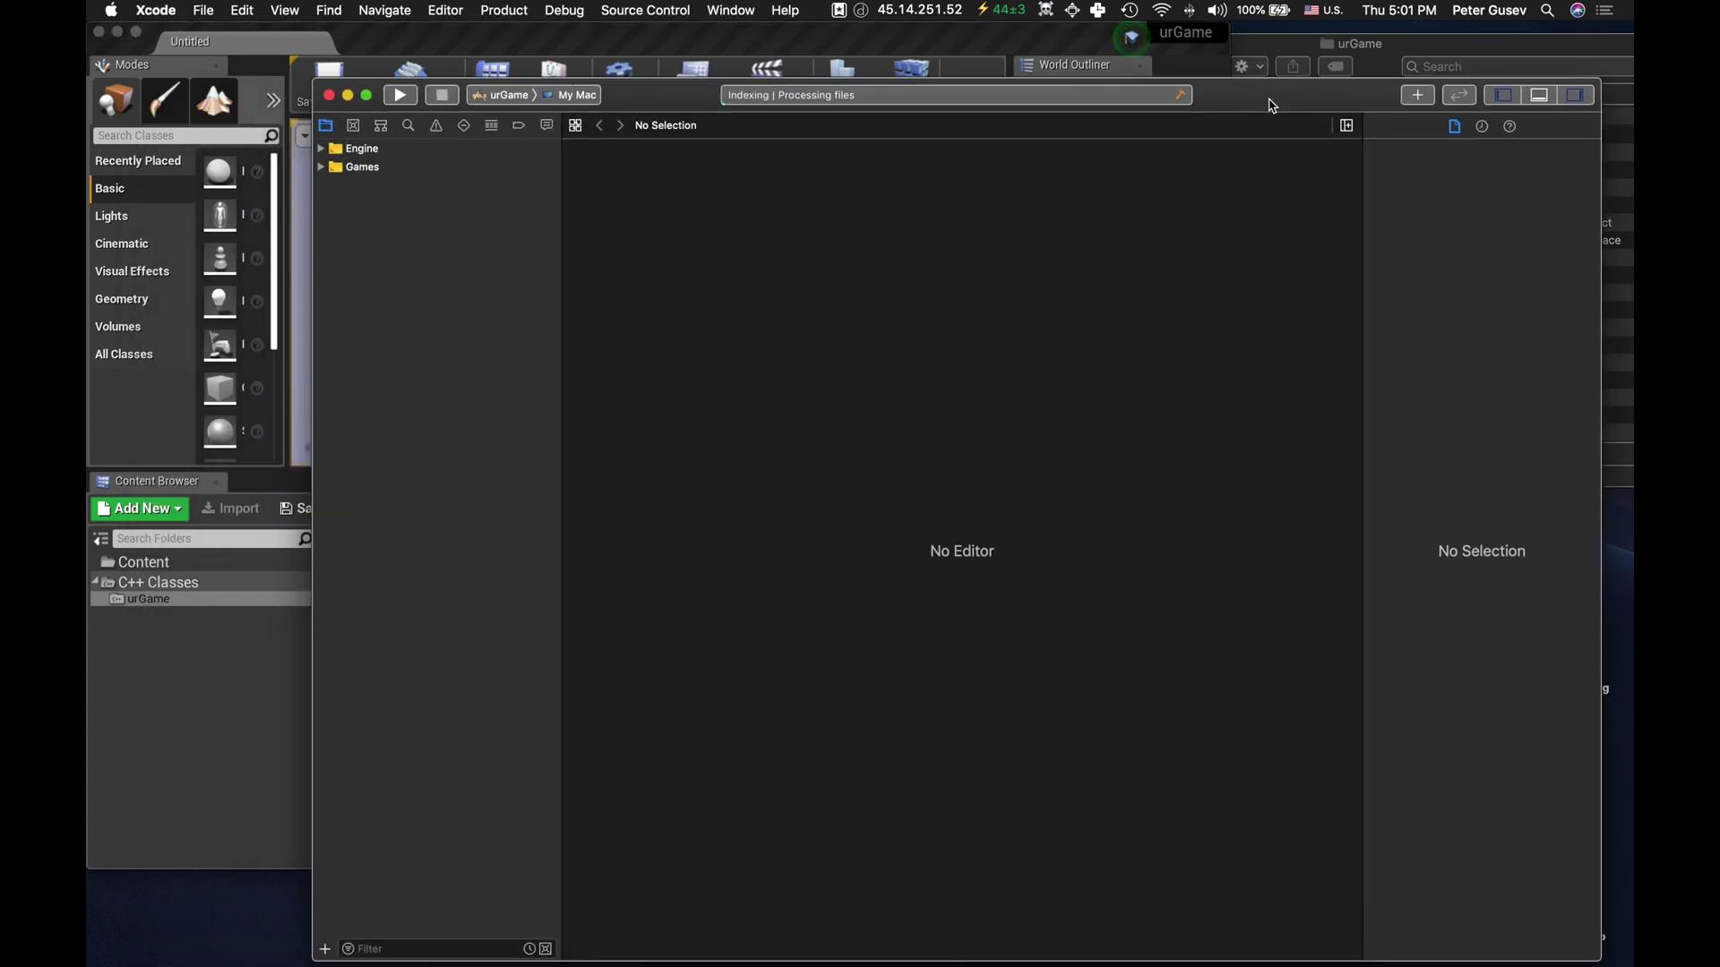
pyautogui.click(322, 167)
pyautogui.click(377, 185)
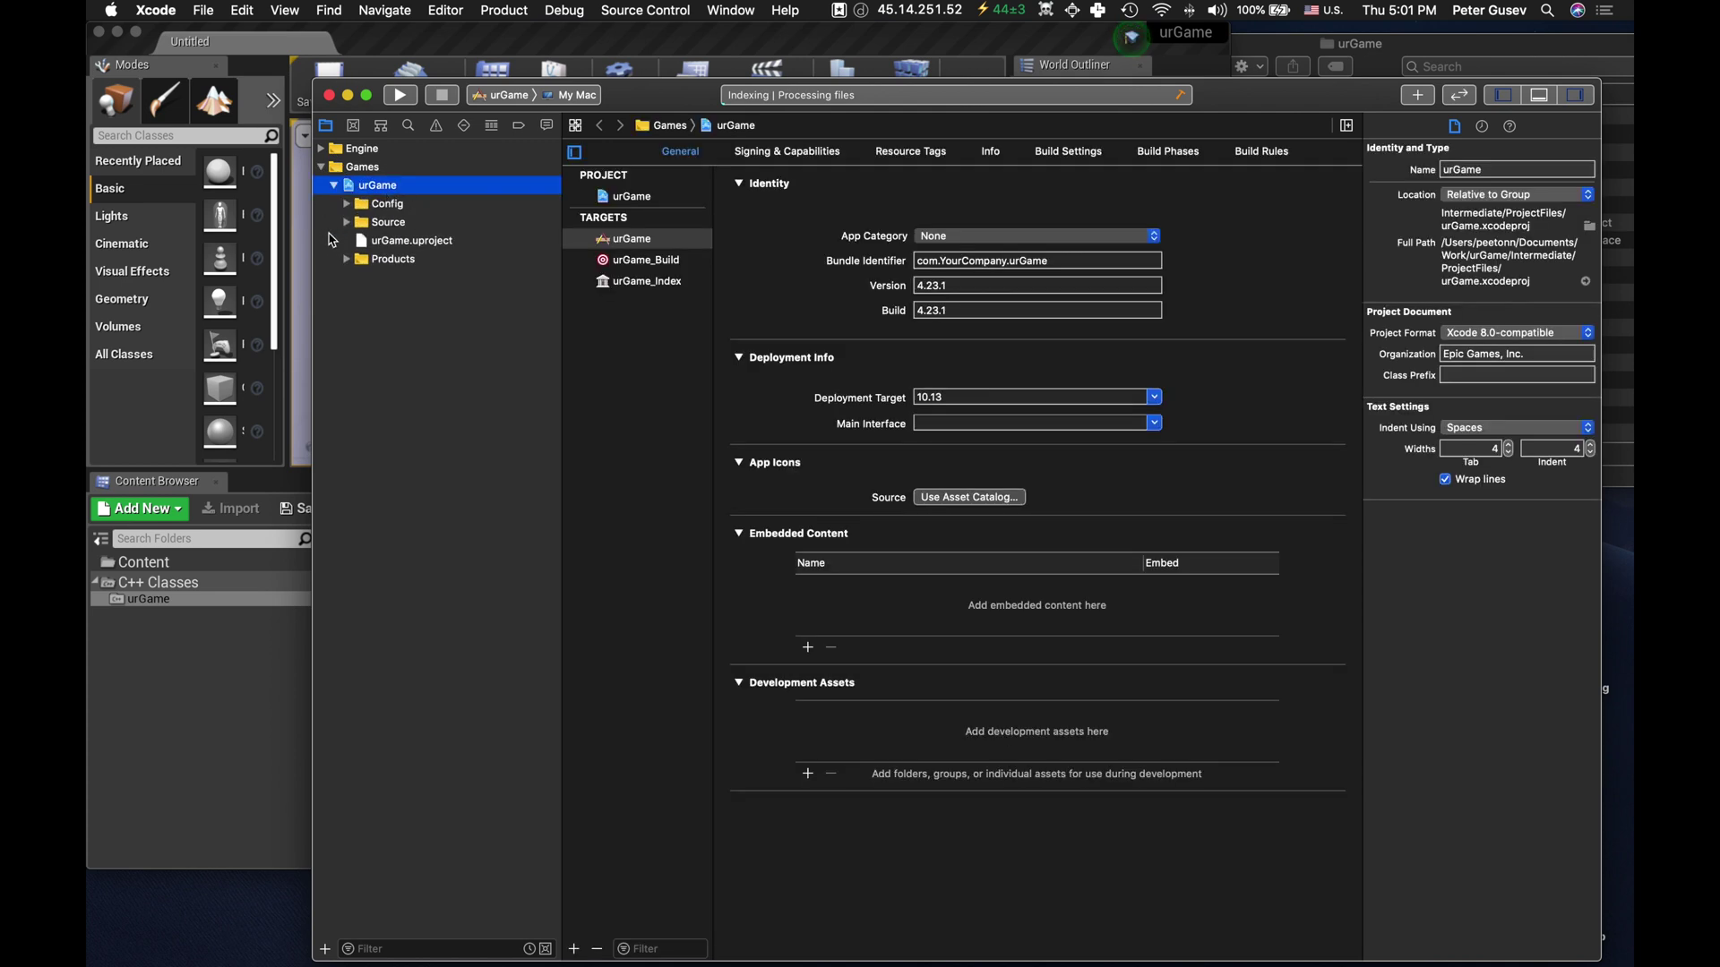
pyautogui.click(348, 221)
pyautogui.click(360, 240)
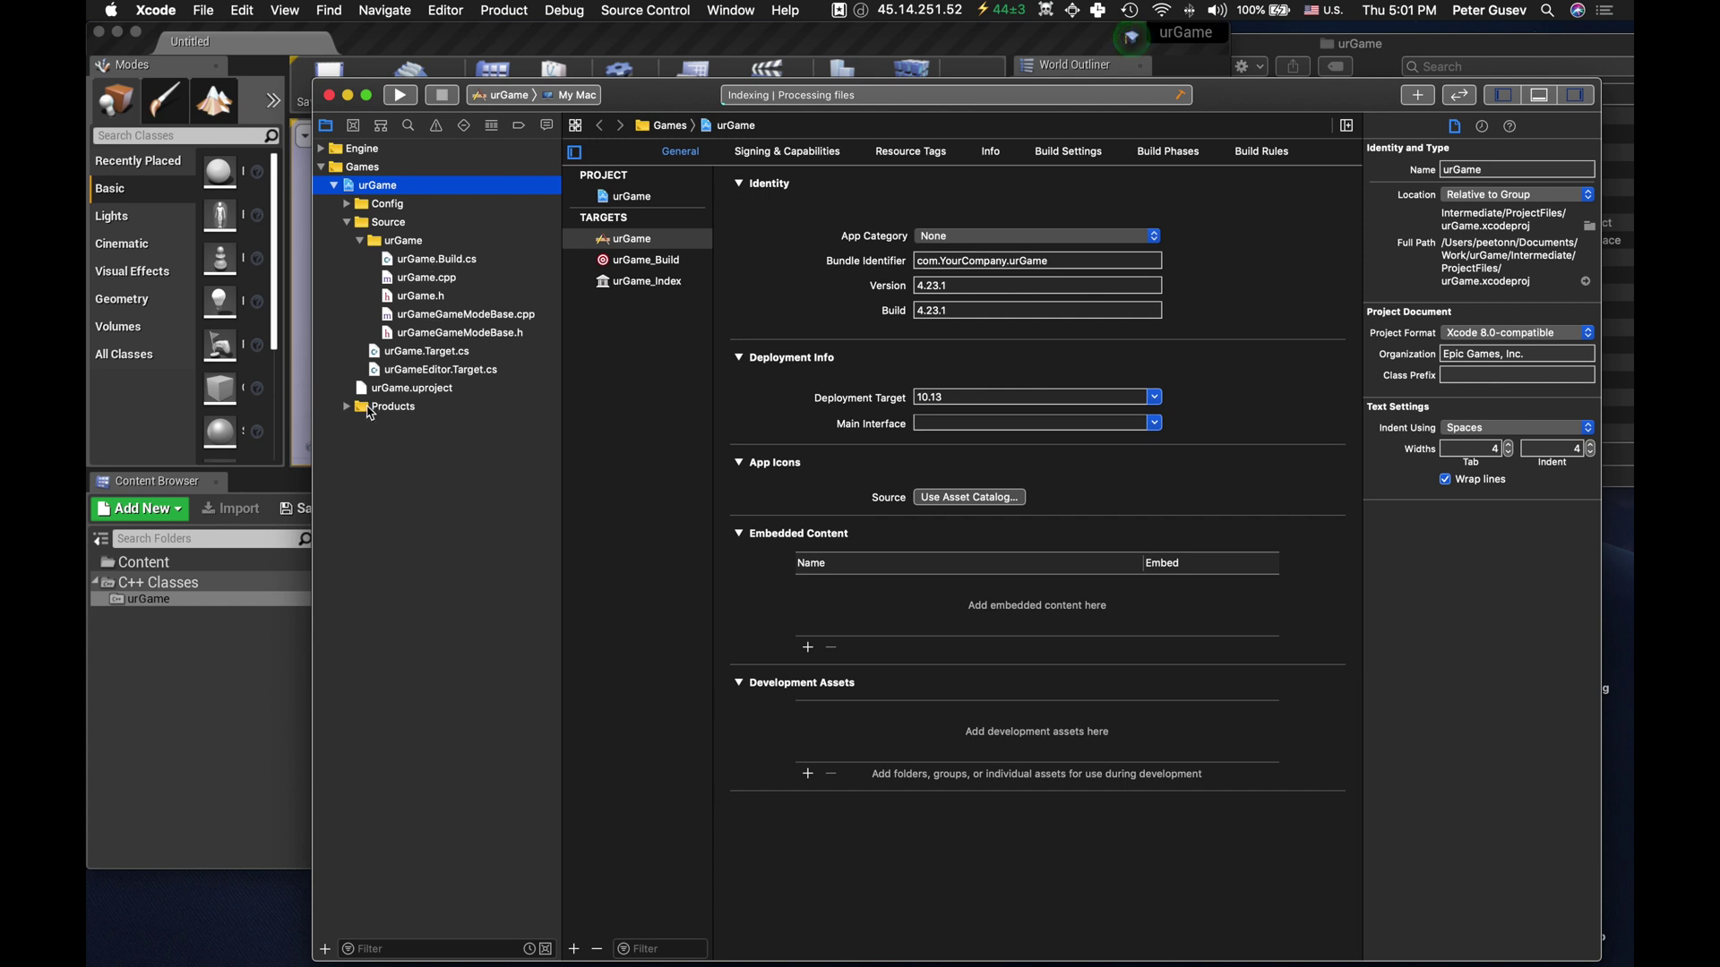
pyautogui.click(403, 60)
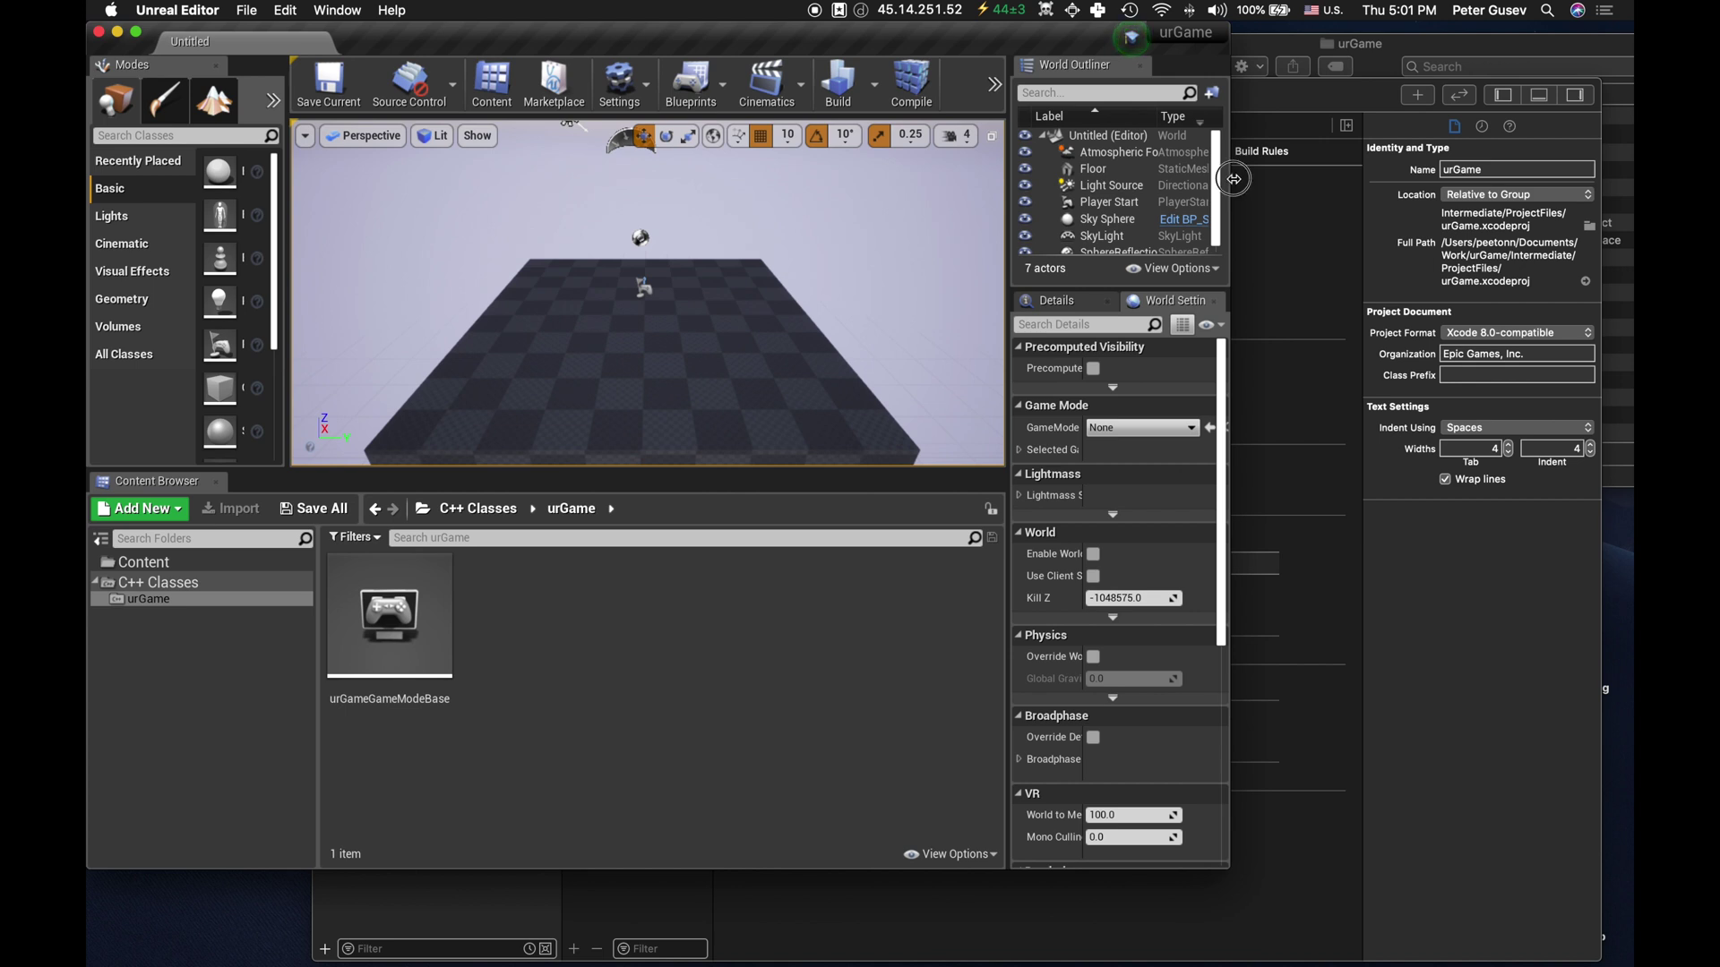
# - Launch the game, saving the level as 'NewMap' when prompted
pyautogui.click(1075, 83)
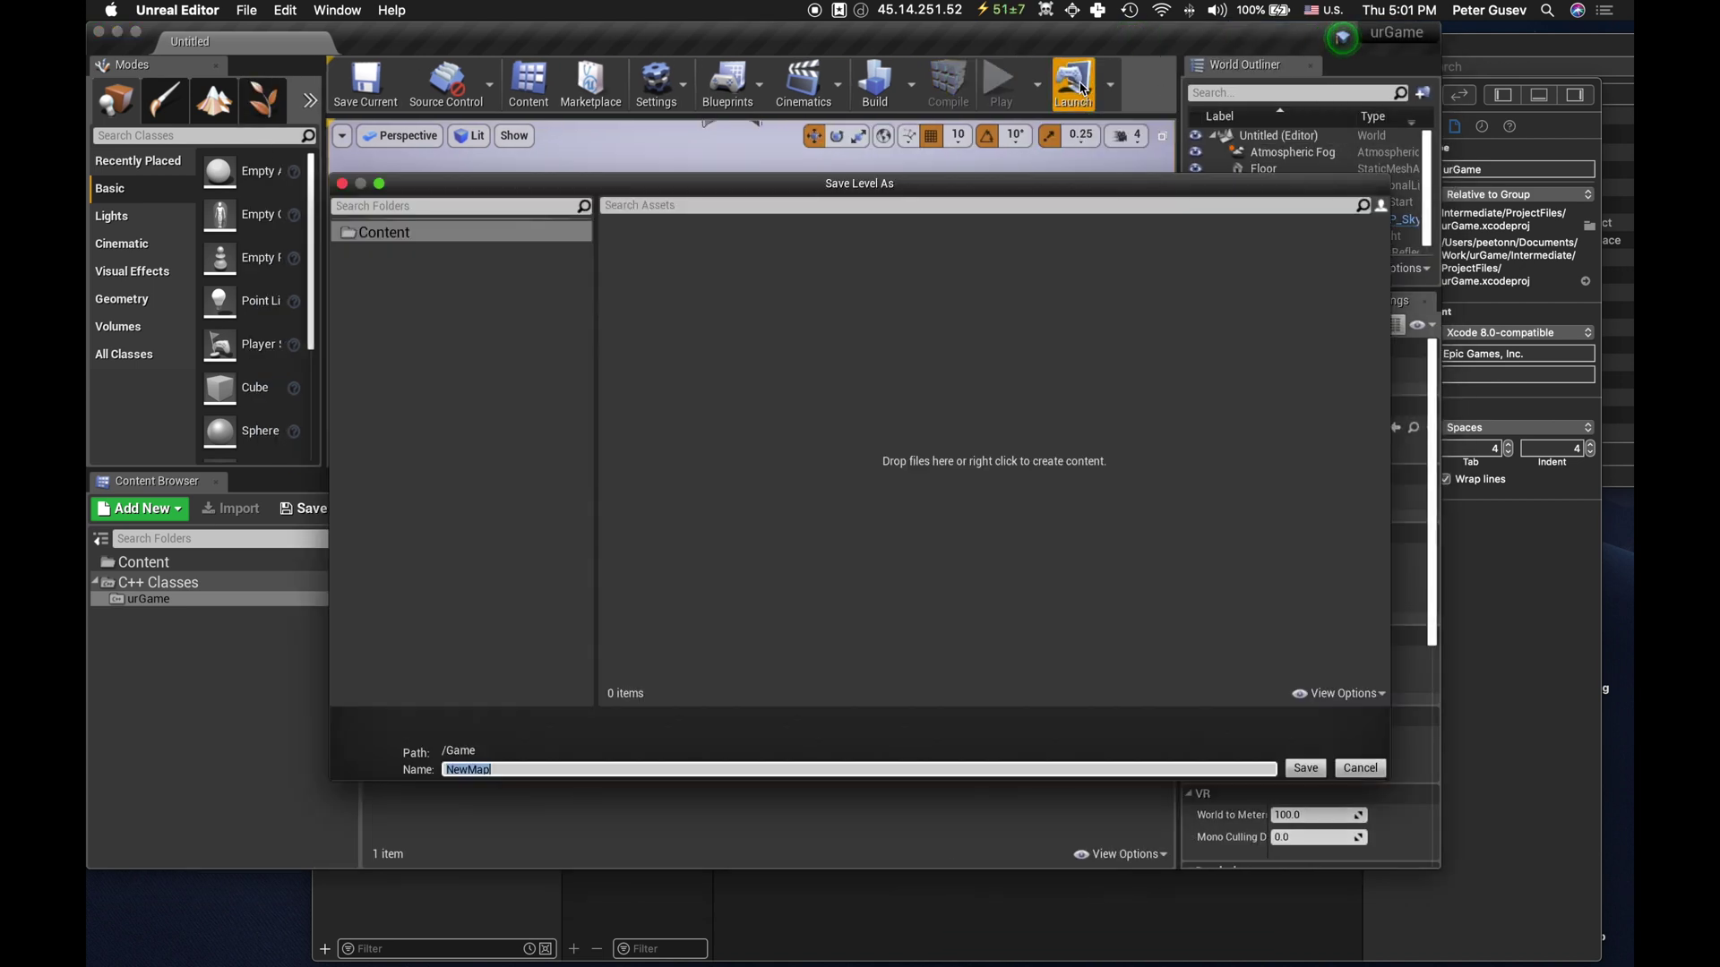
pyautogui.click(1302, 769)
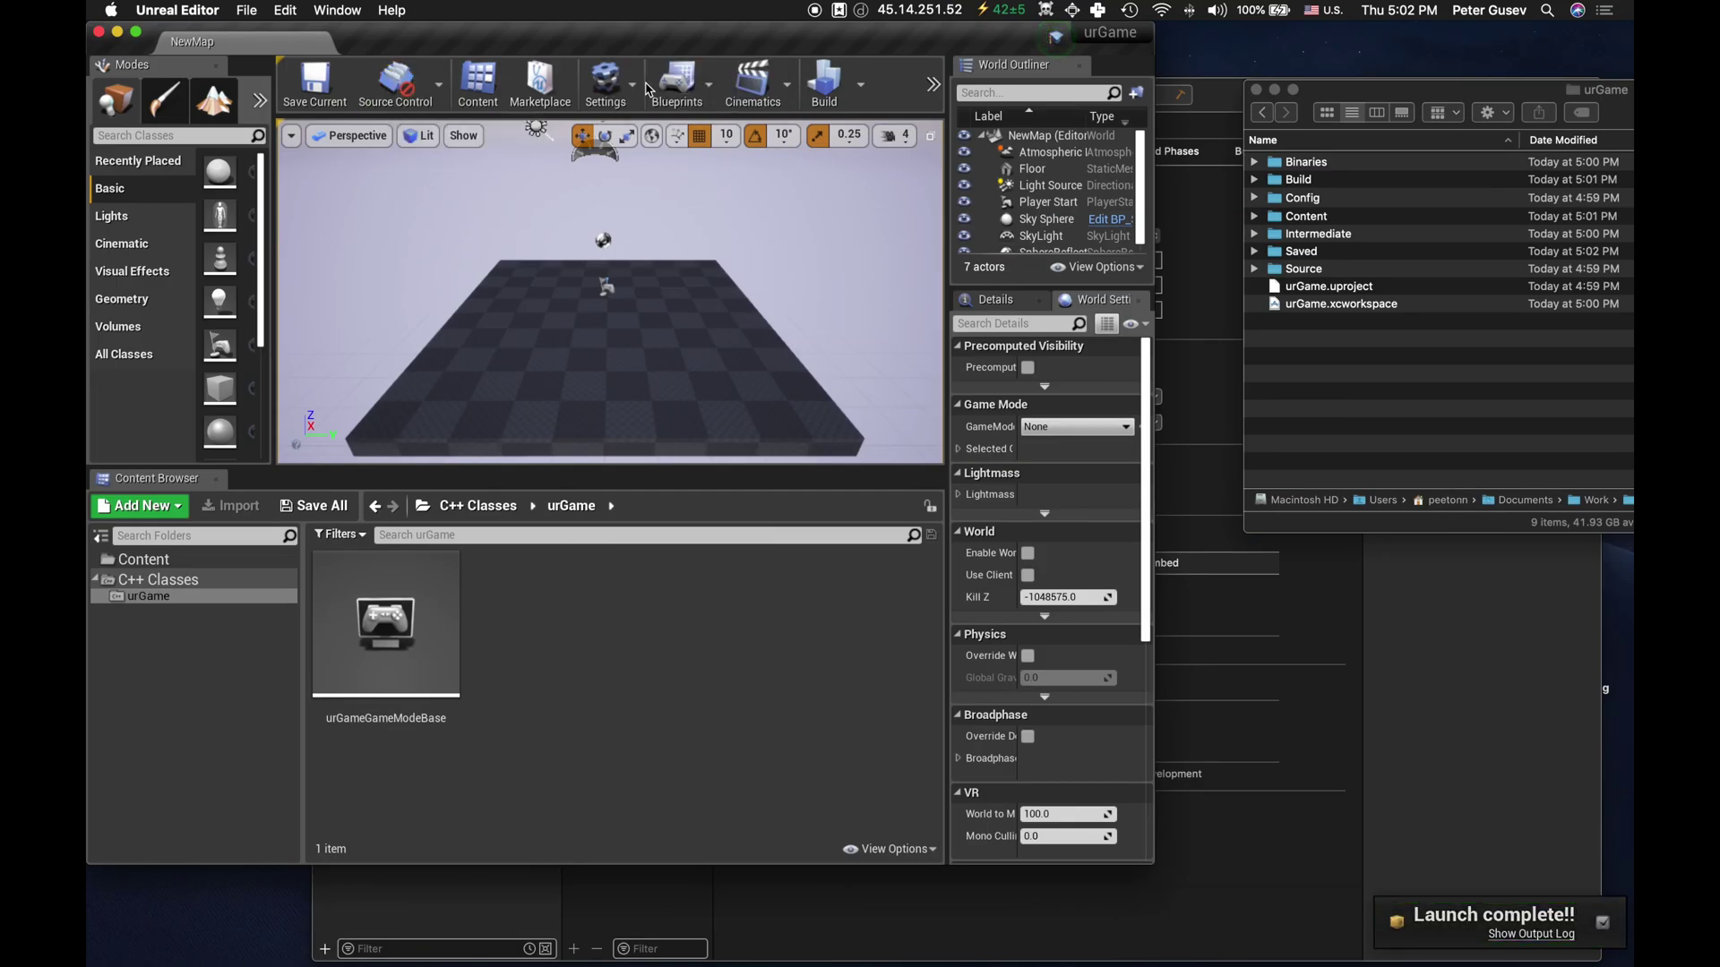
# - Create a Third Party Library plugin named 'urPlugin' from Settings > Plugins > New Plugin
pyautogui.click(605, 84)
pyautogui.click(678, 178)
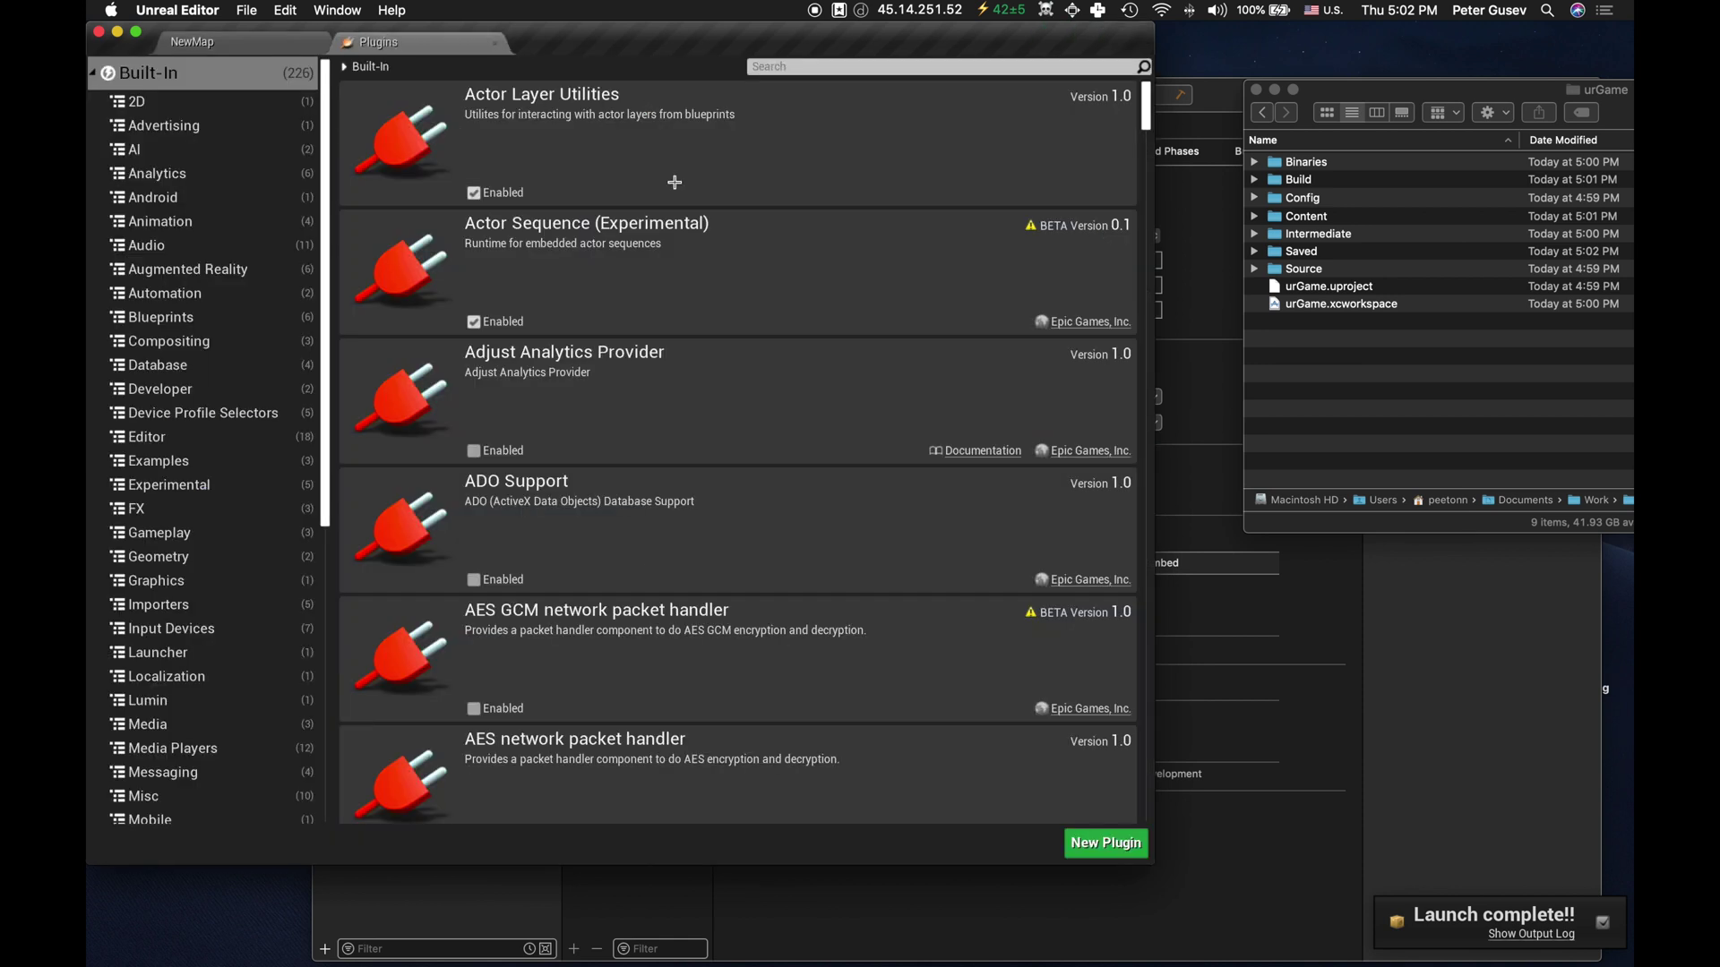
pyautogui.click(1104, 843)
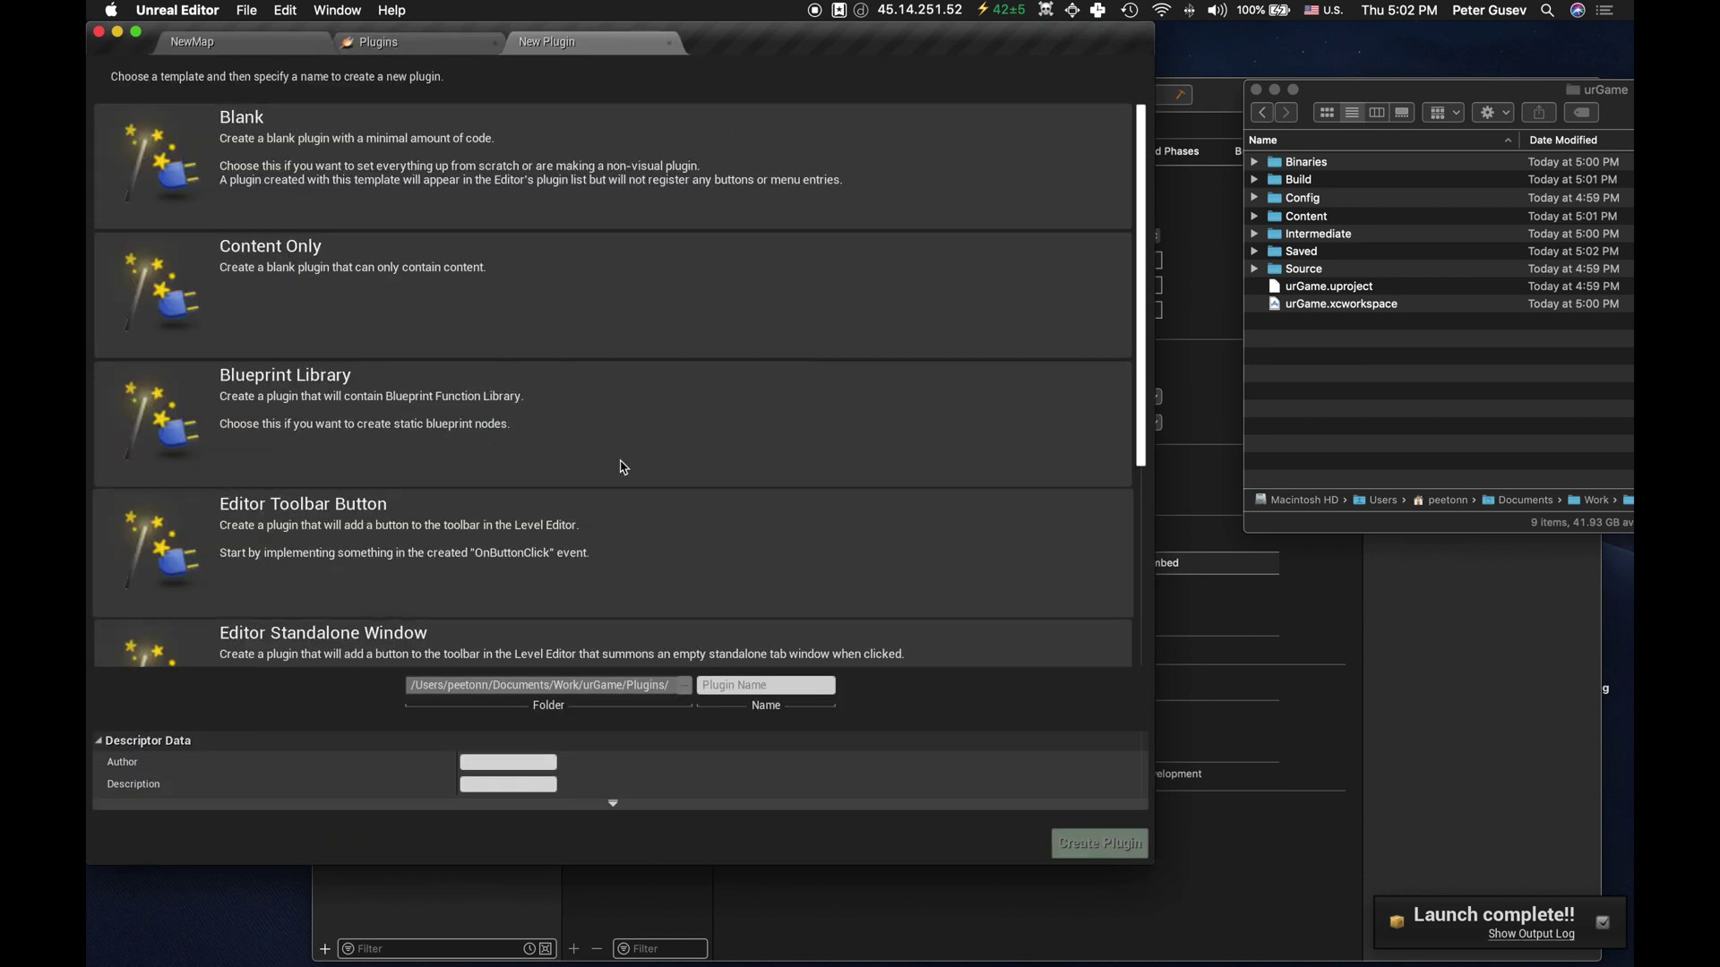
pyautogui.scroll(-5, 512, 406)
pyautogui.click(378, 588)
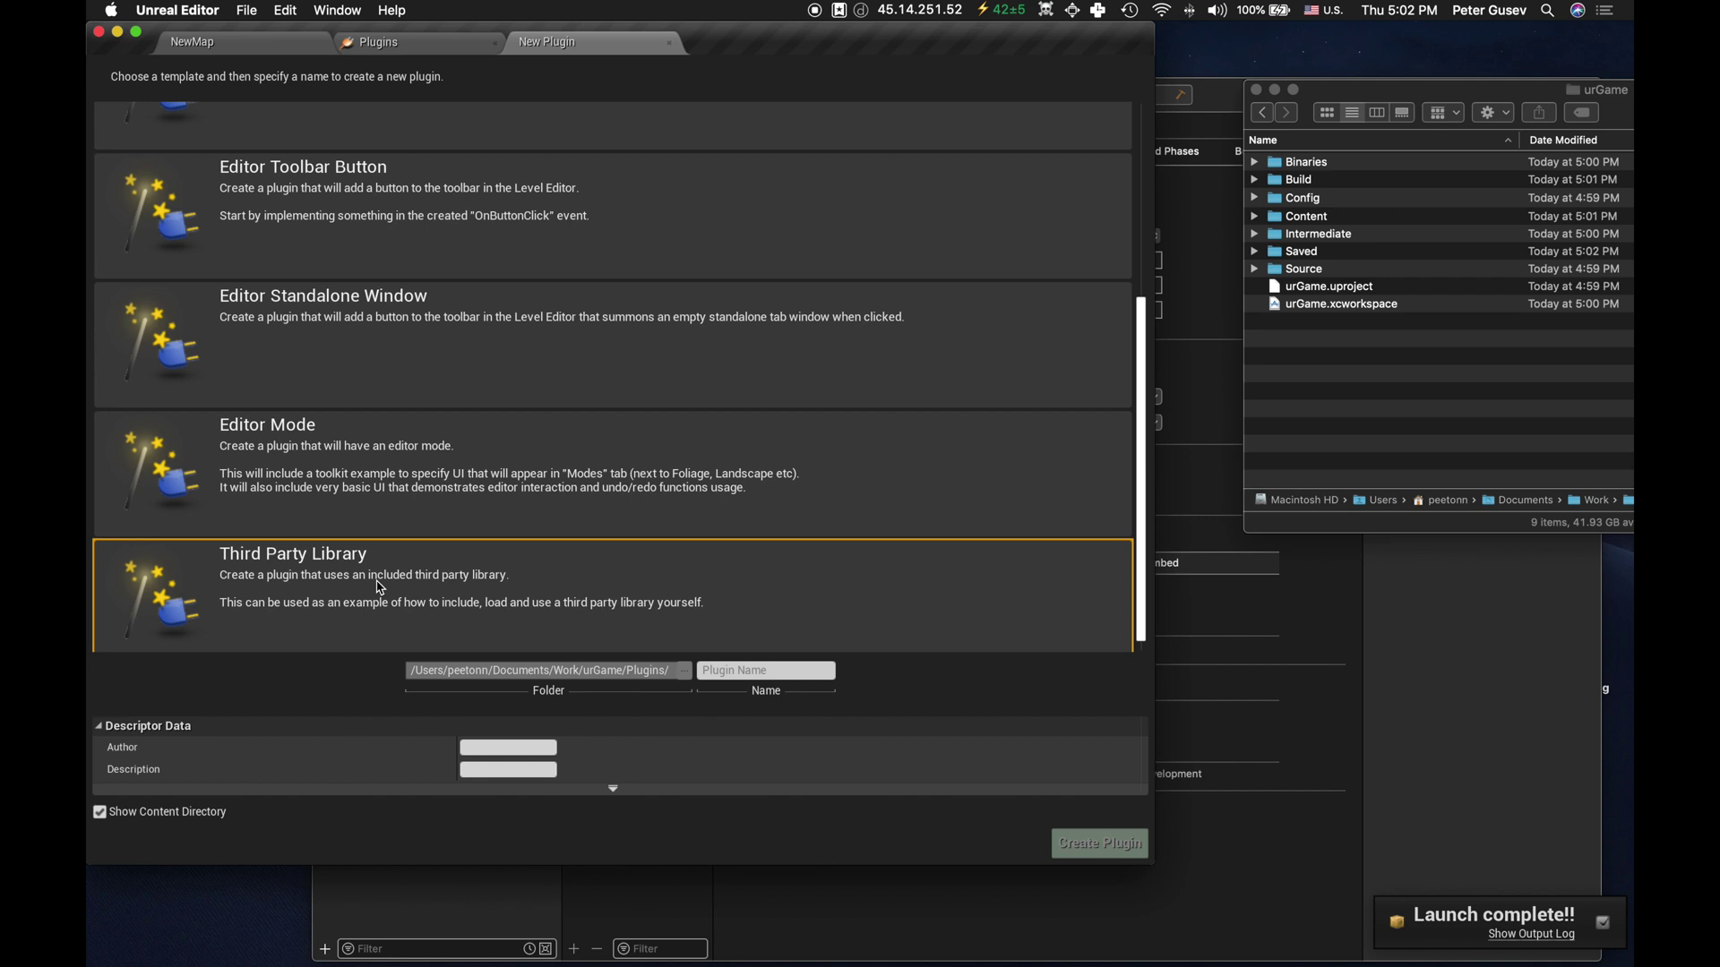
pyautogui.scroll(-1, 409, 615)
pyautogui.click(736, 672)
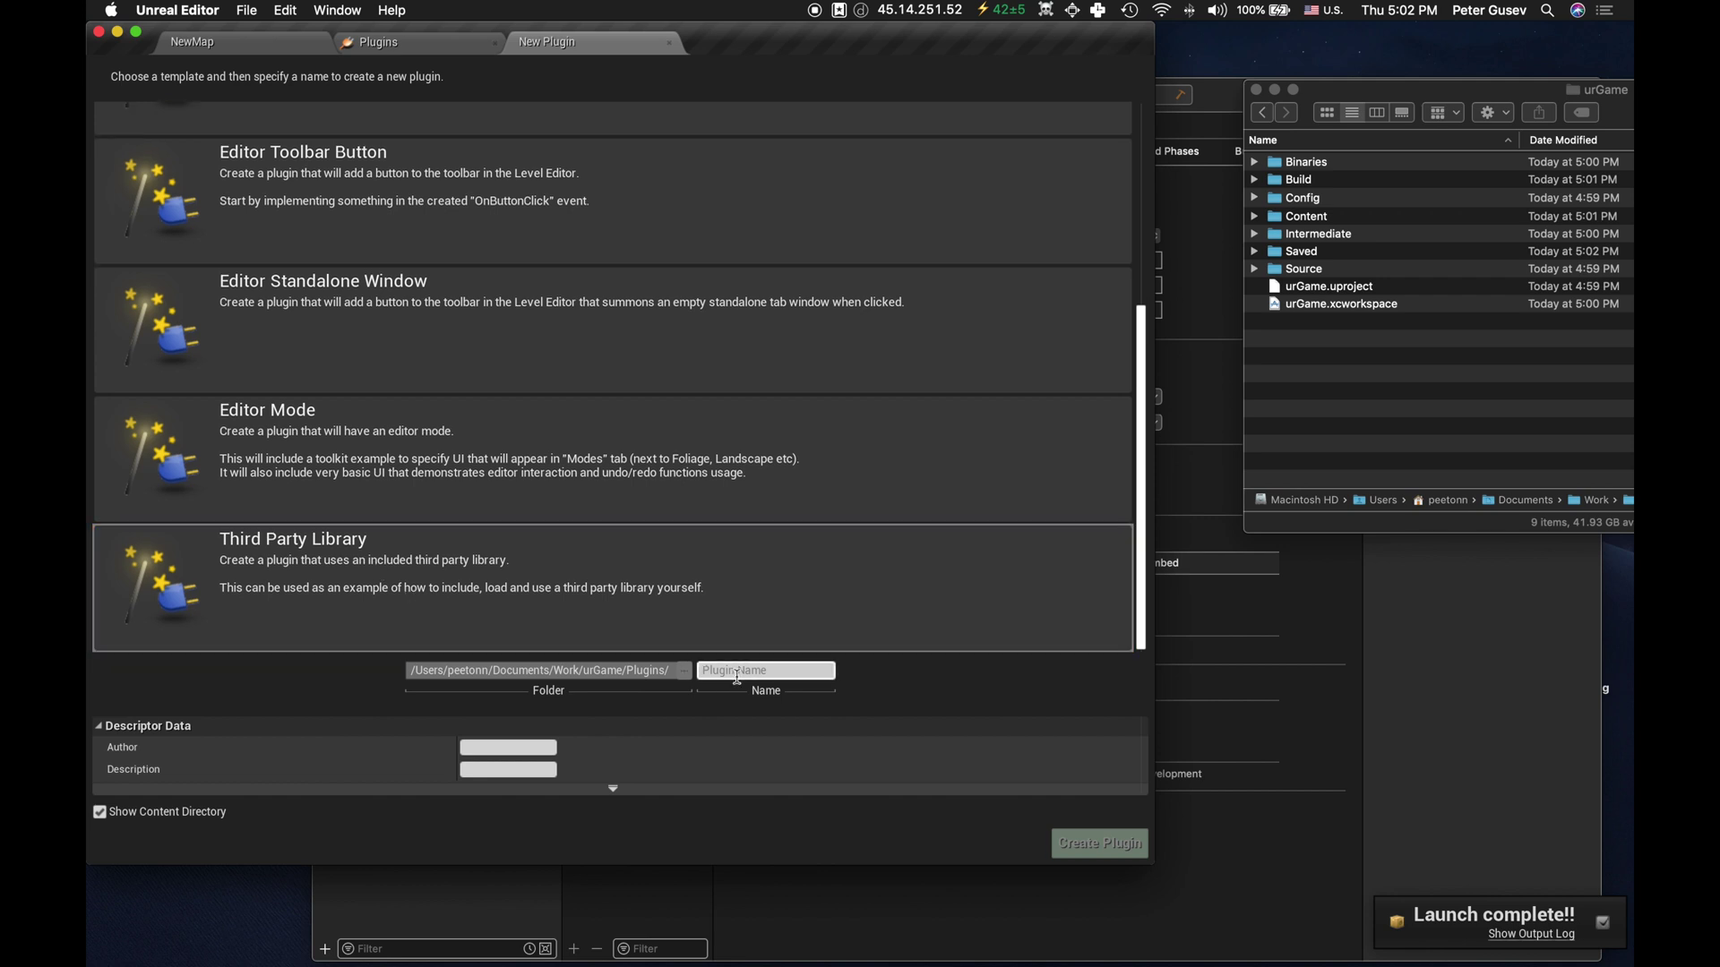
pyautogui.write('urPlugin')
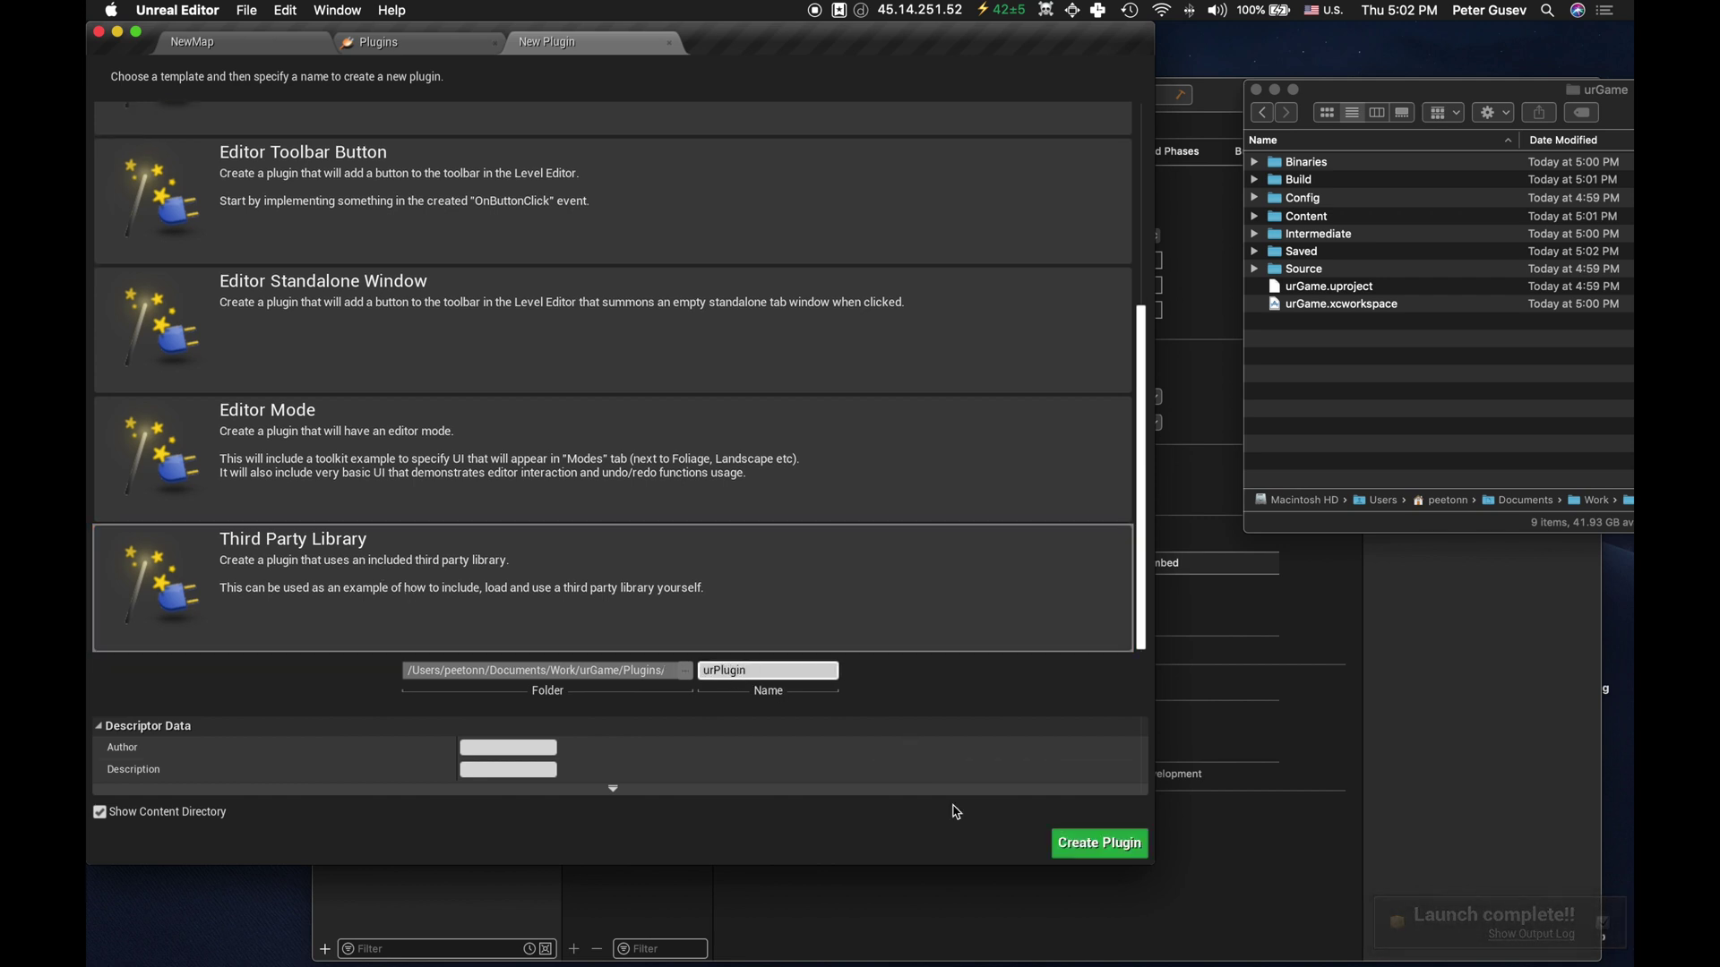
pyautogui.click(1098, 843)
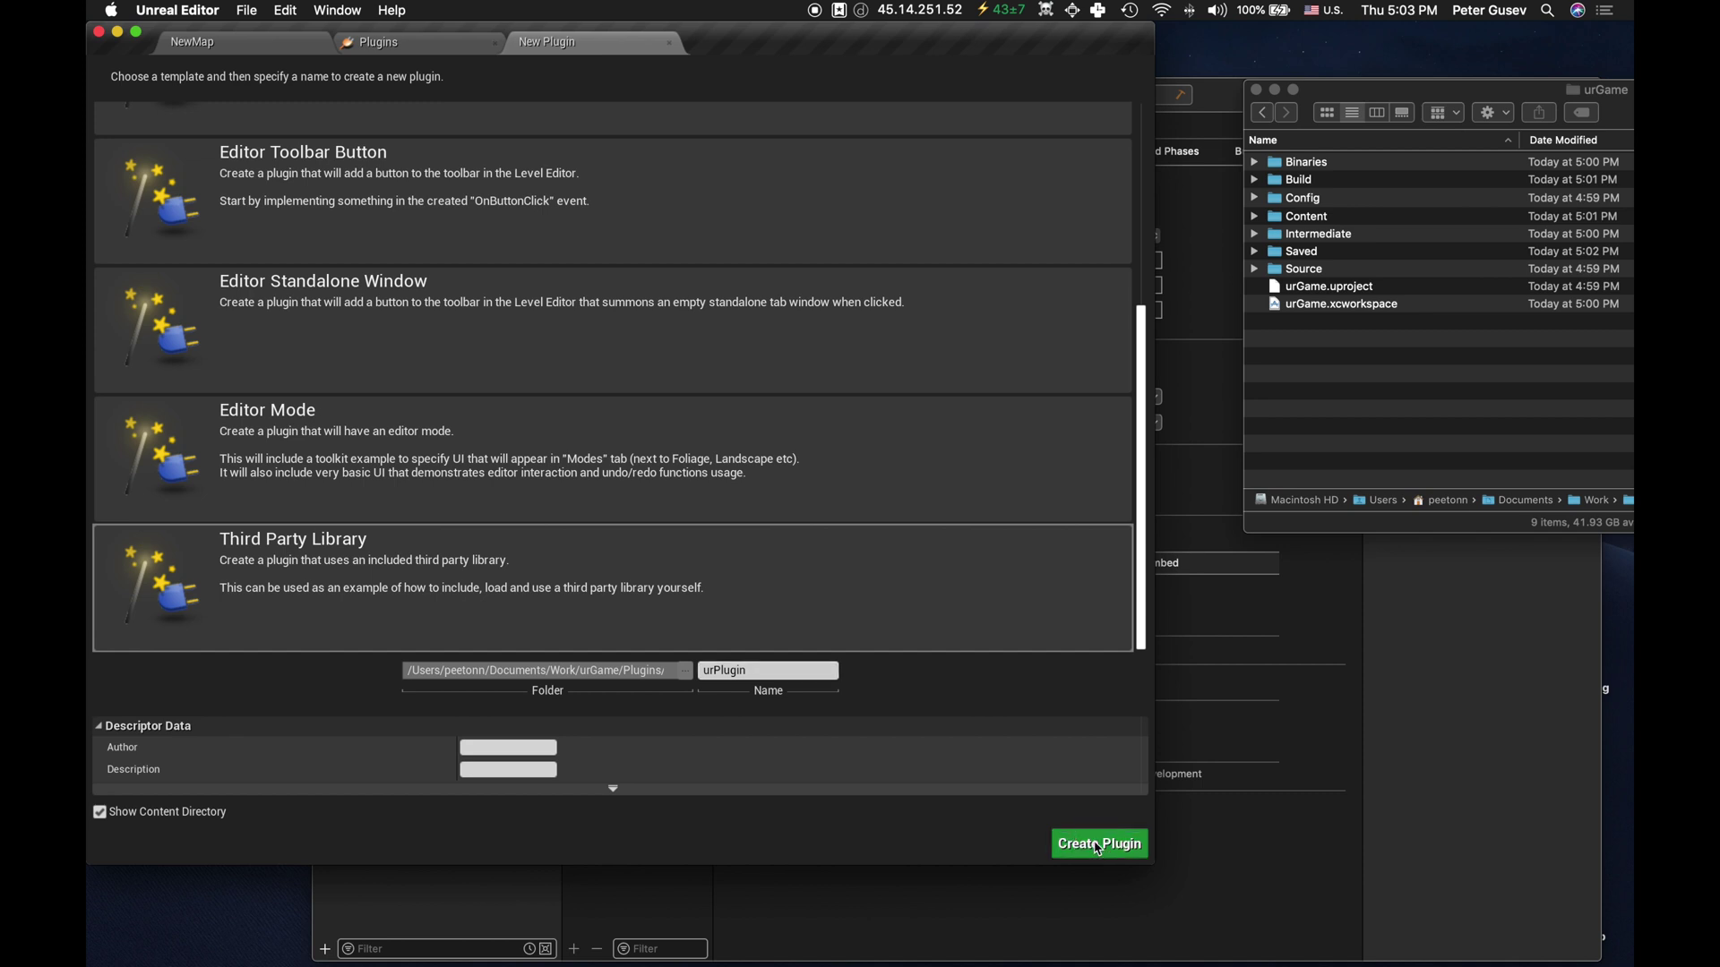
pyautogui.click(1411, 391)
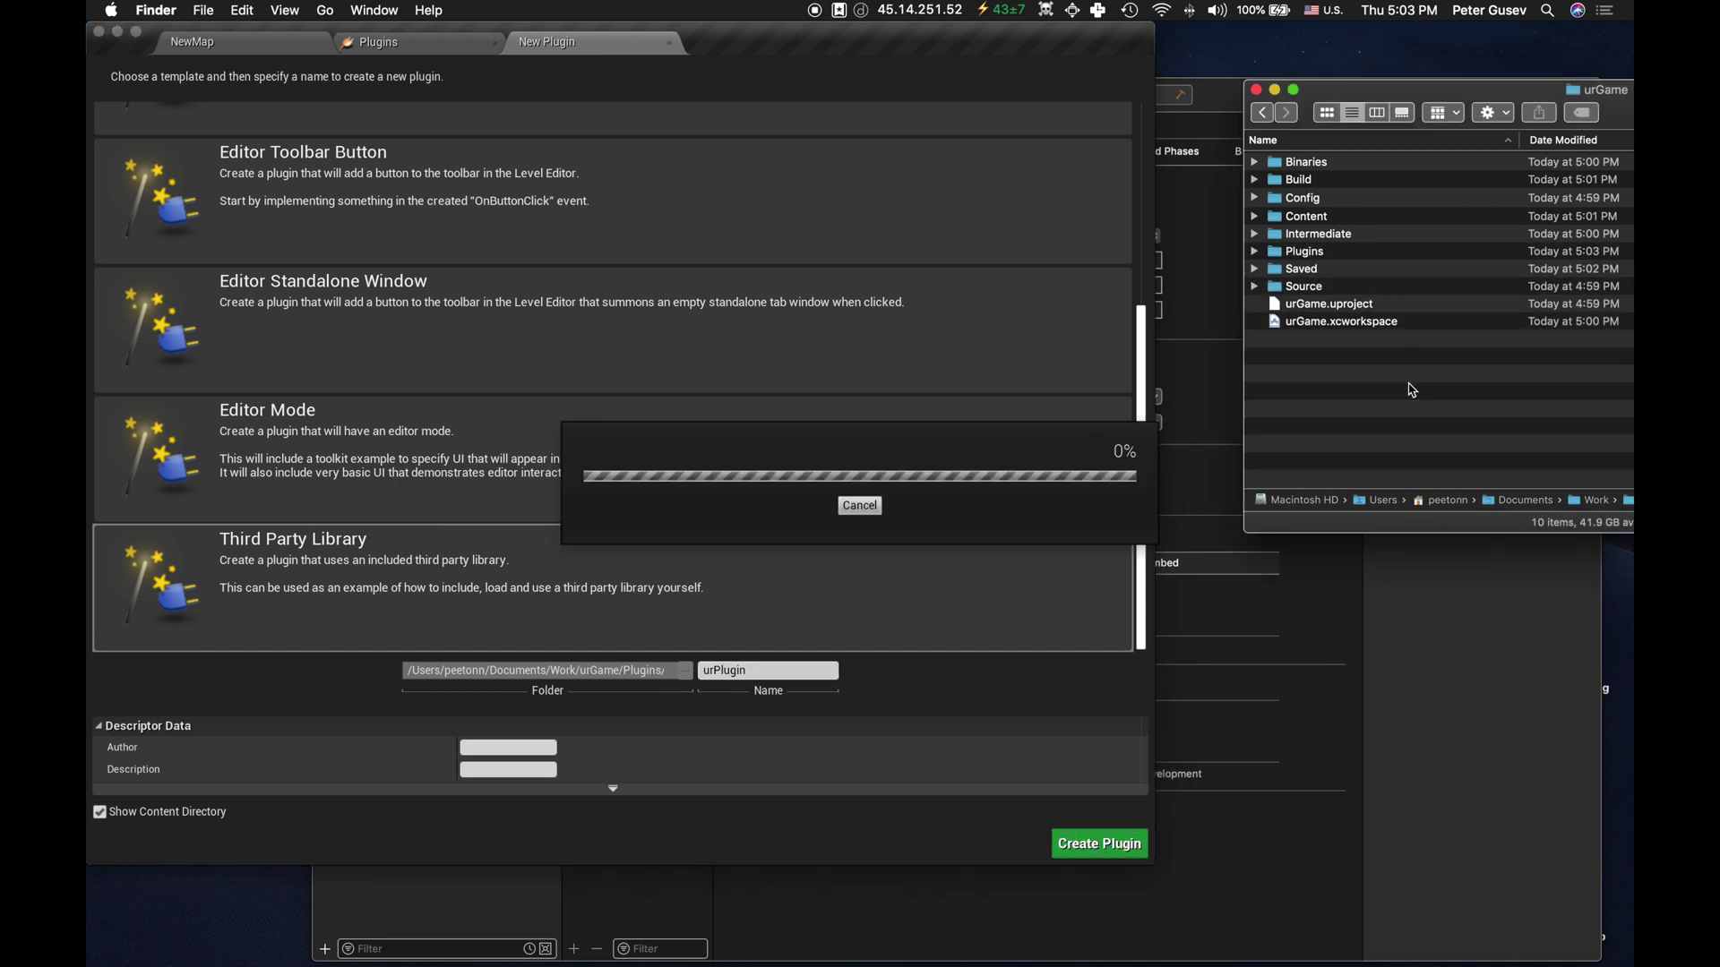
# - Inspect the generated Plugins/urPlugin folder in Finder while the compile error is shown
pyautogui.click(1307, 254)
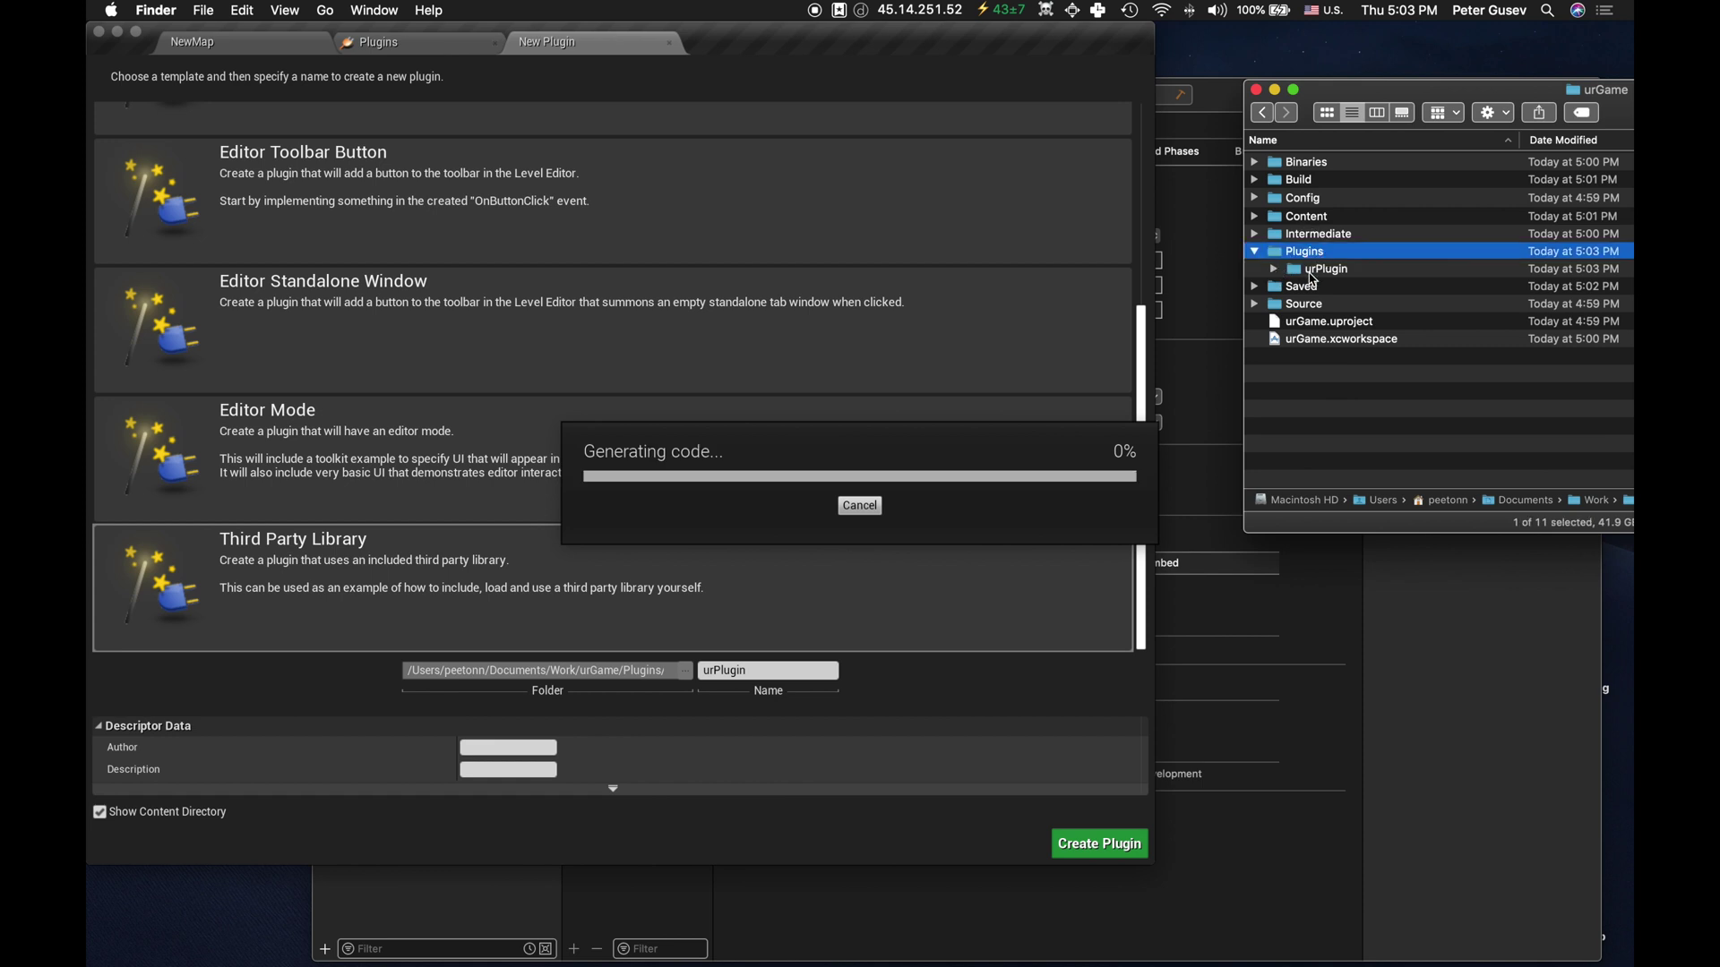
pyautogui.click(1310, 274)
pyautogui.click(1274, 271)
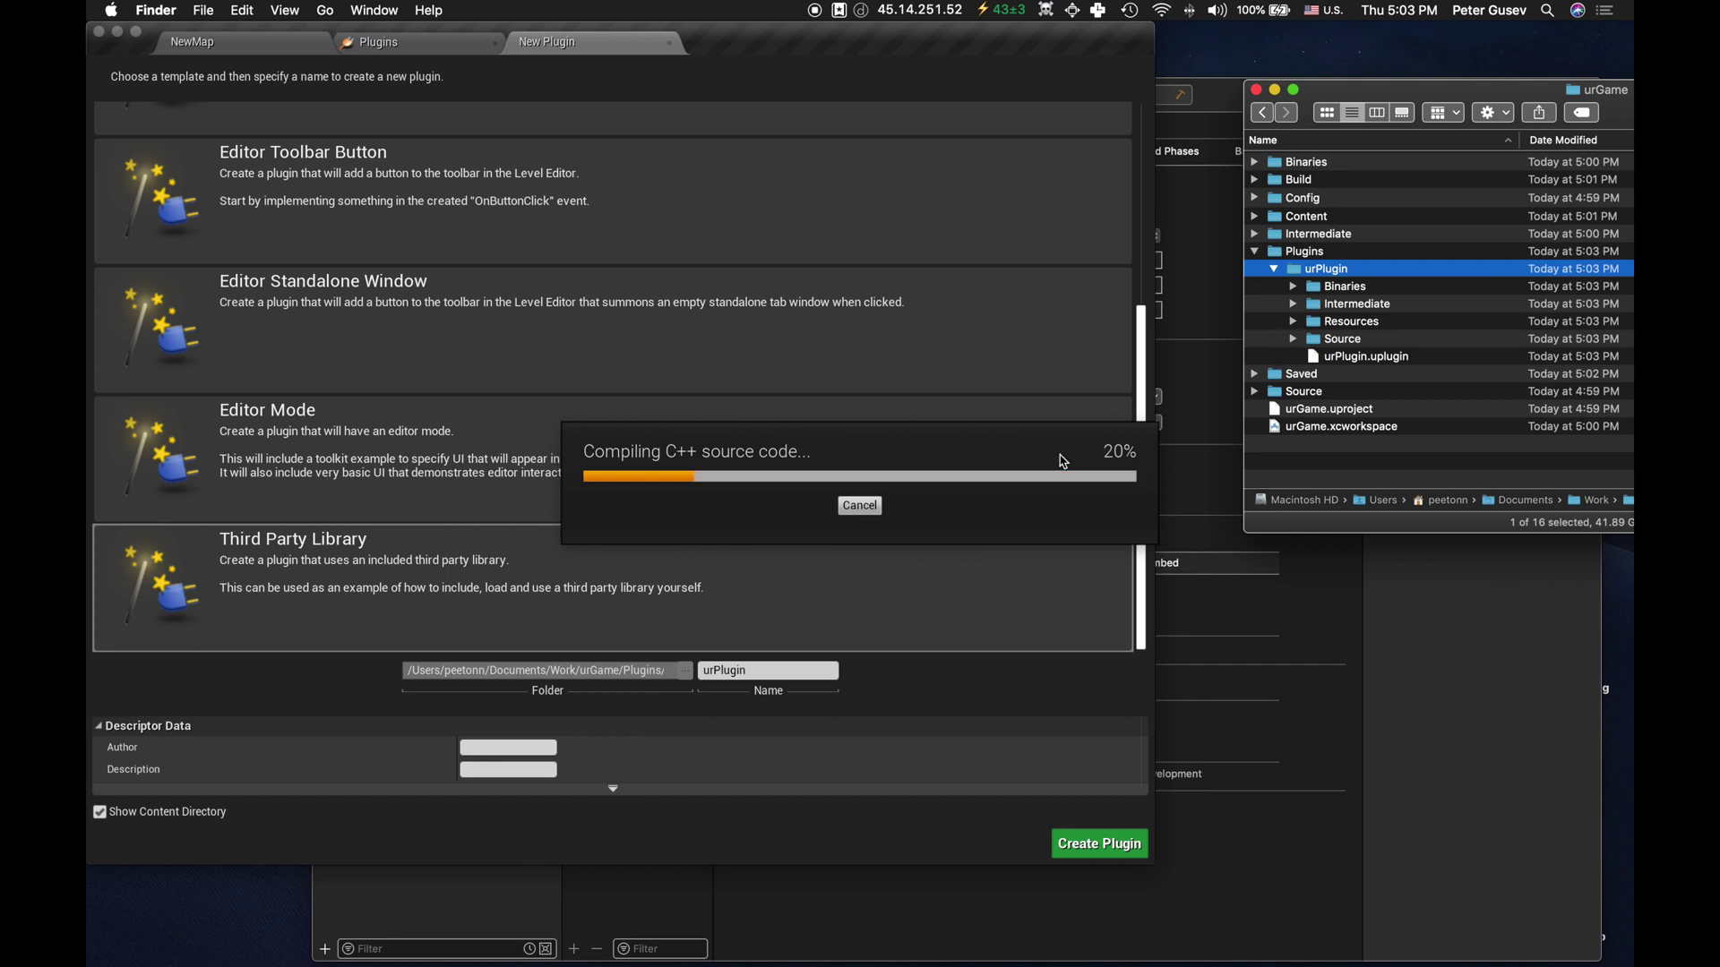
pyautogui.moveTo(885, 440); pyautogui.dragTo(865, 236)
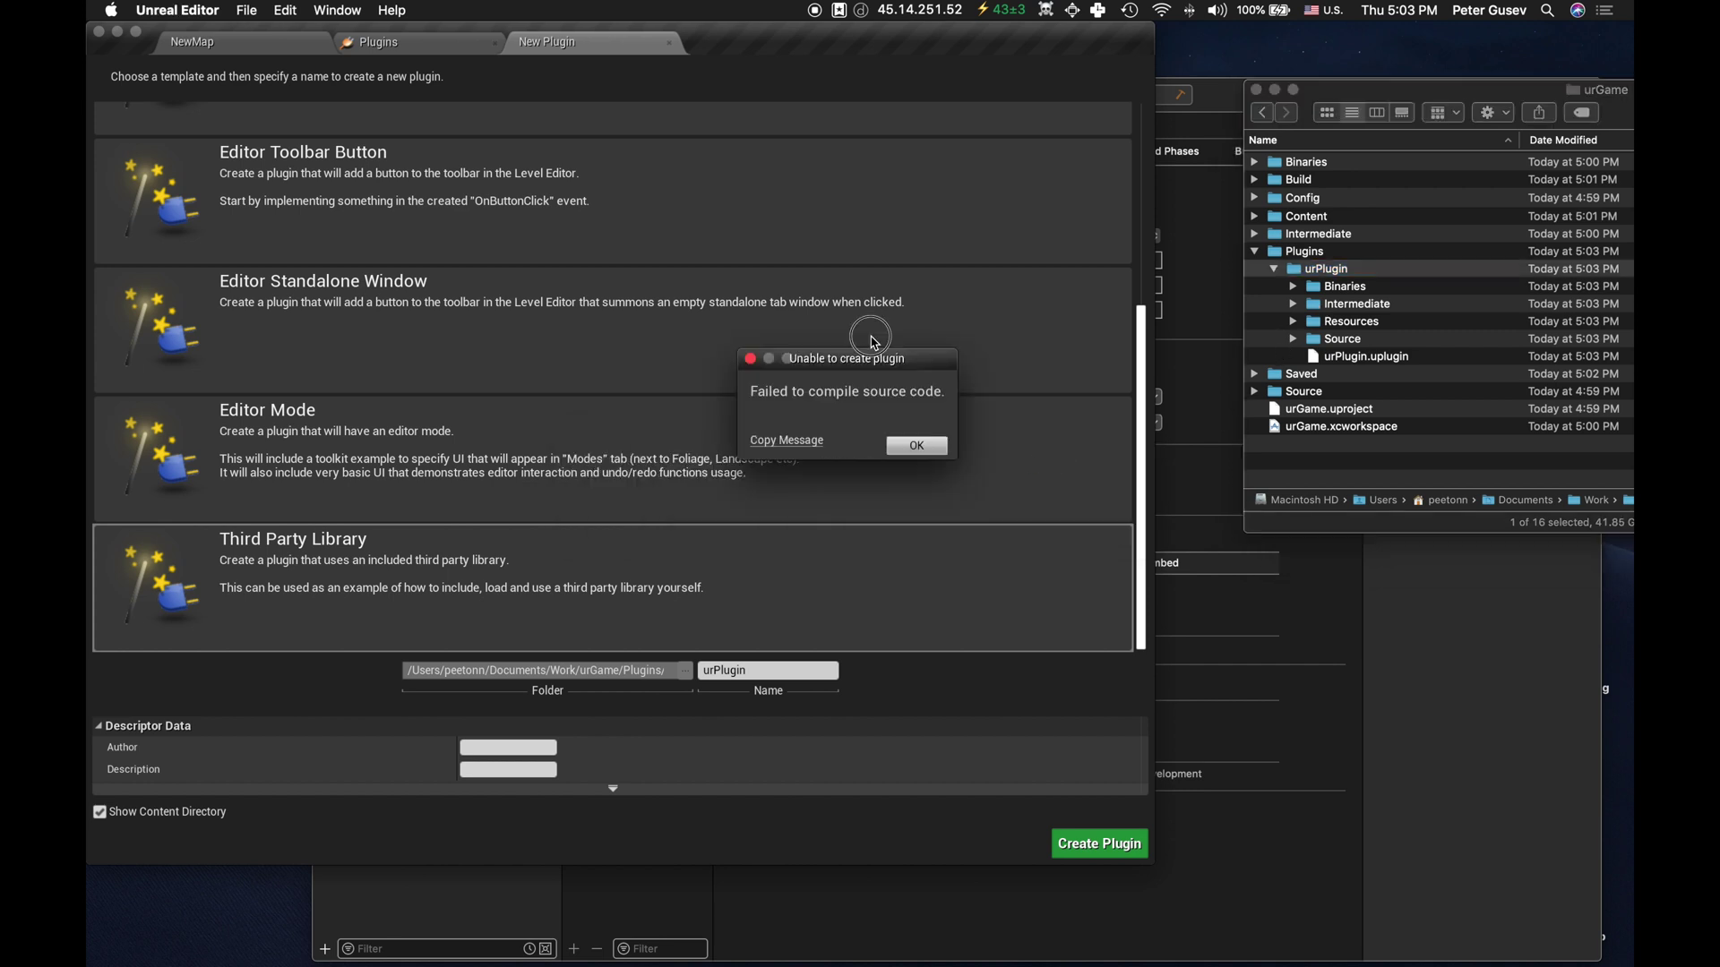
pyautogui.click(1309, 277)
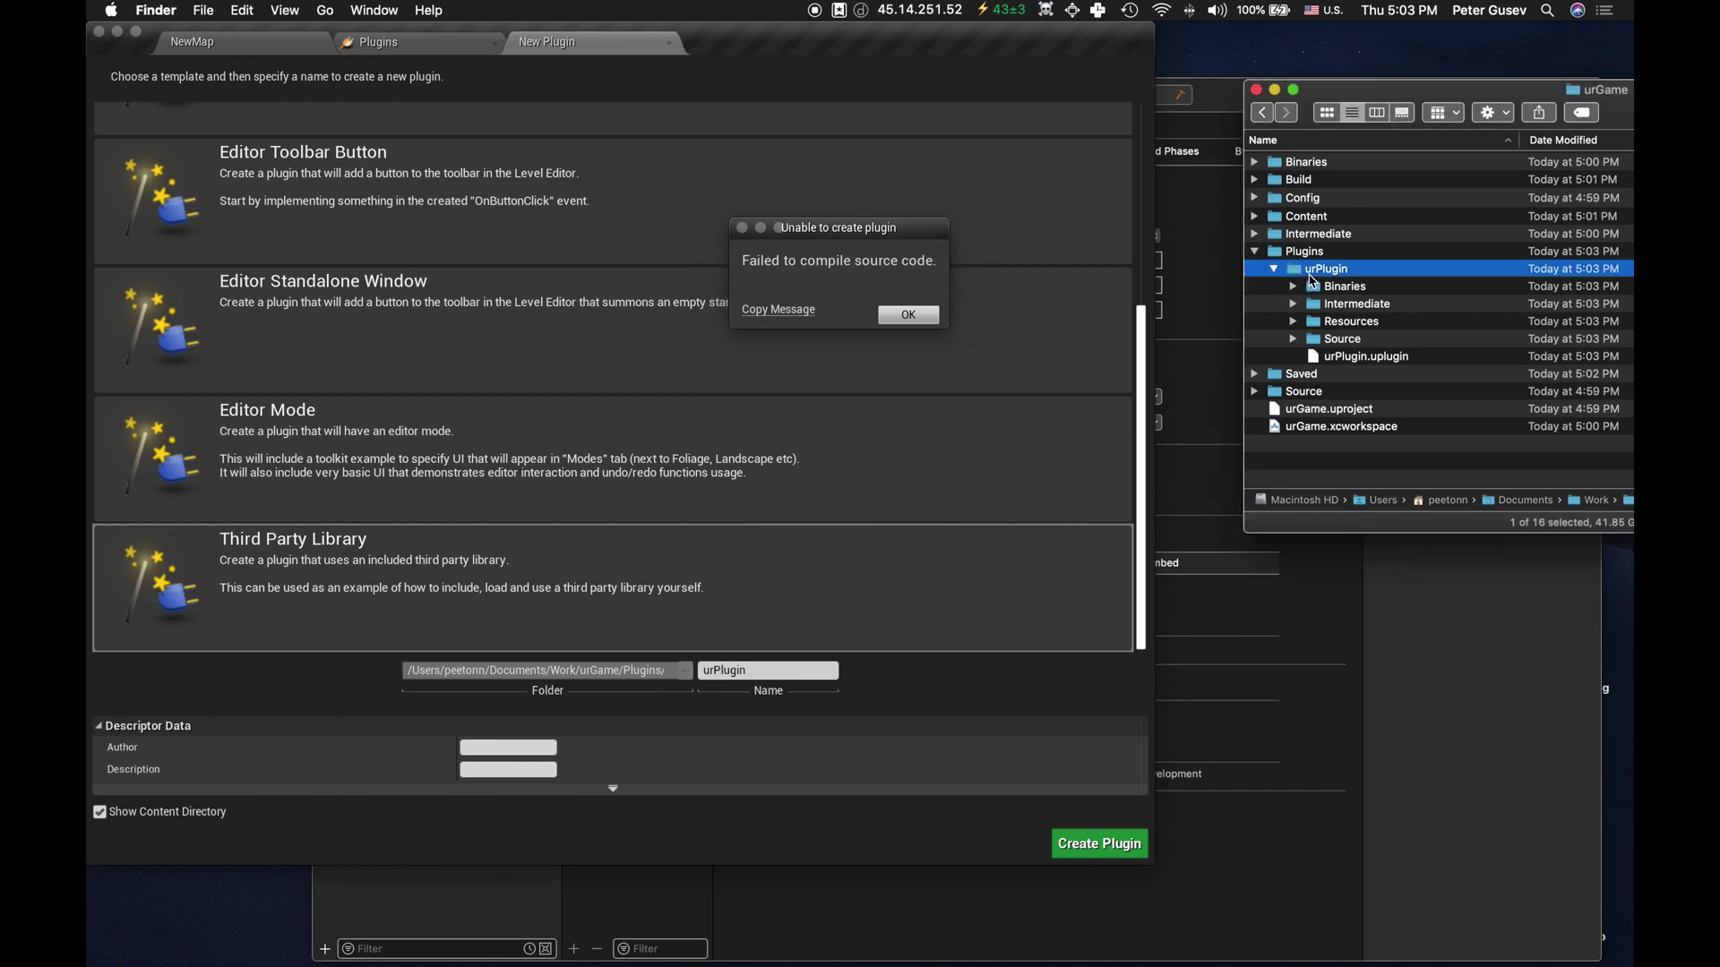
pyautogui.click(1401, 274)
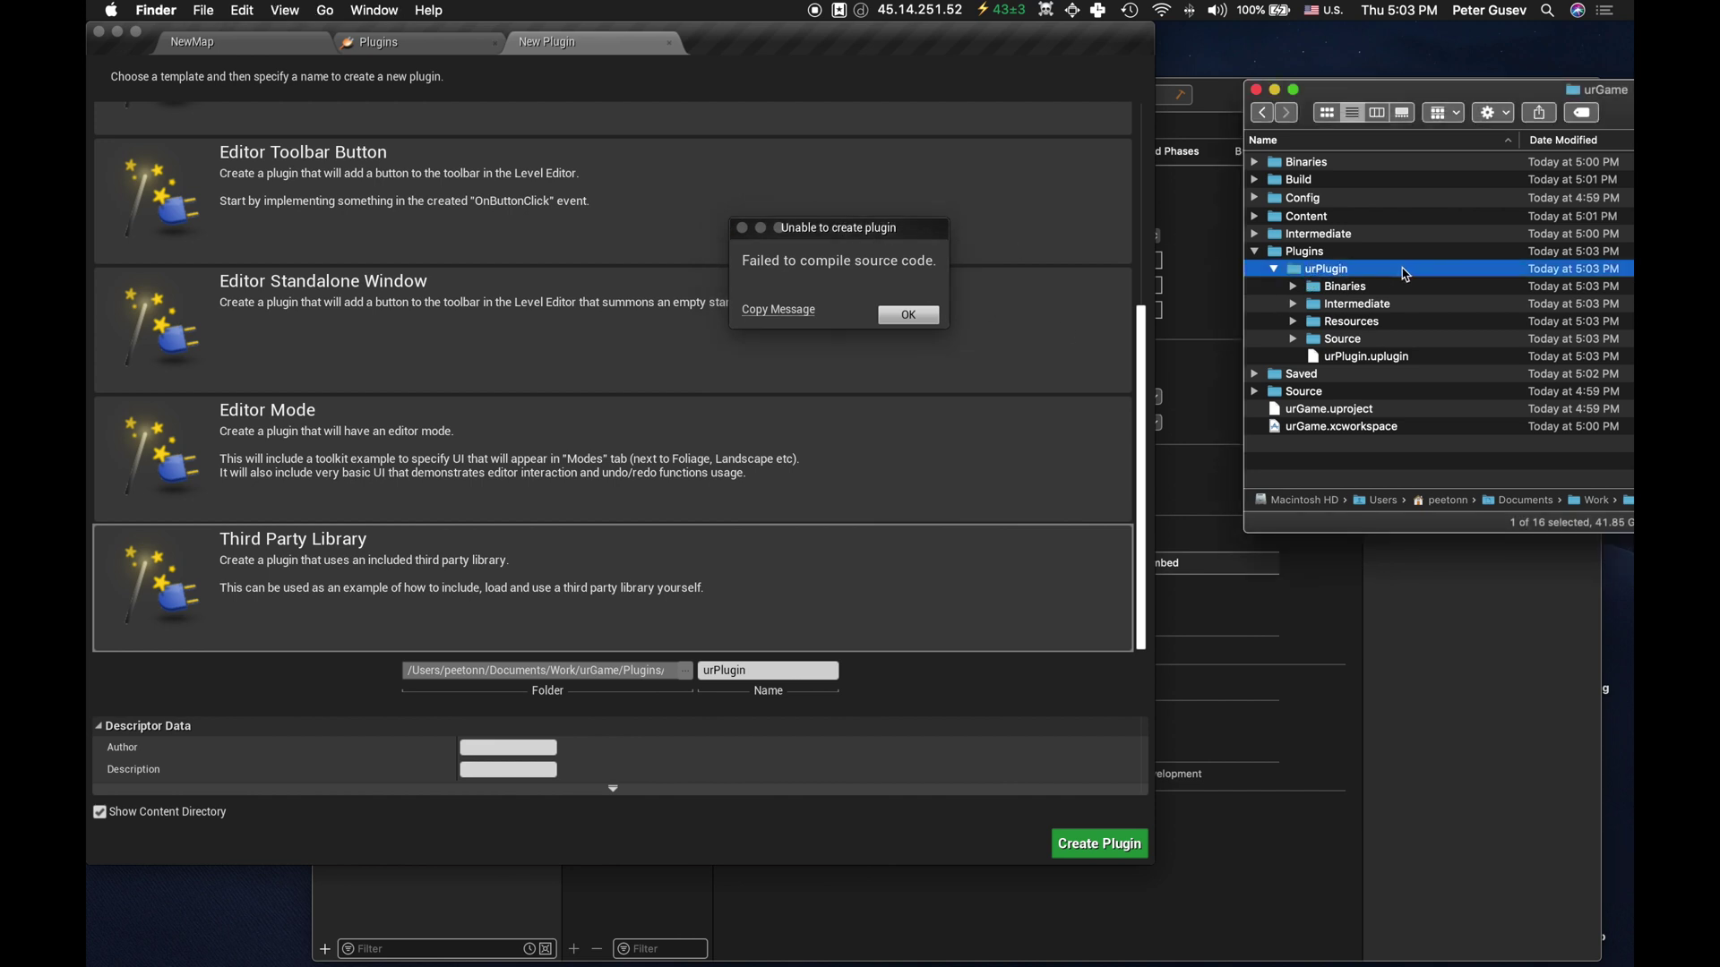
pyautogui.click(1307, 477)
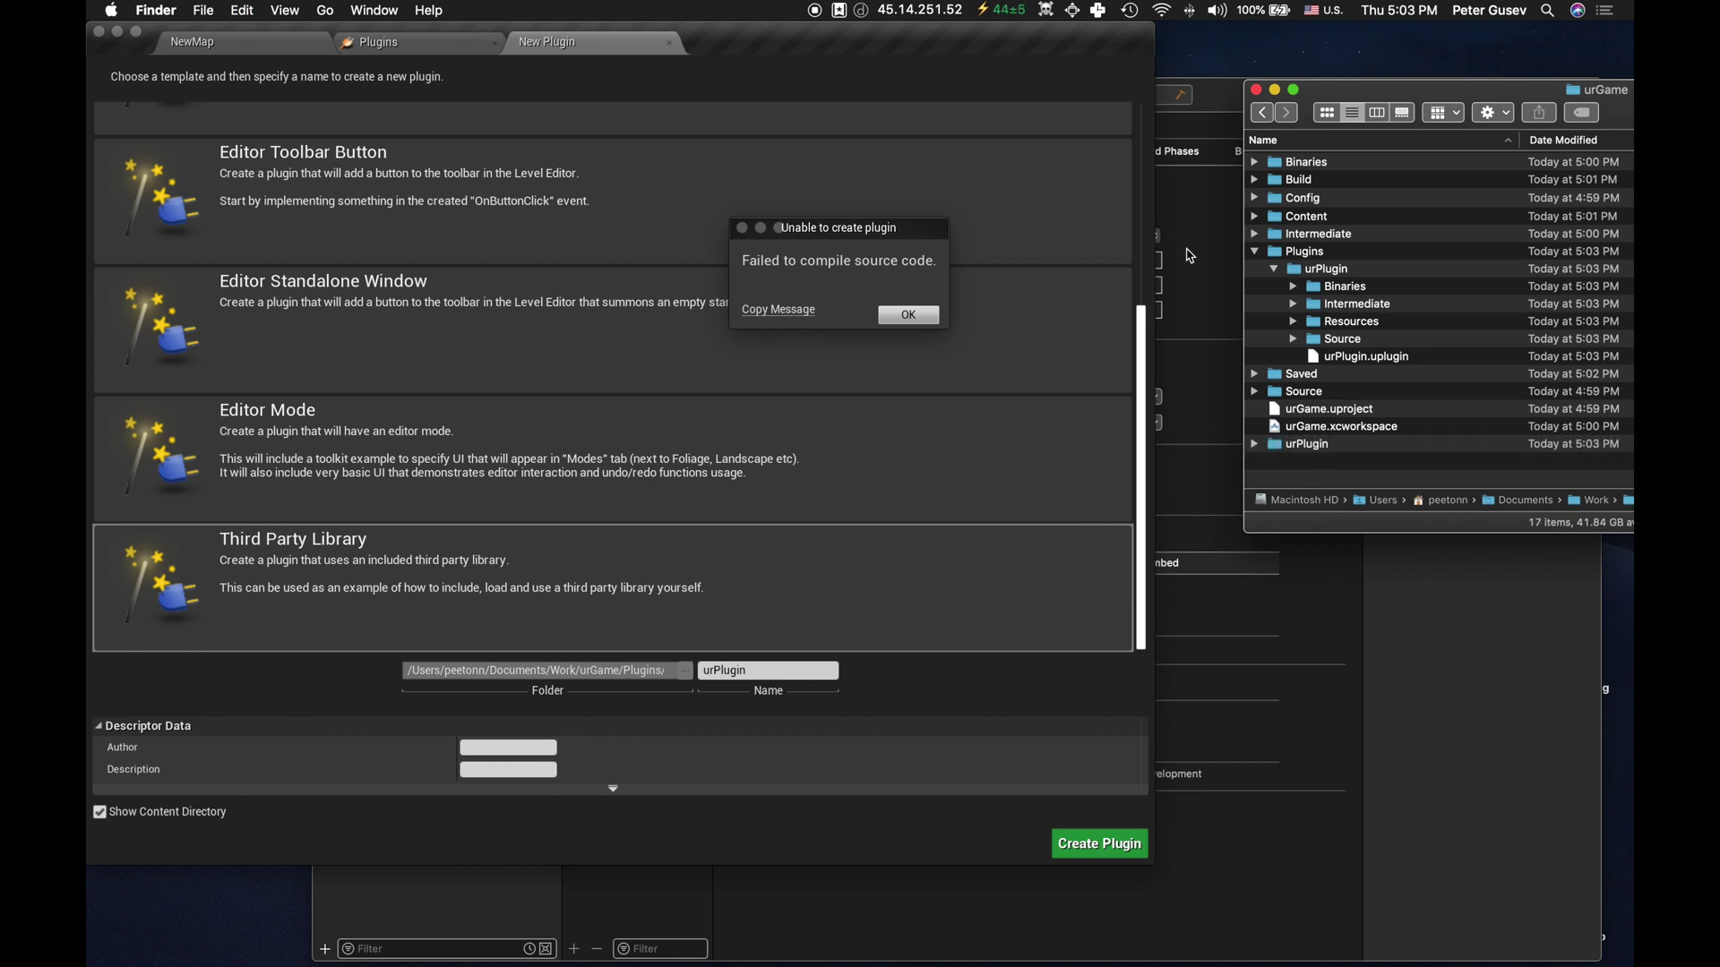
pyautogui.click(908, 329)
# - Dismiss the failed-compile notice and close Unreal's New Plugin and Plugins tabs
pyautogui.click(909, 317)
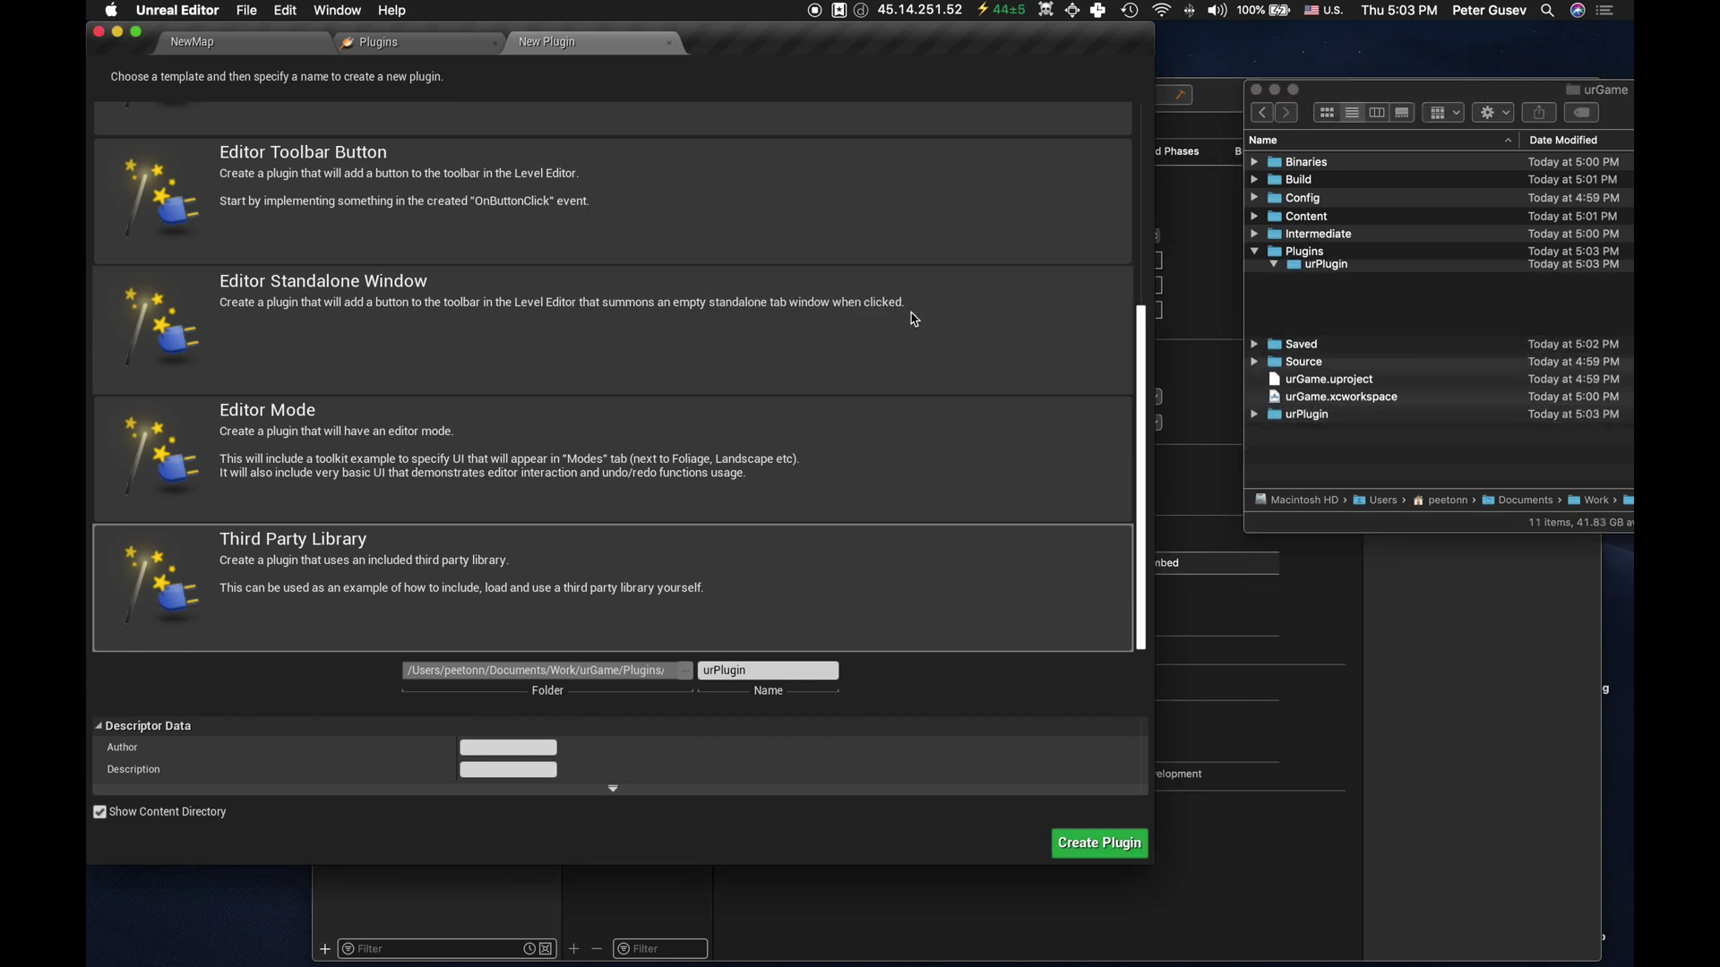
pyautogui.click(1314, 252)
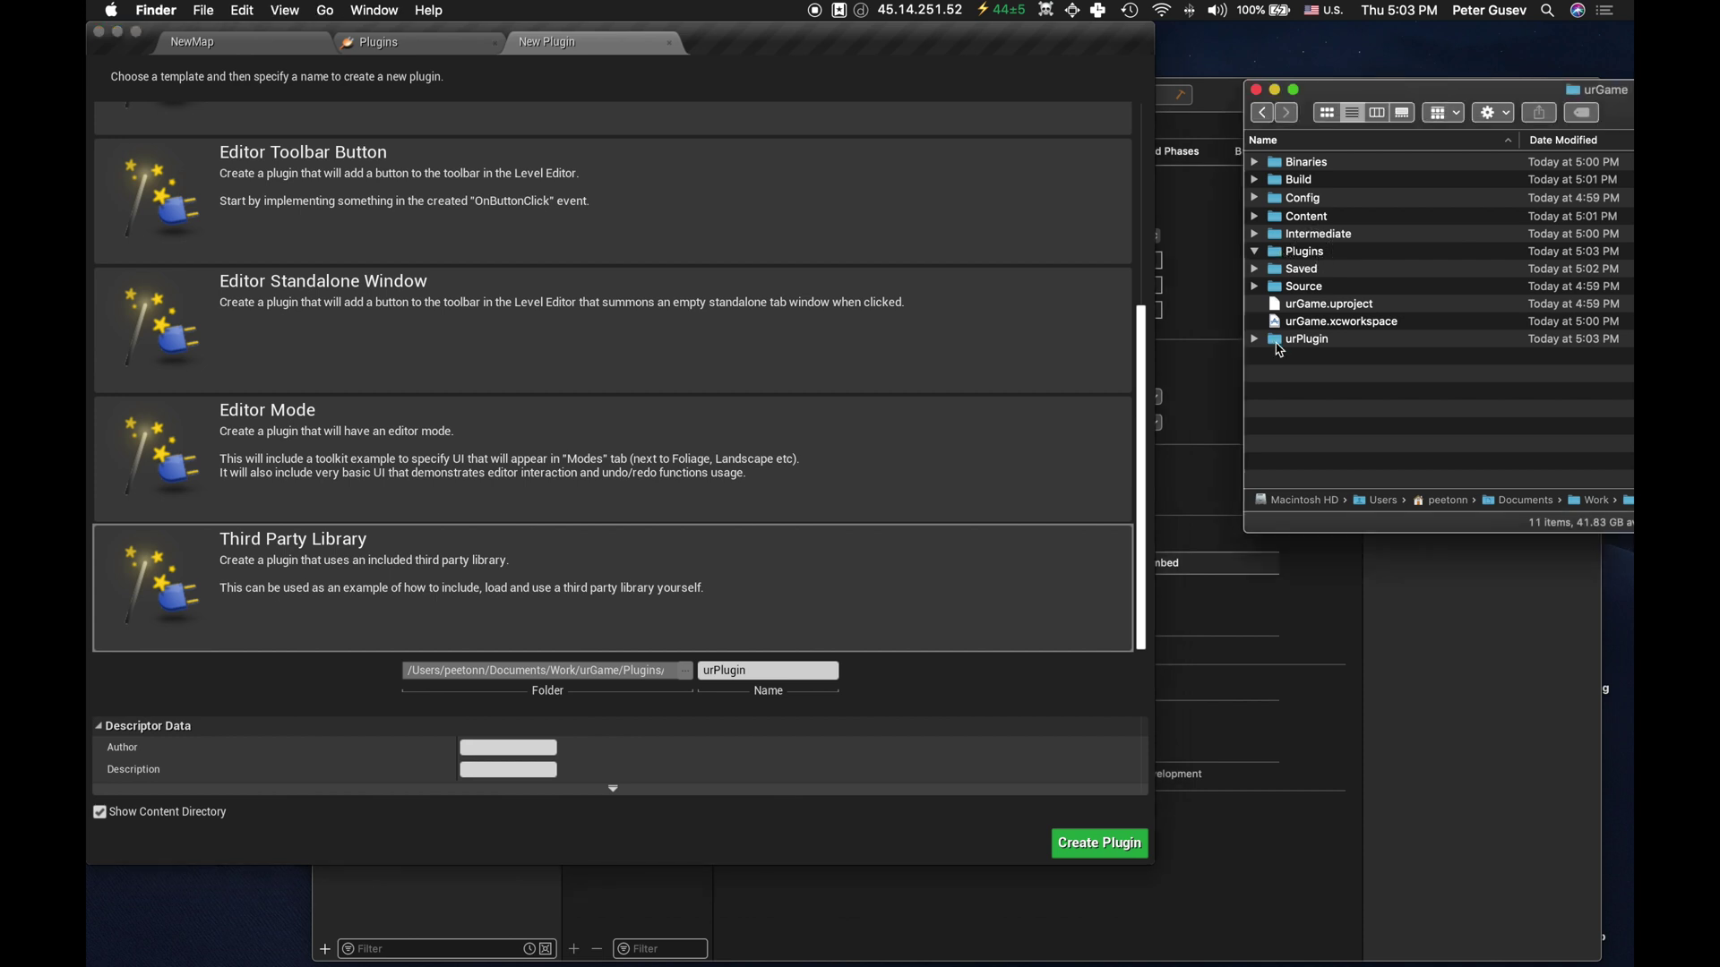
pyautogui.click(1283, 342)
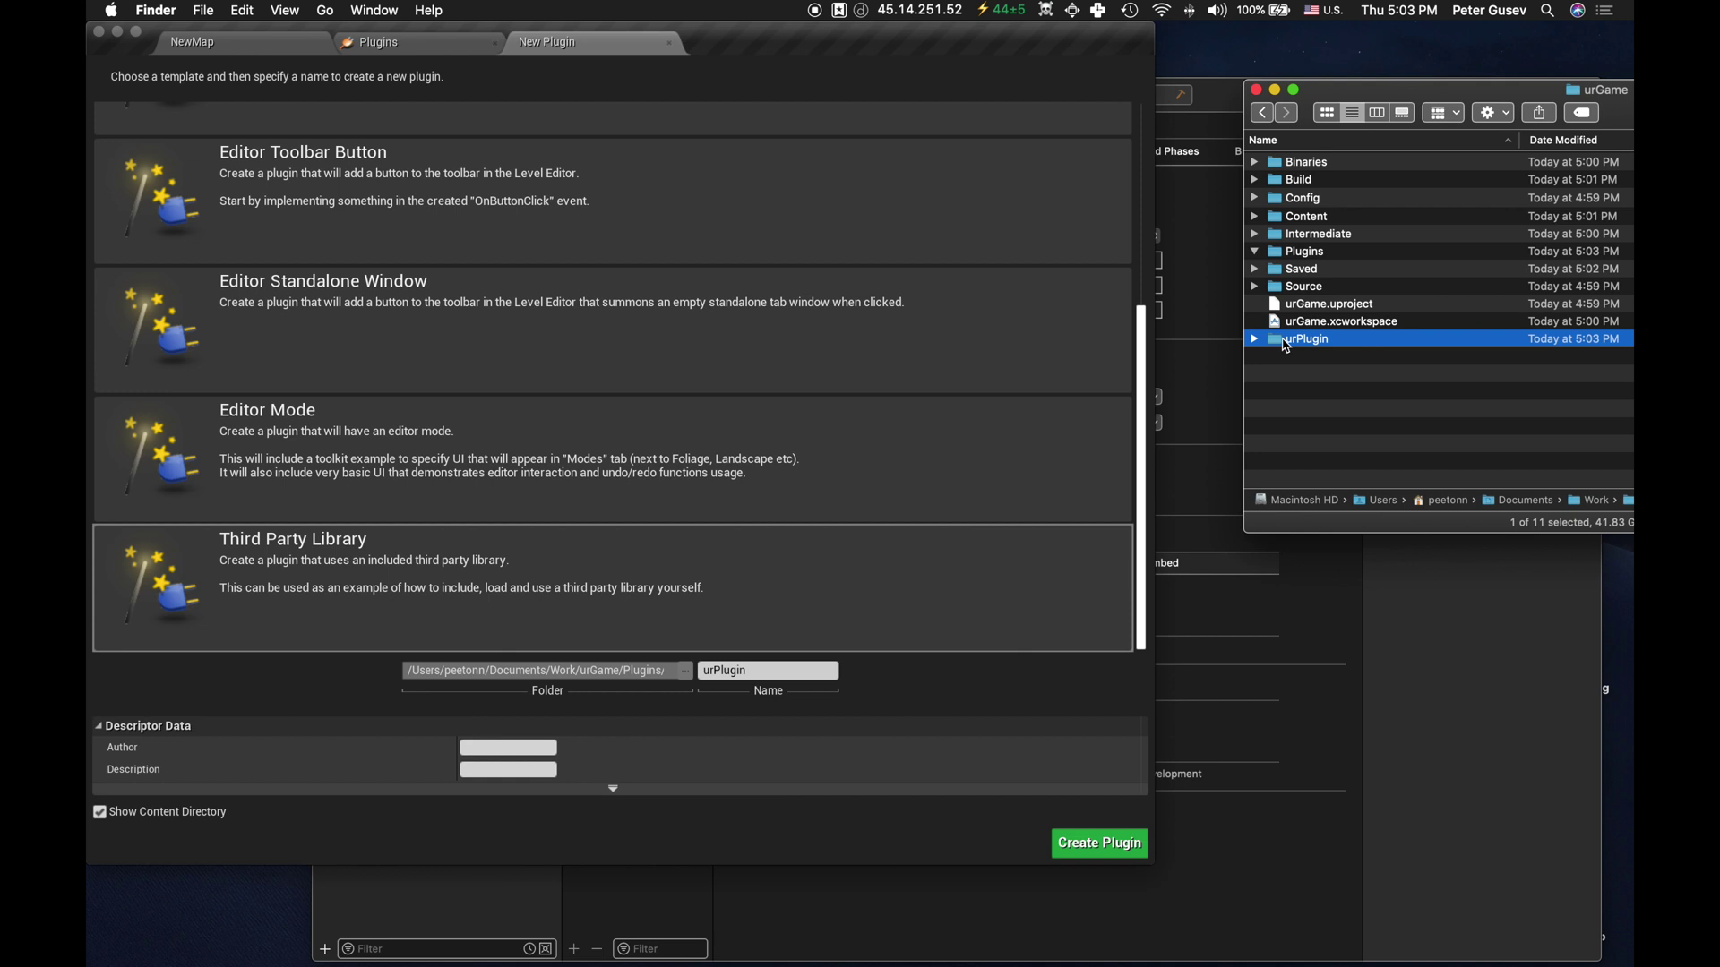
pyautogui.click(592, 49)
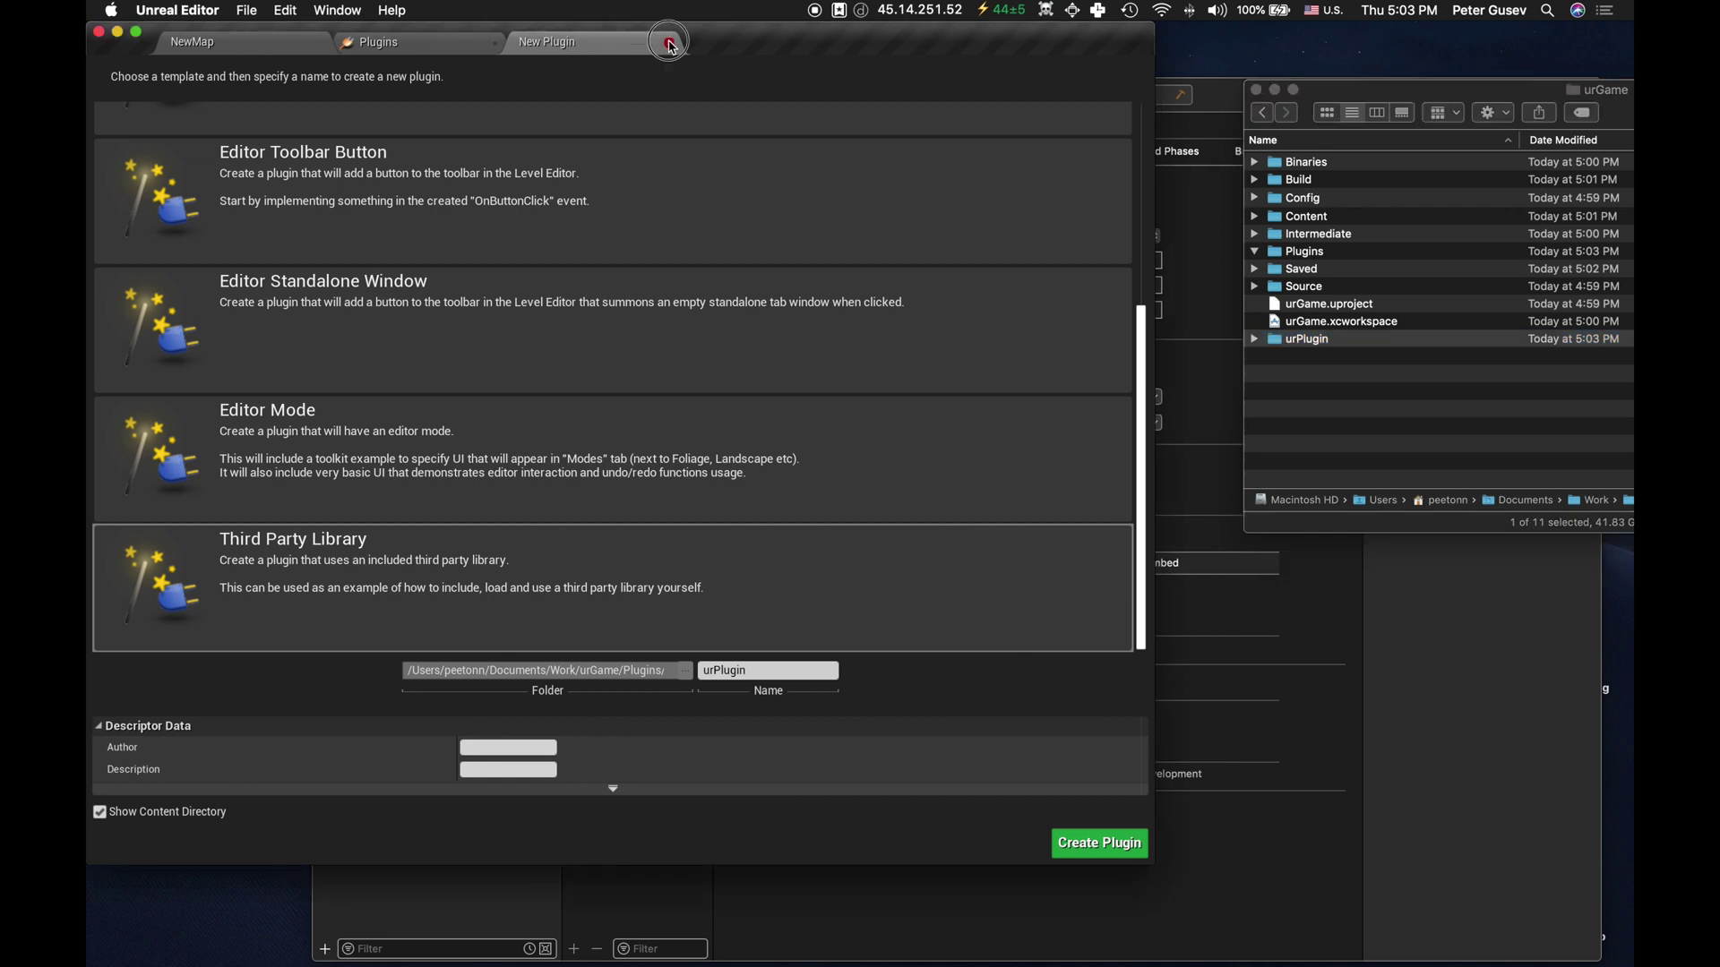
pyautogui.click(669, 44)
pyautogui.click(494, 43)
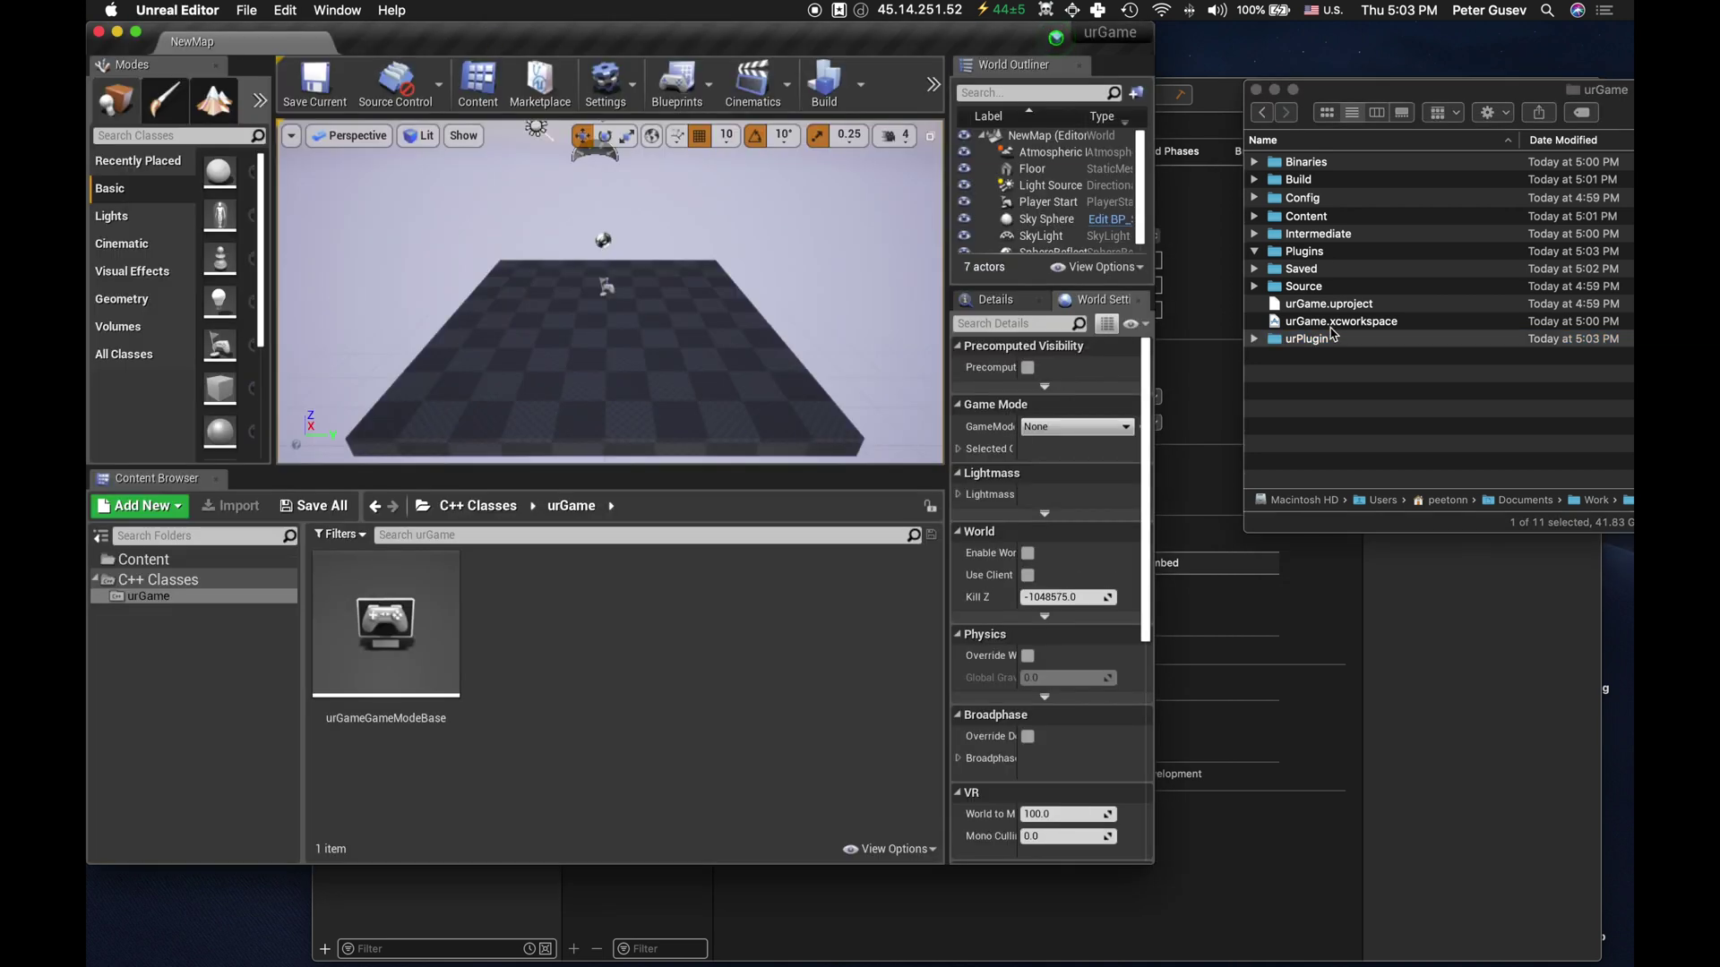
# - Drag the root-level urPlugin folder into urGame's Plugins folder
pyautogui.moveTo(1298, 348); pyautogui.dragTo(1291, 258)
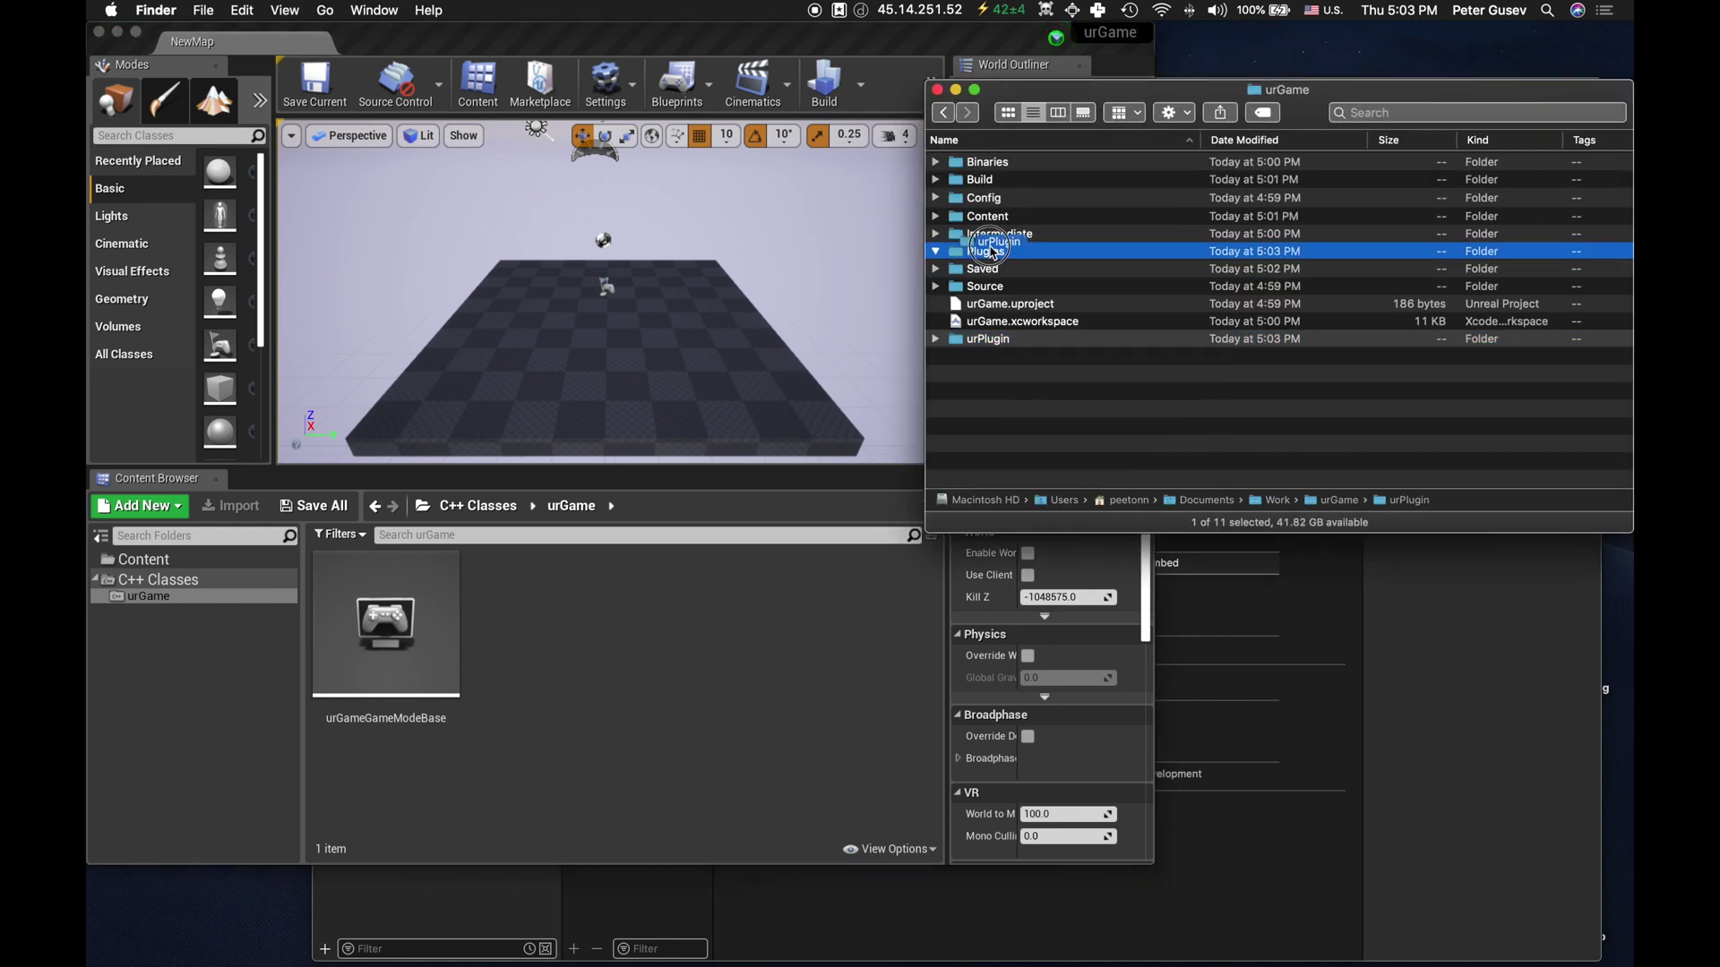
pyautogui.moveTo(1292, 258); pyautogui.dragTo(1045, 373)
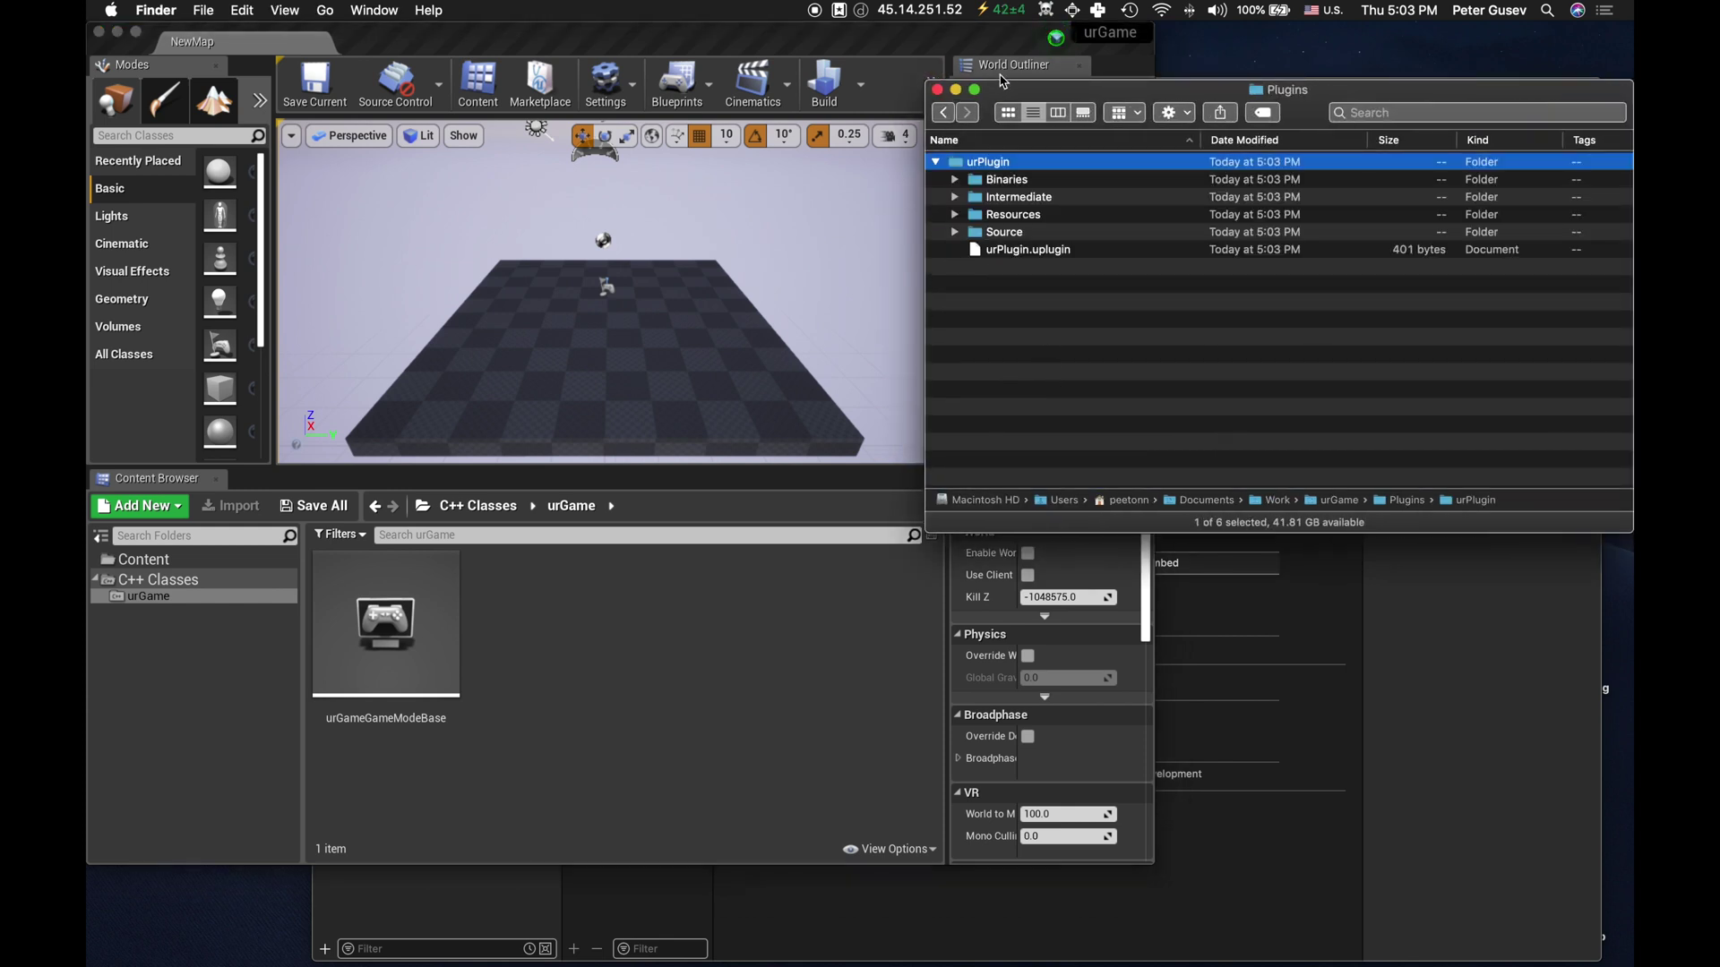
pyautogui.moveTo(982, 91); pyautogui.dragTo(1231, 95)
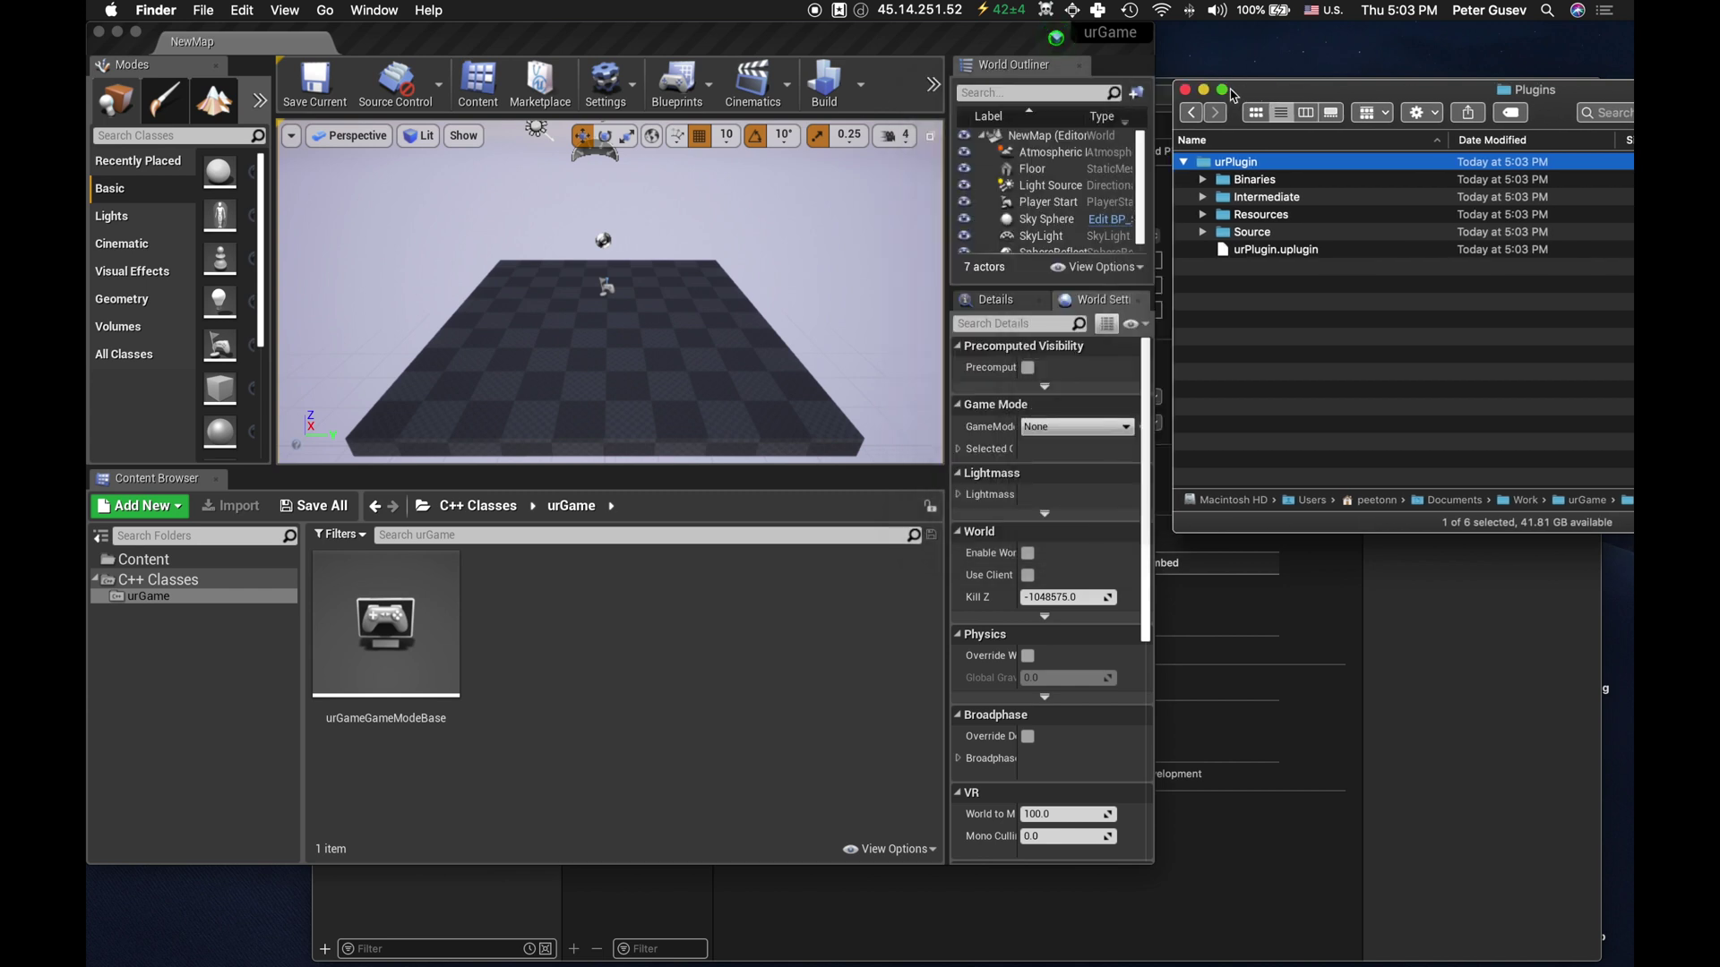
pyautogui.click(706, 48)
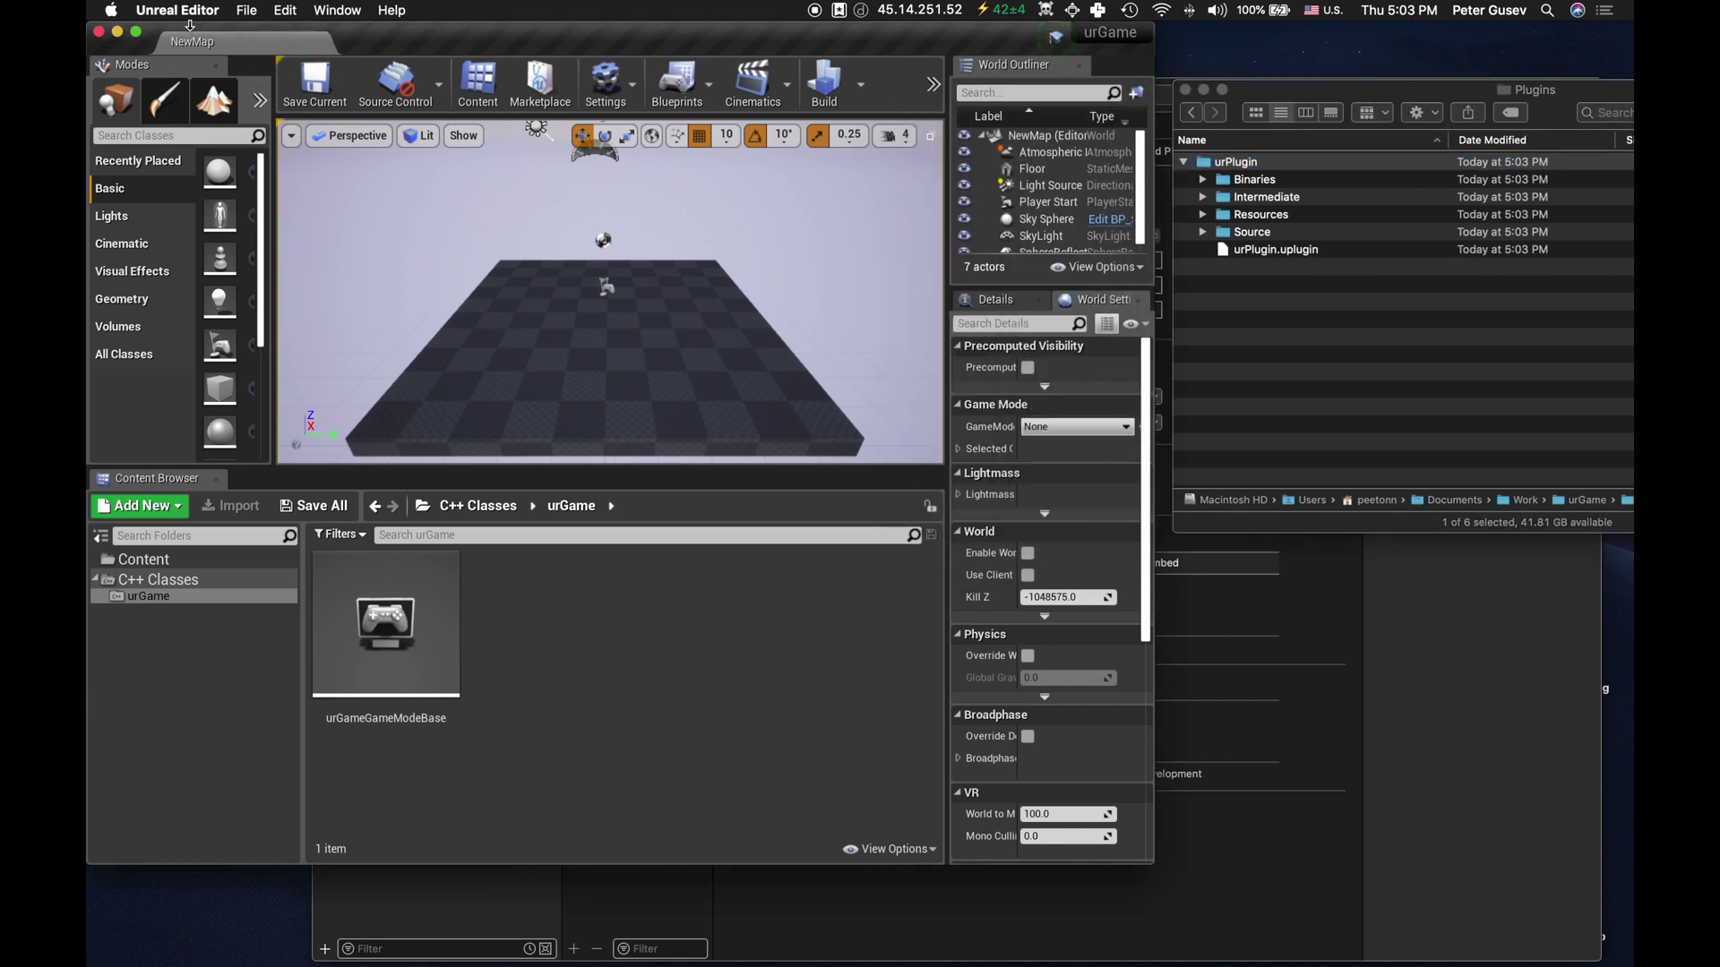
# - Regenerate the Xcode project files from the editor's File menu
pyautogui.click(246, 12)
pyautogui.moveTo(294, 282)
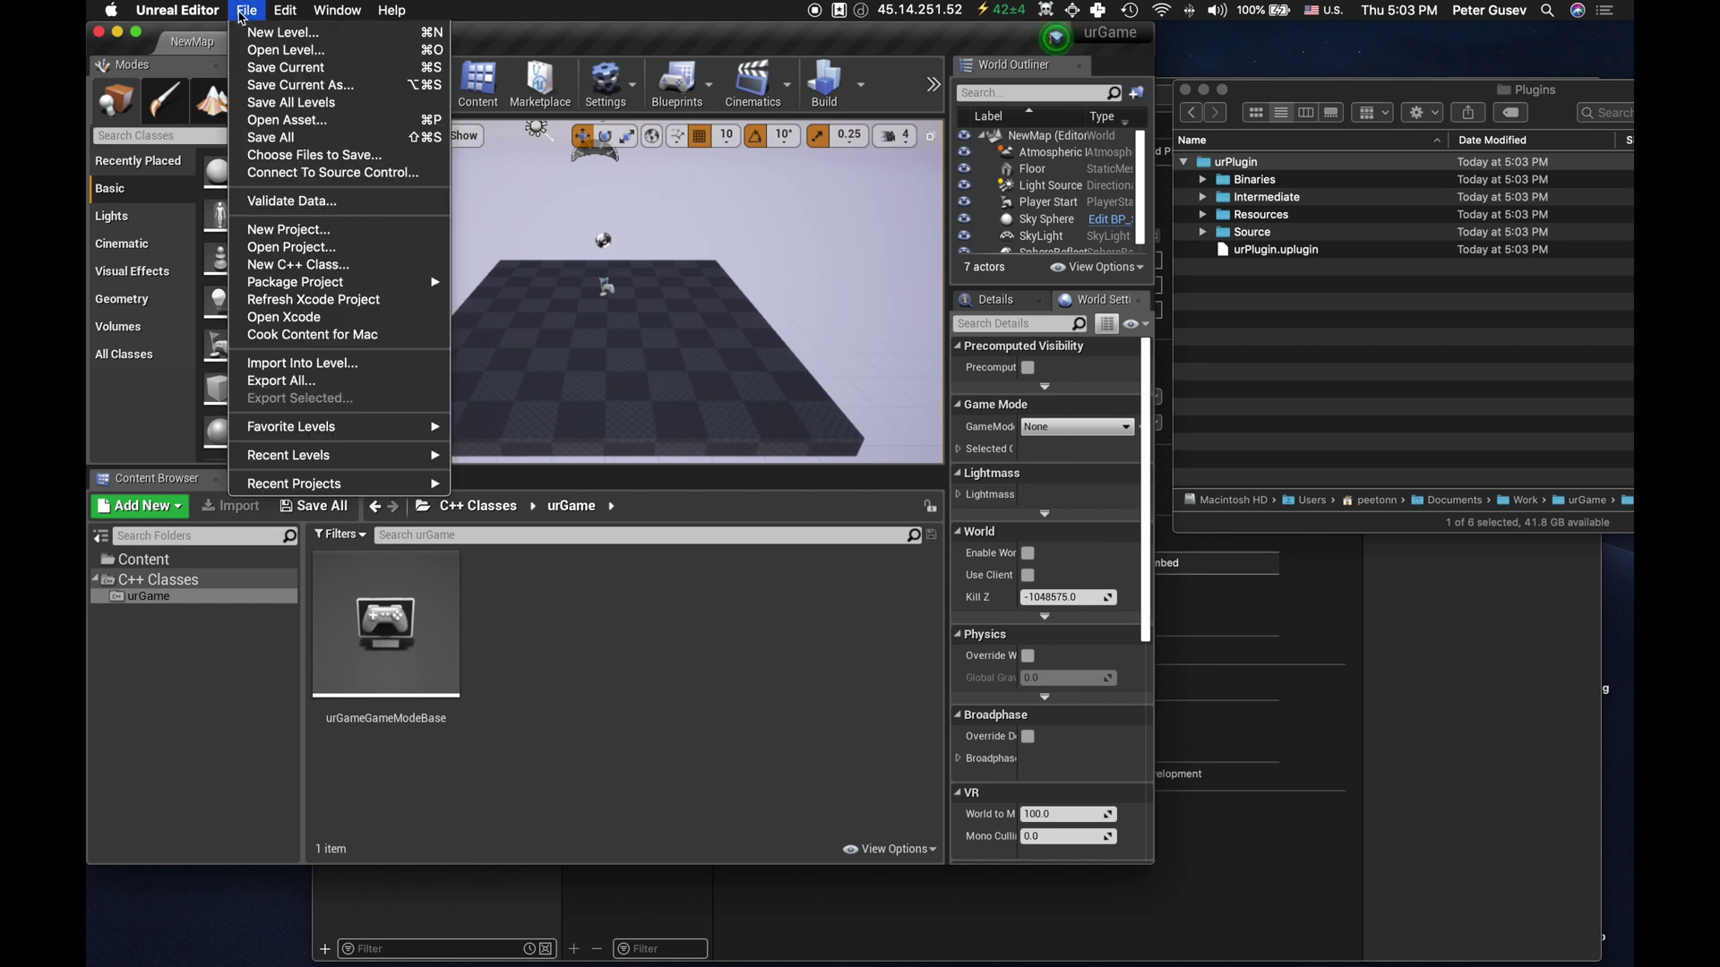
pyautogui.click(318, 301)
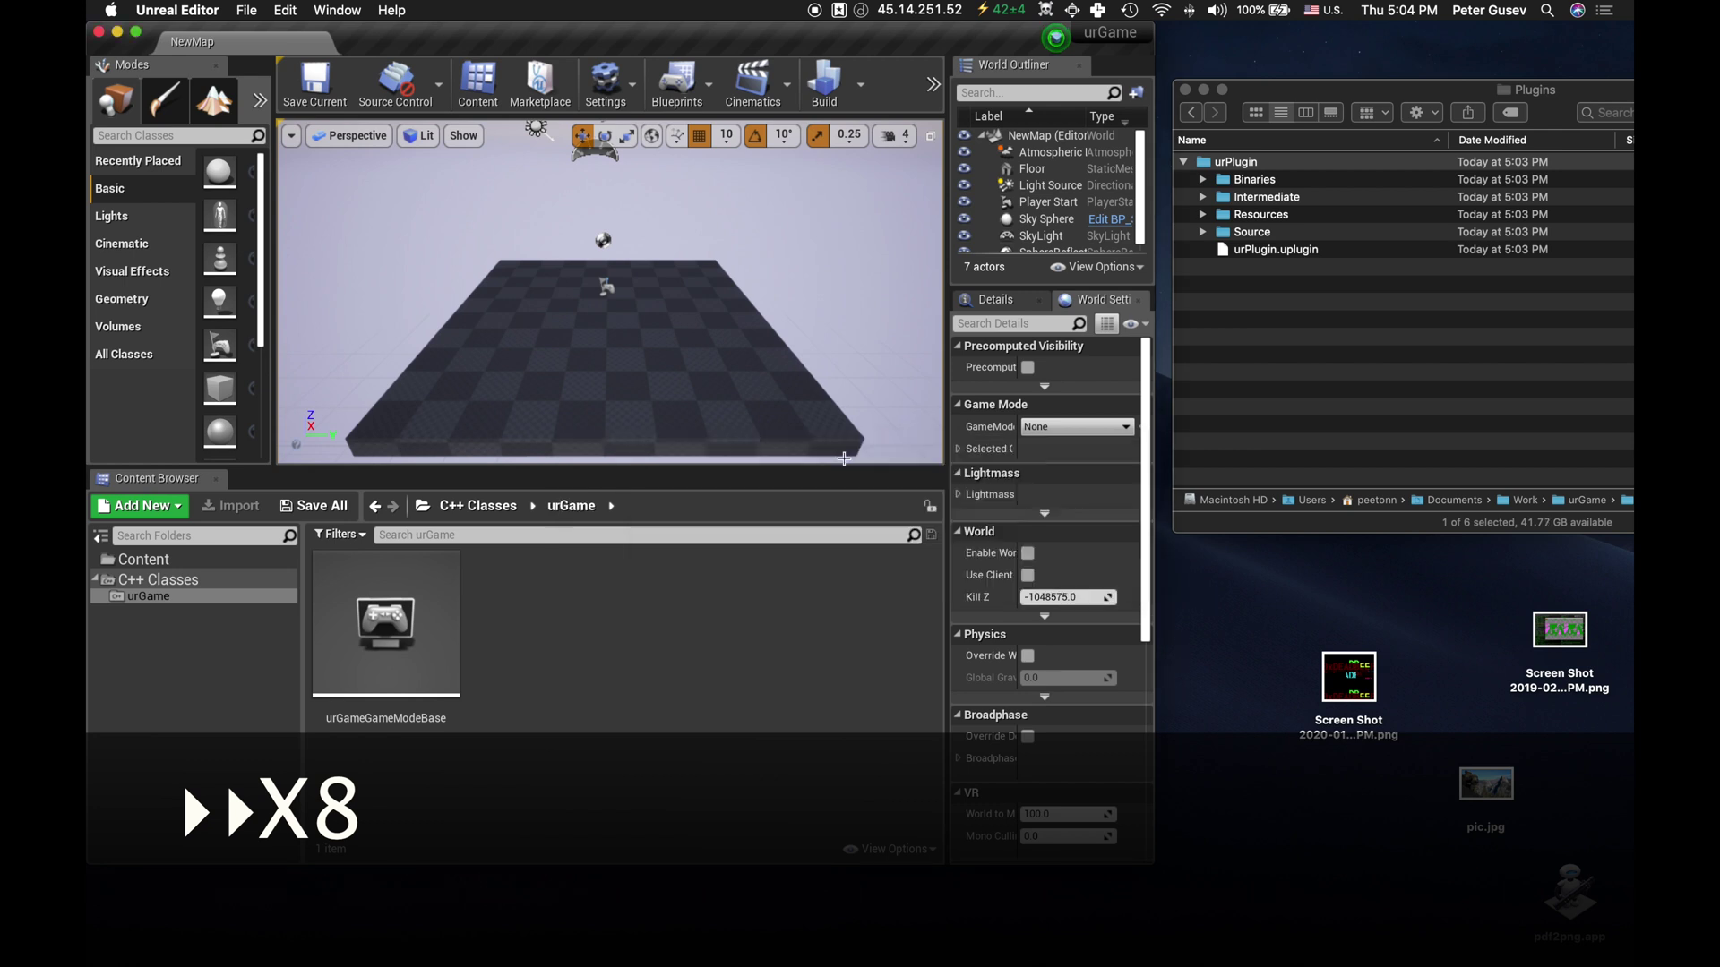
pyautogui.click(1428, 360)
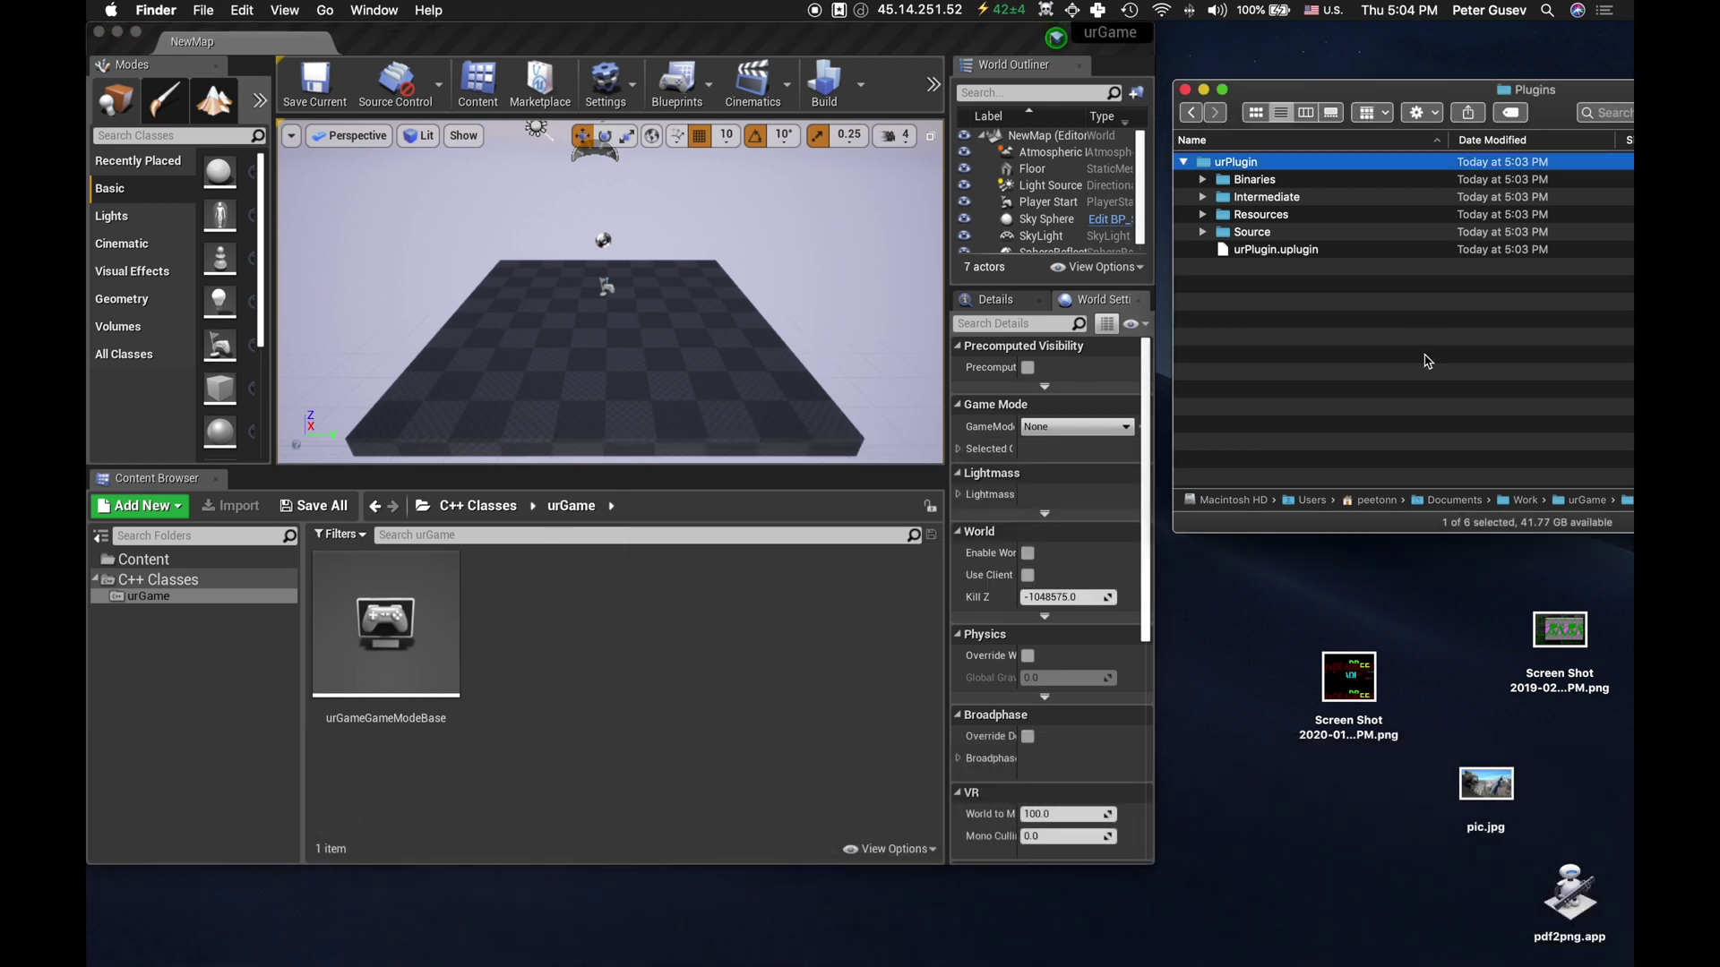
# - Open urGame.xcworkspace in Xcode from the parent urGame folder
pyautogui.press('super+Up')
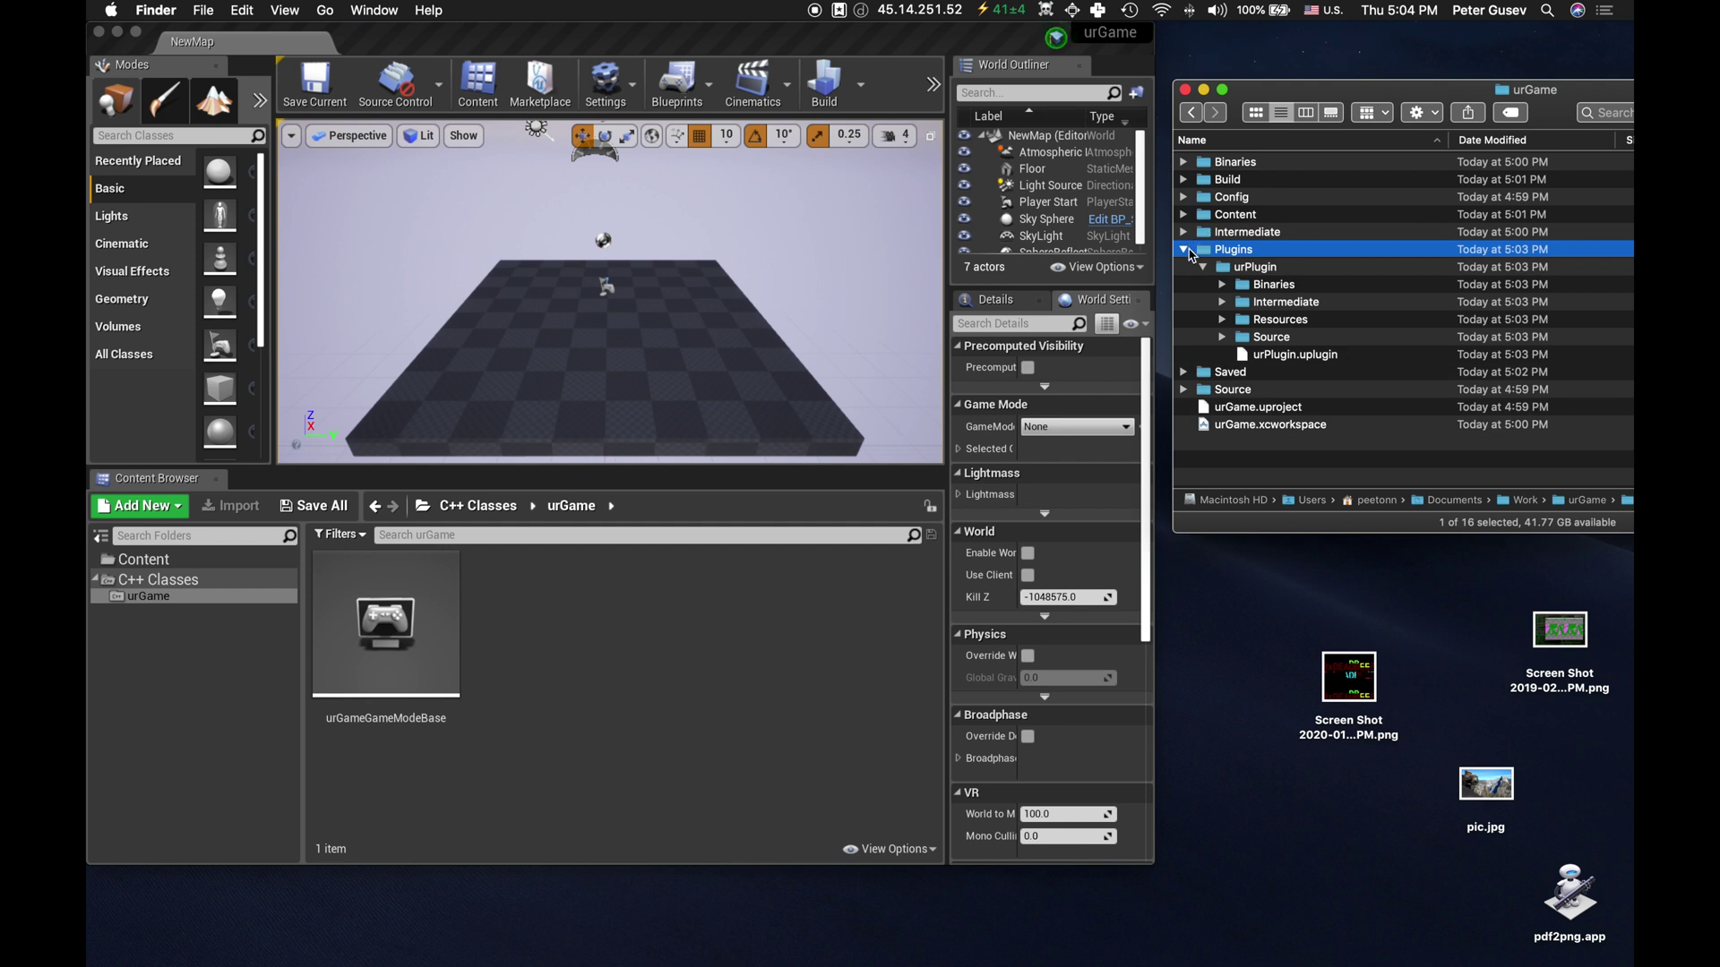
pyautogui.click(1189, 253)
pyautogui.click(1226, 322)
pyautogui.doubleClick(1226, 323)
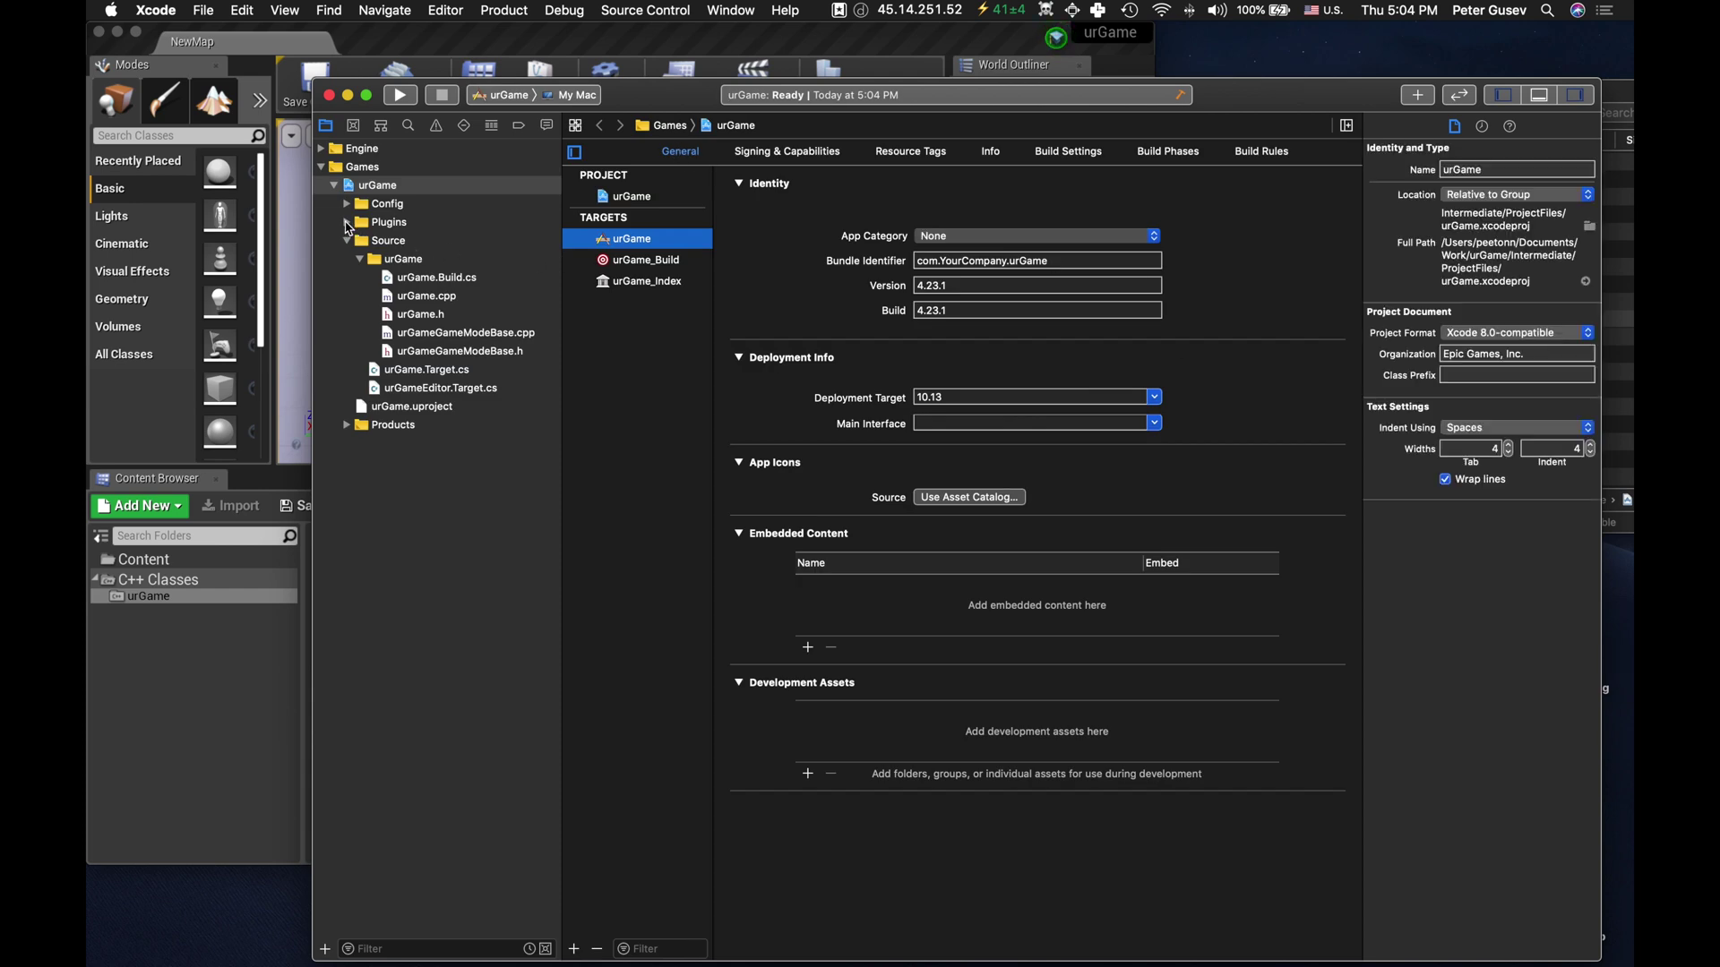
# - Expand Plugins > urPlugin > Source > ThirdParty > urPluginLibrary in the Xcode navigator
pyautogui.click(345, 221)
pyautogui.click(385, 222)
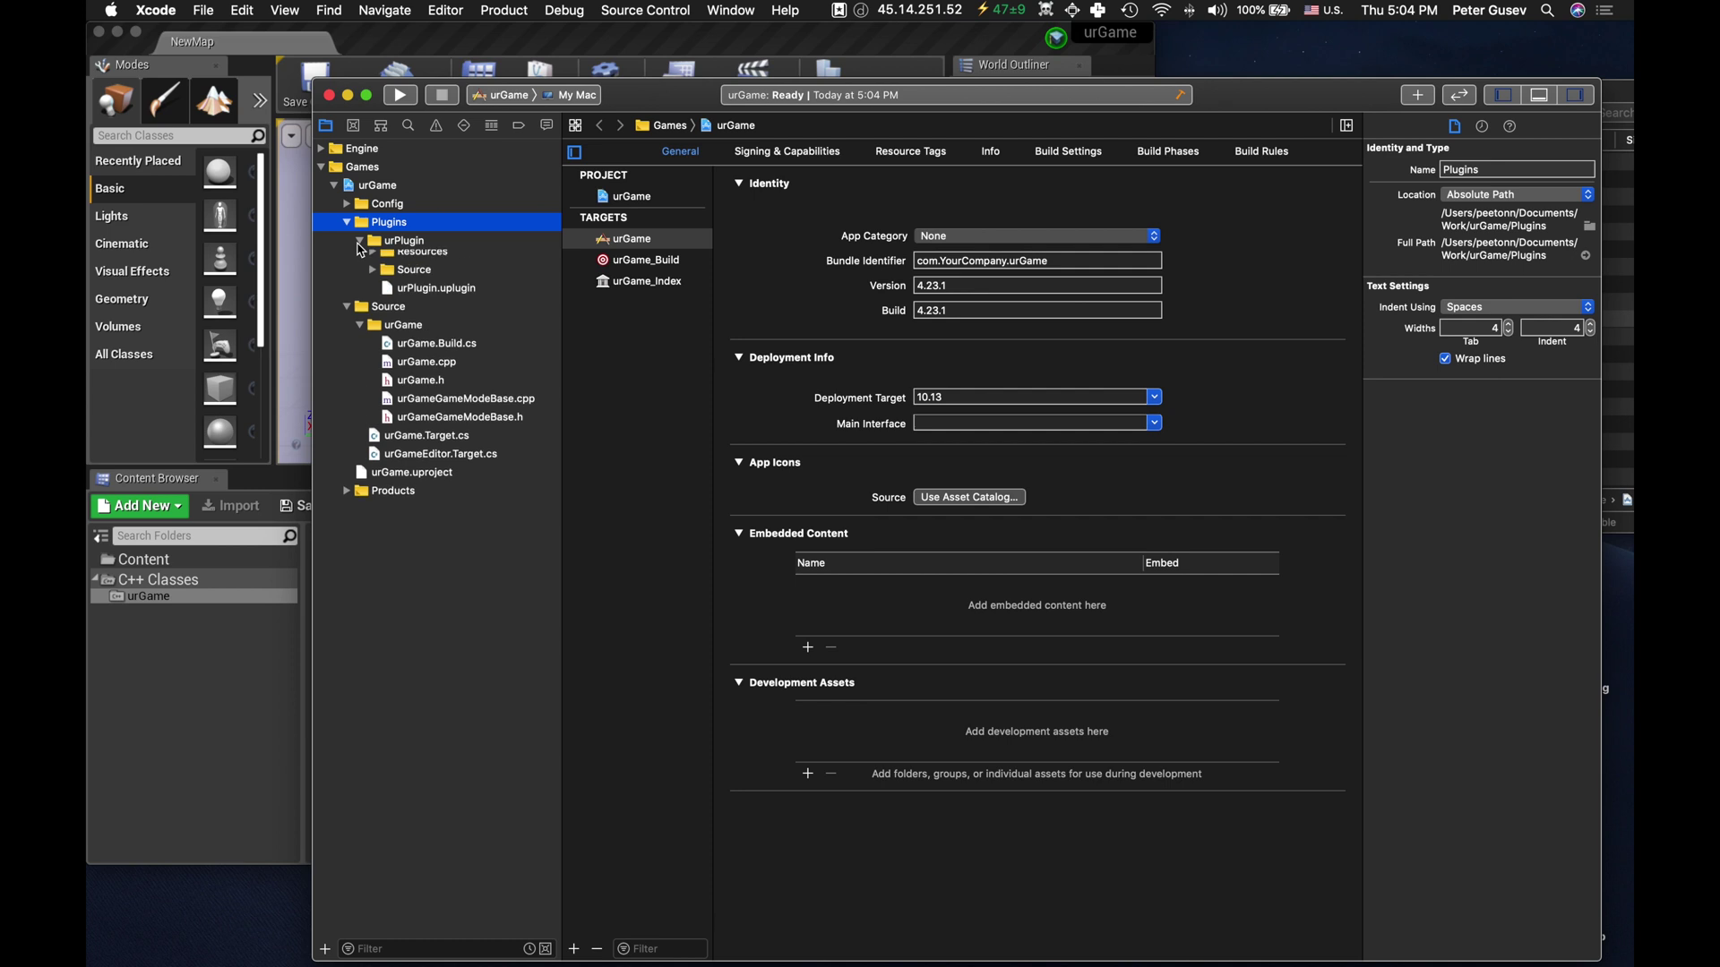
pyautogui.click(376, 276)
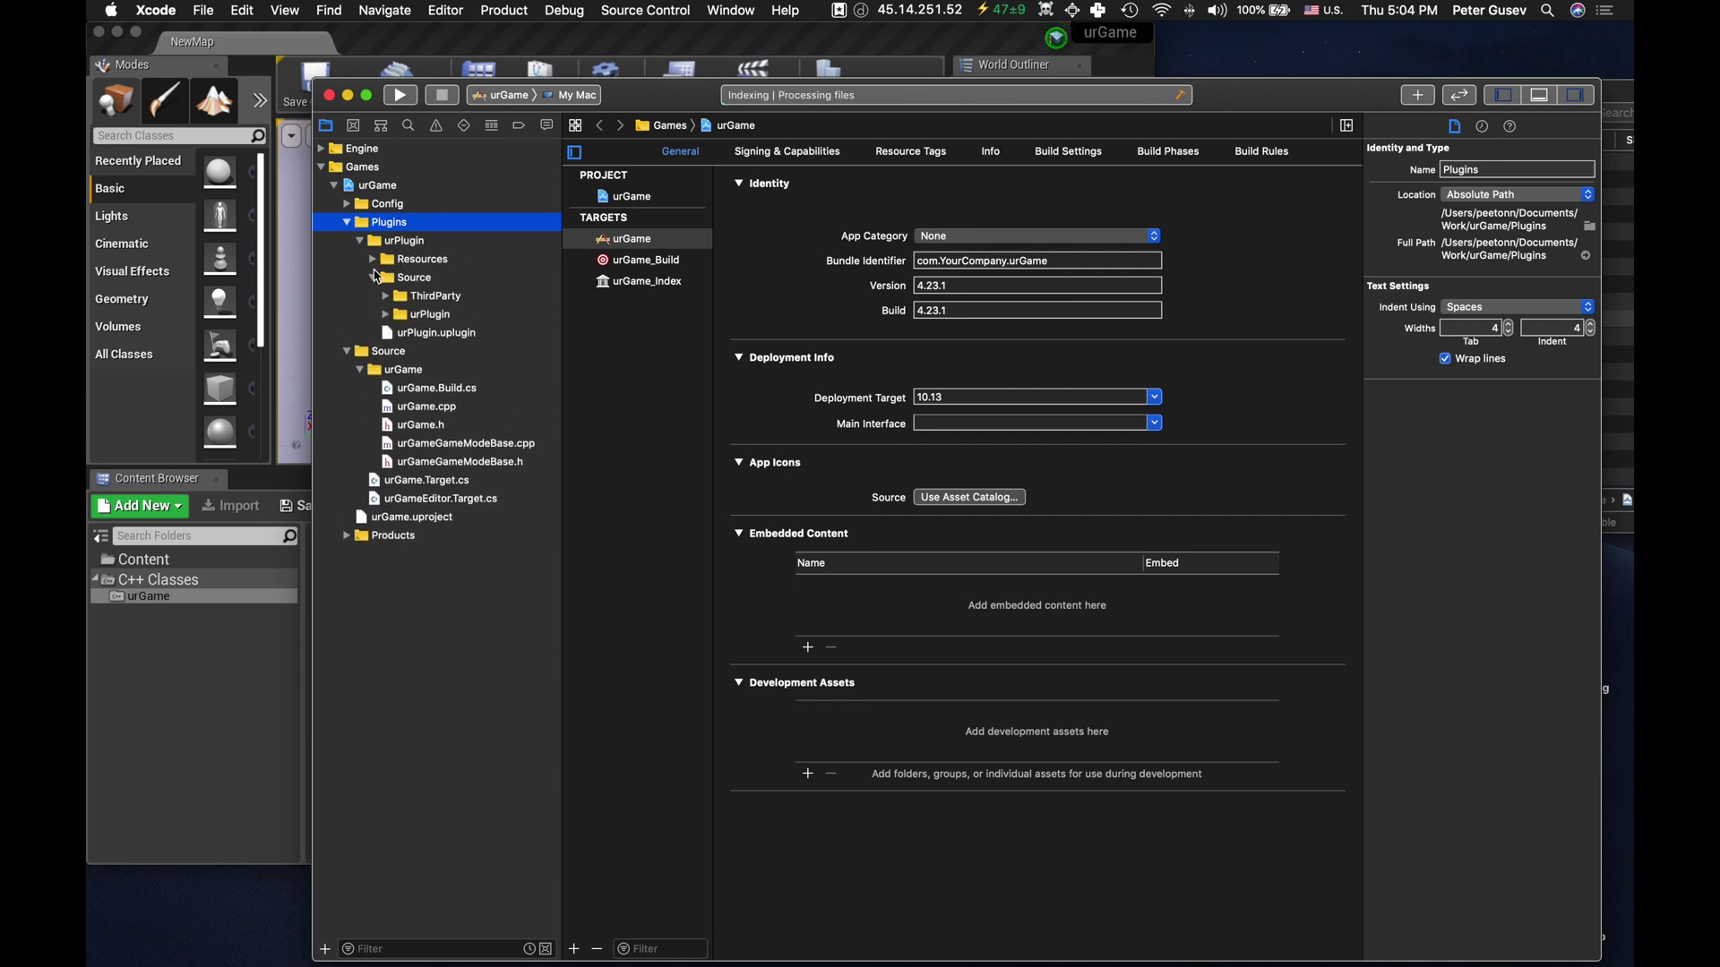
pyautogui.click(401, 299)
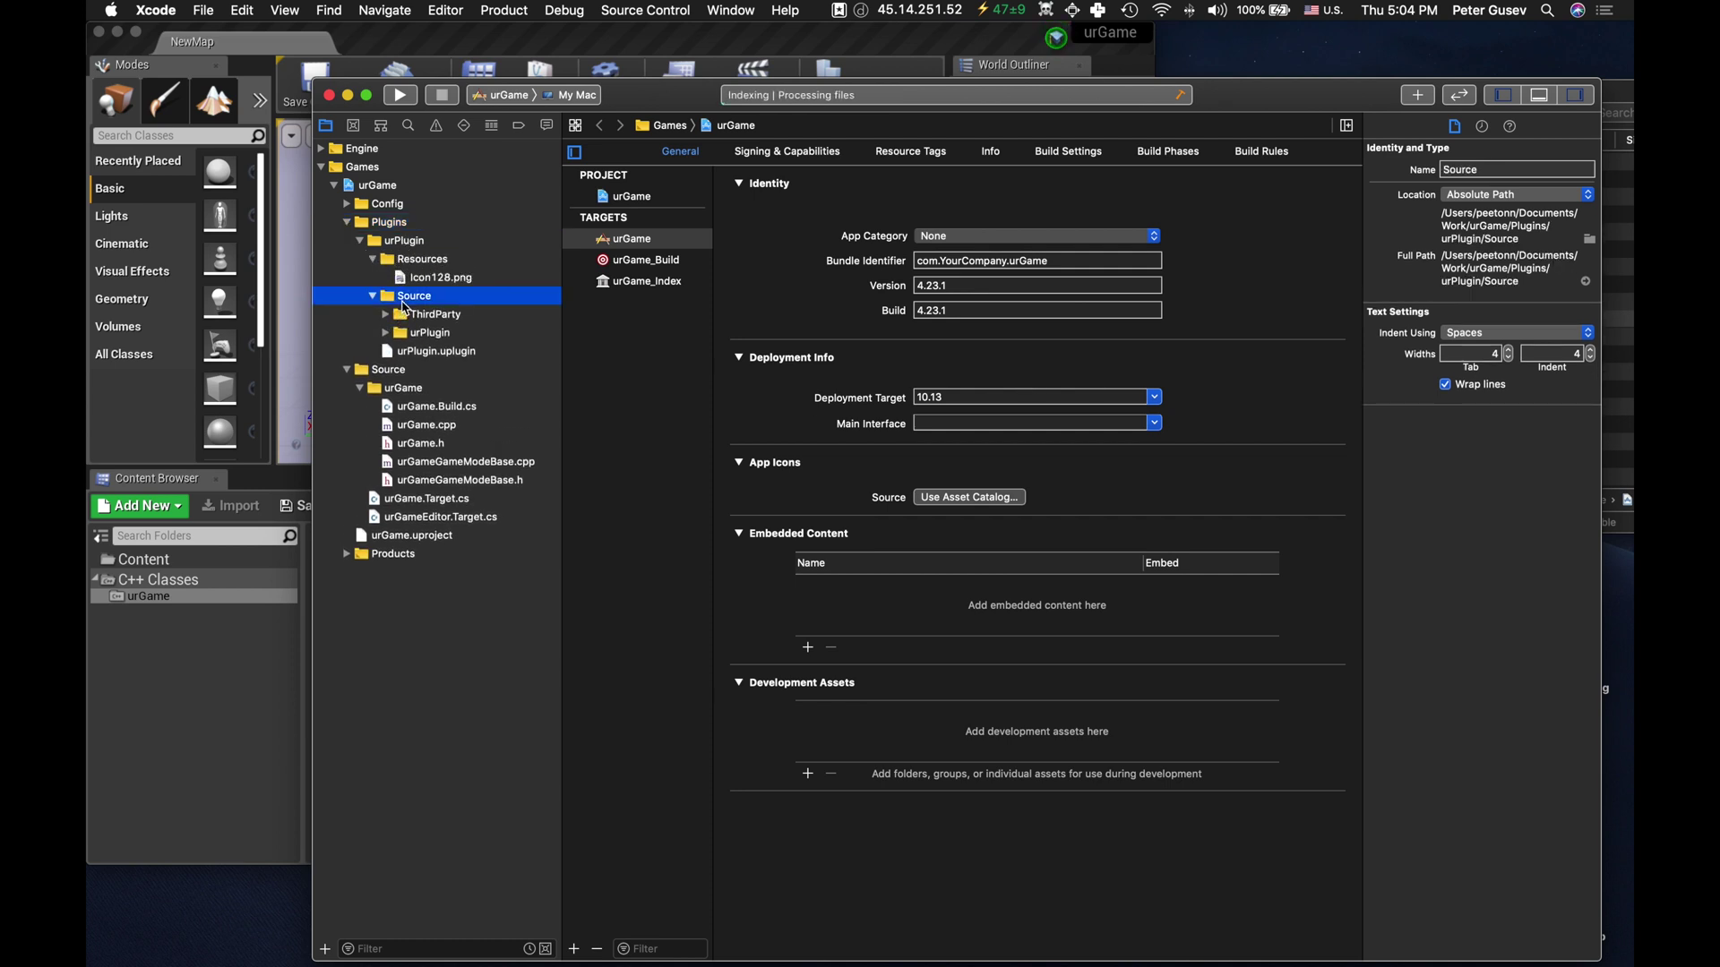
pyautogui.click(406, 335)
pyautogui.click(387, 334)
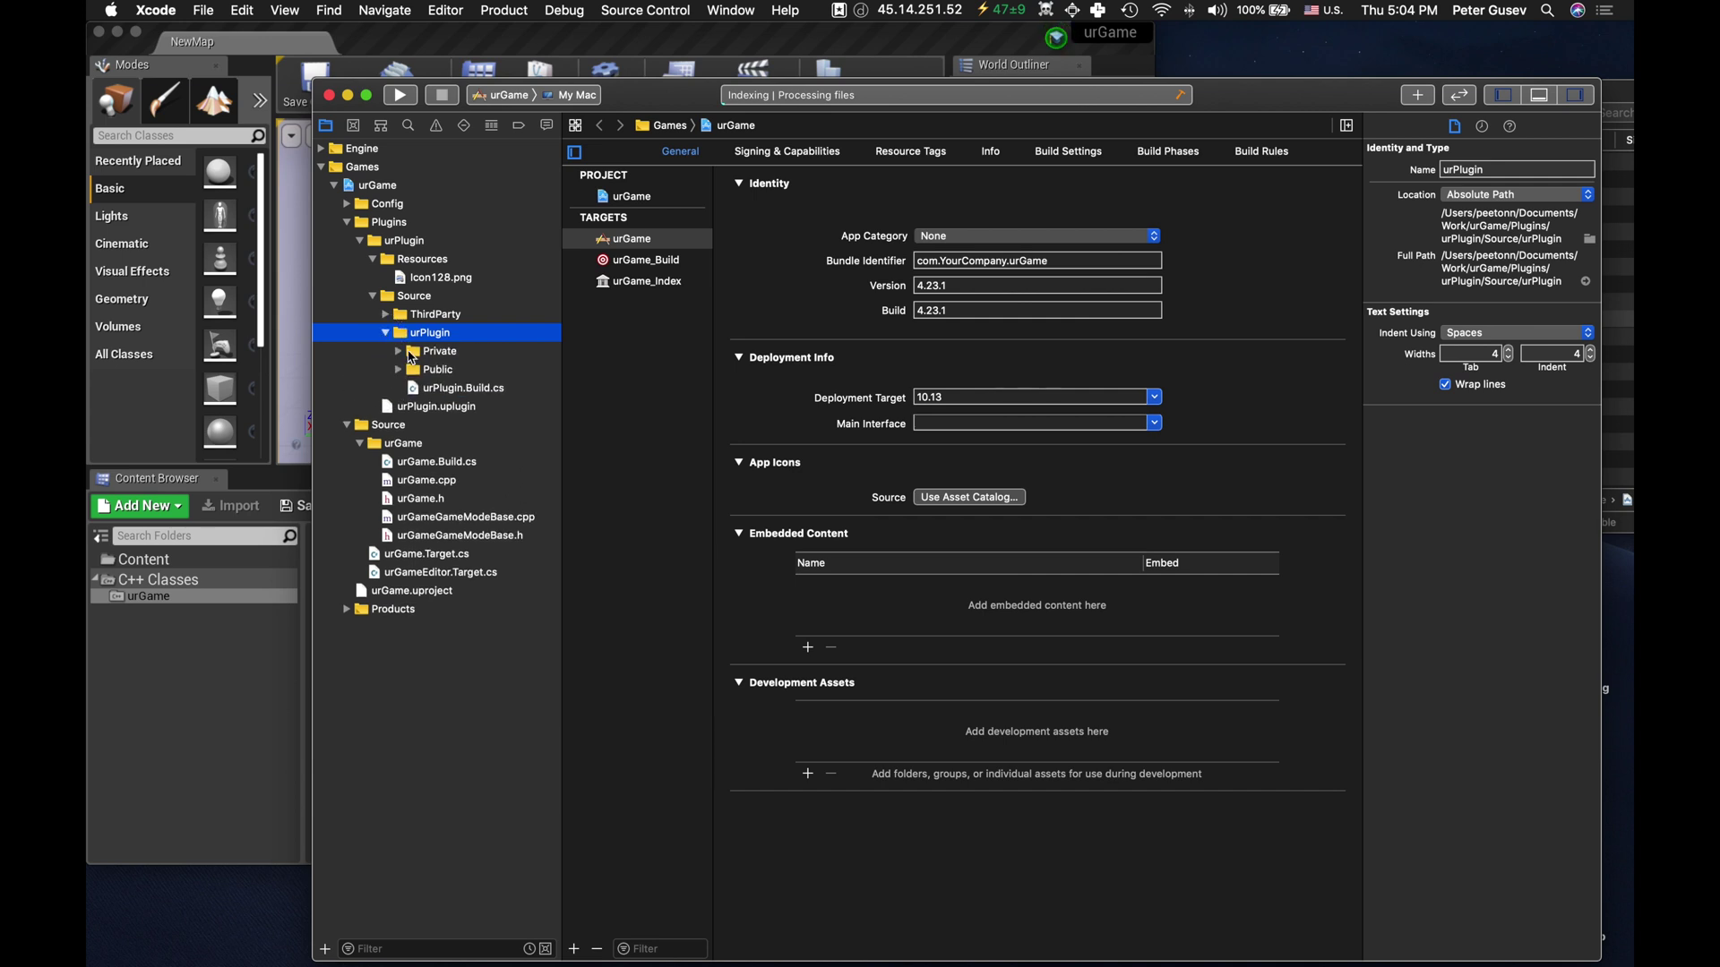
pyautogui.click(397, 351)
pyautogui.click(398, 387)
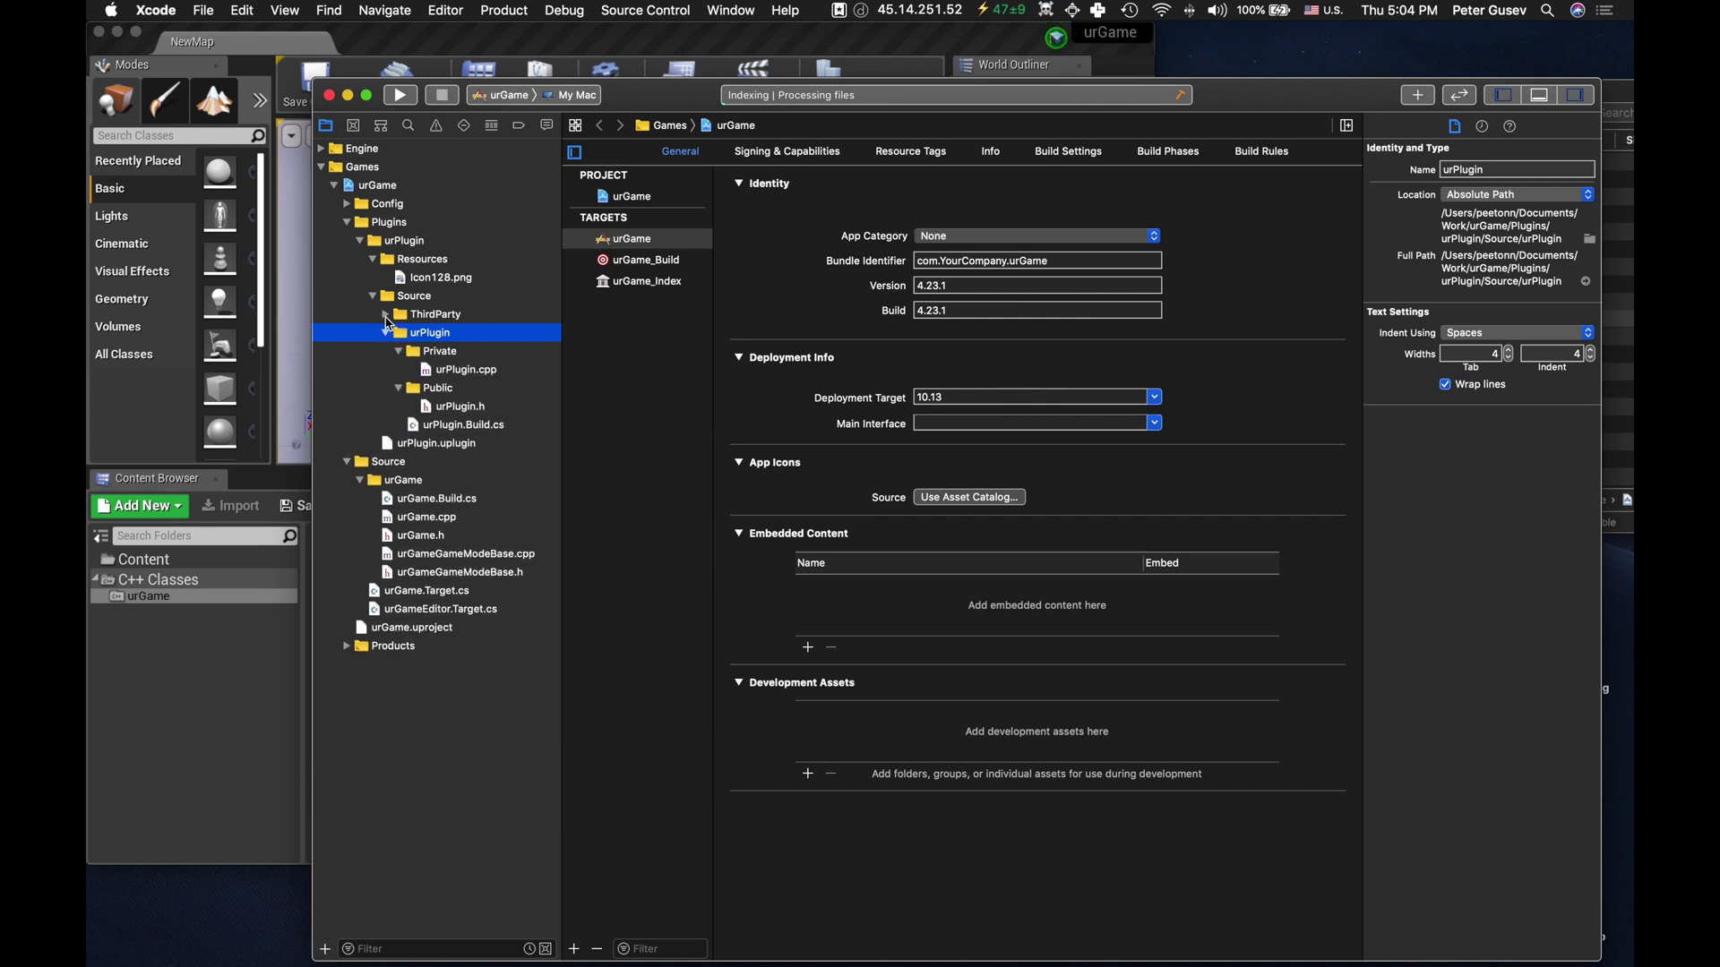
pyautogui.click(416, 314)
pyautogui.click(384, 316)
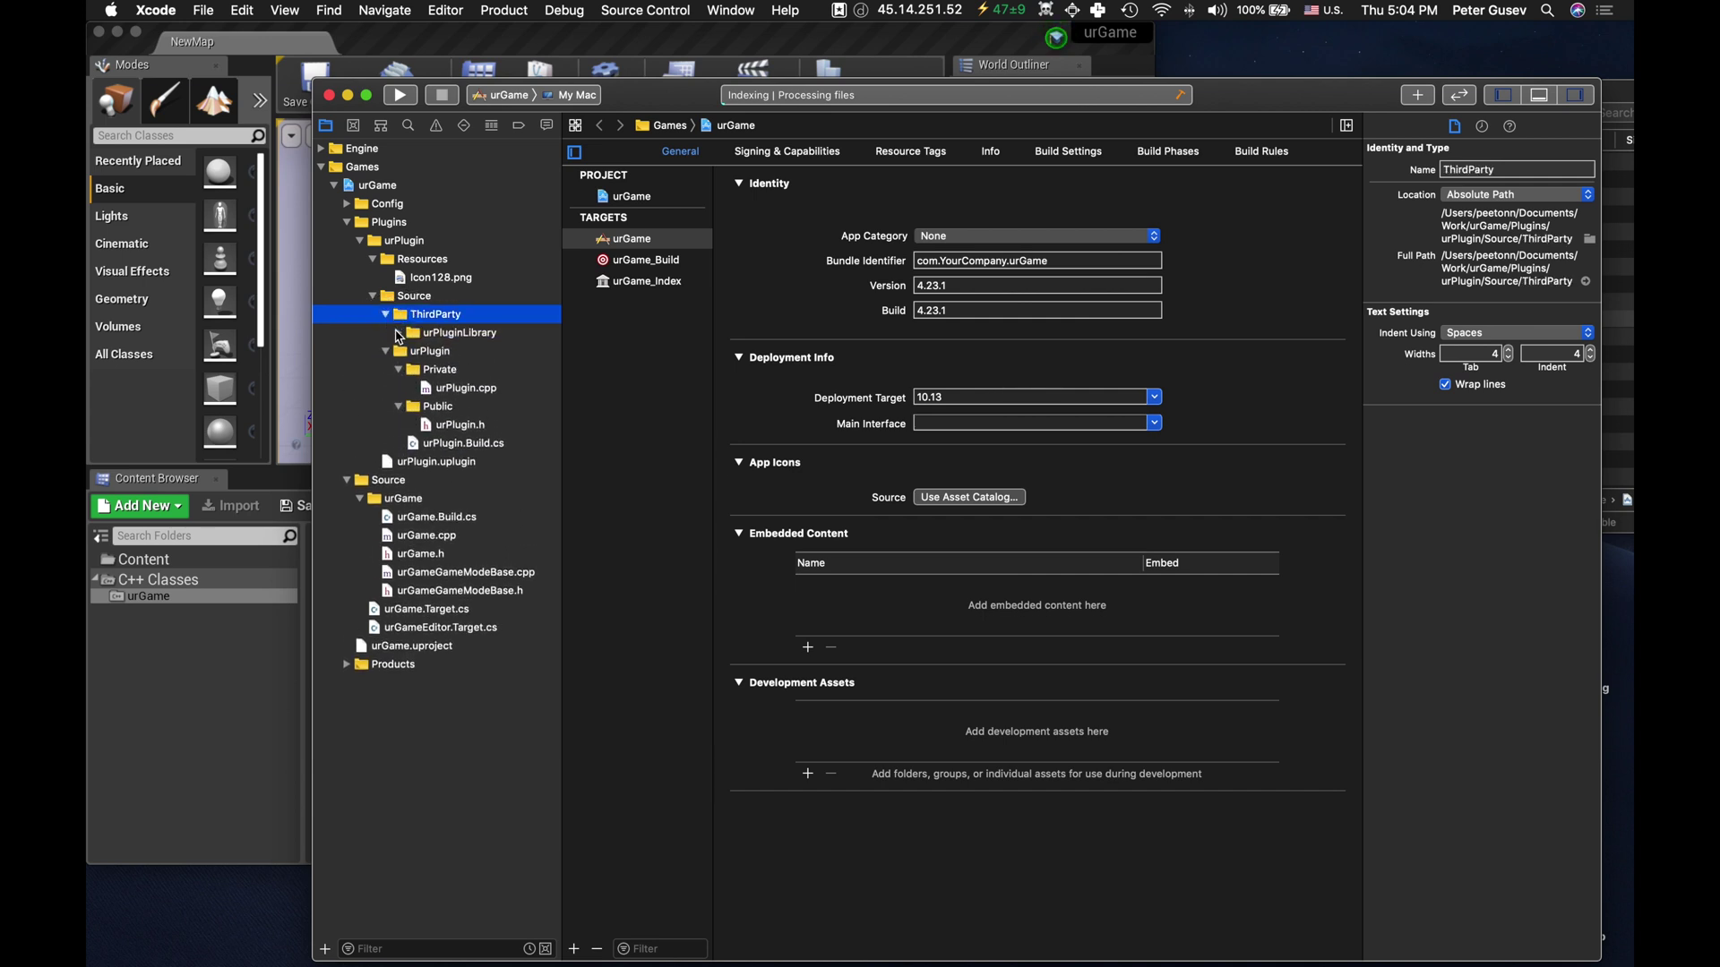
pyautogui.click(397, 331)
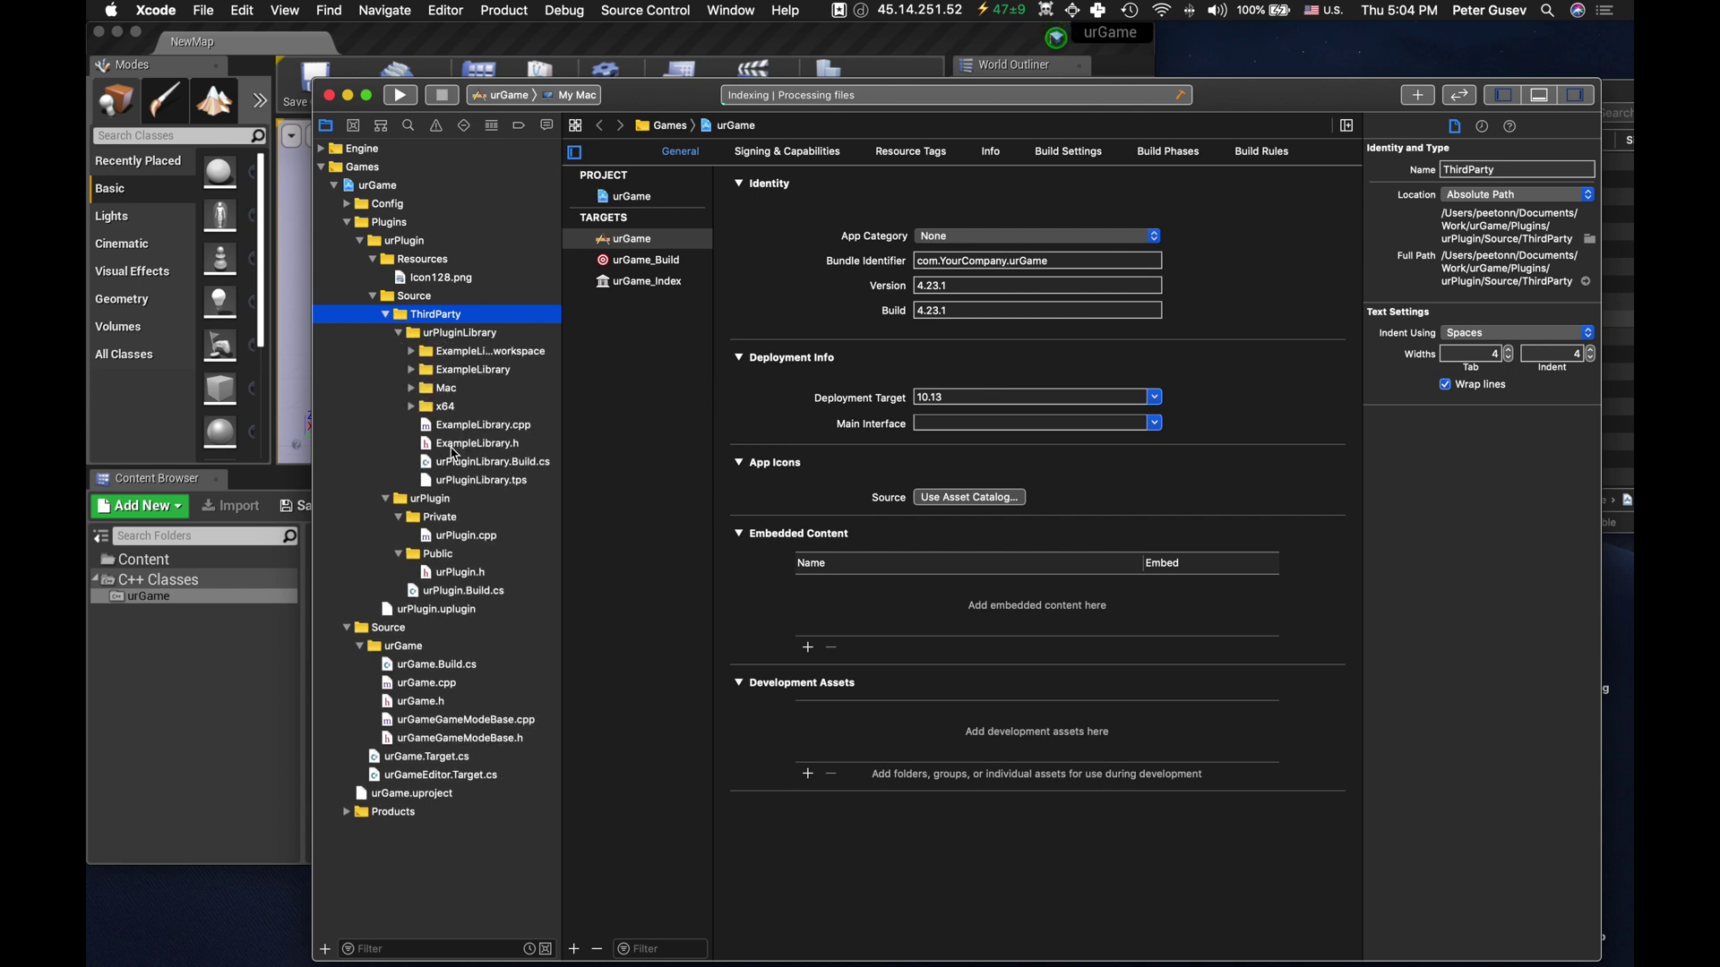
# - View ExampleLibrary.cpp and ExampleLibrary.h, then build urGame
pyautogui.click(487, 425)
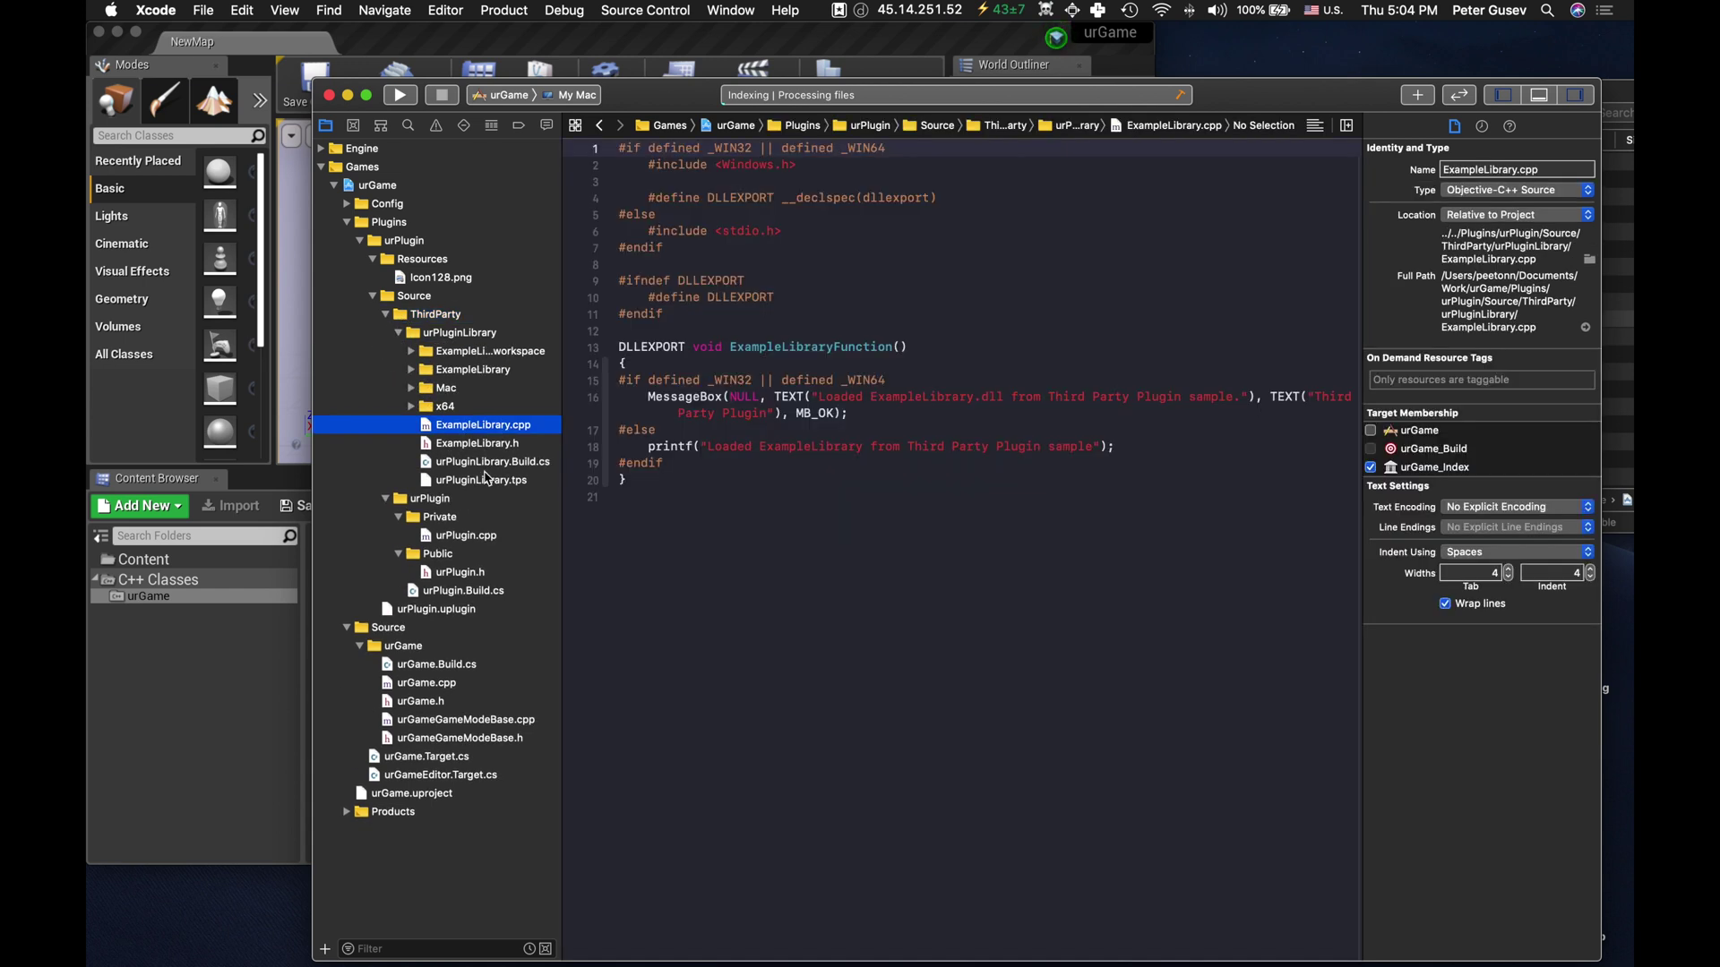
pyautogui.click(487, 444)
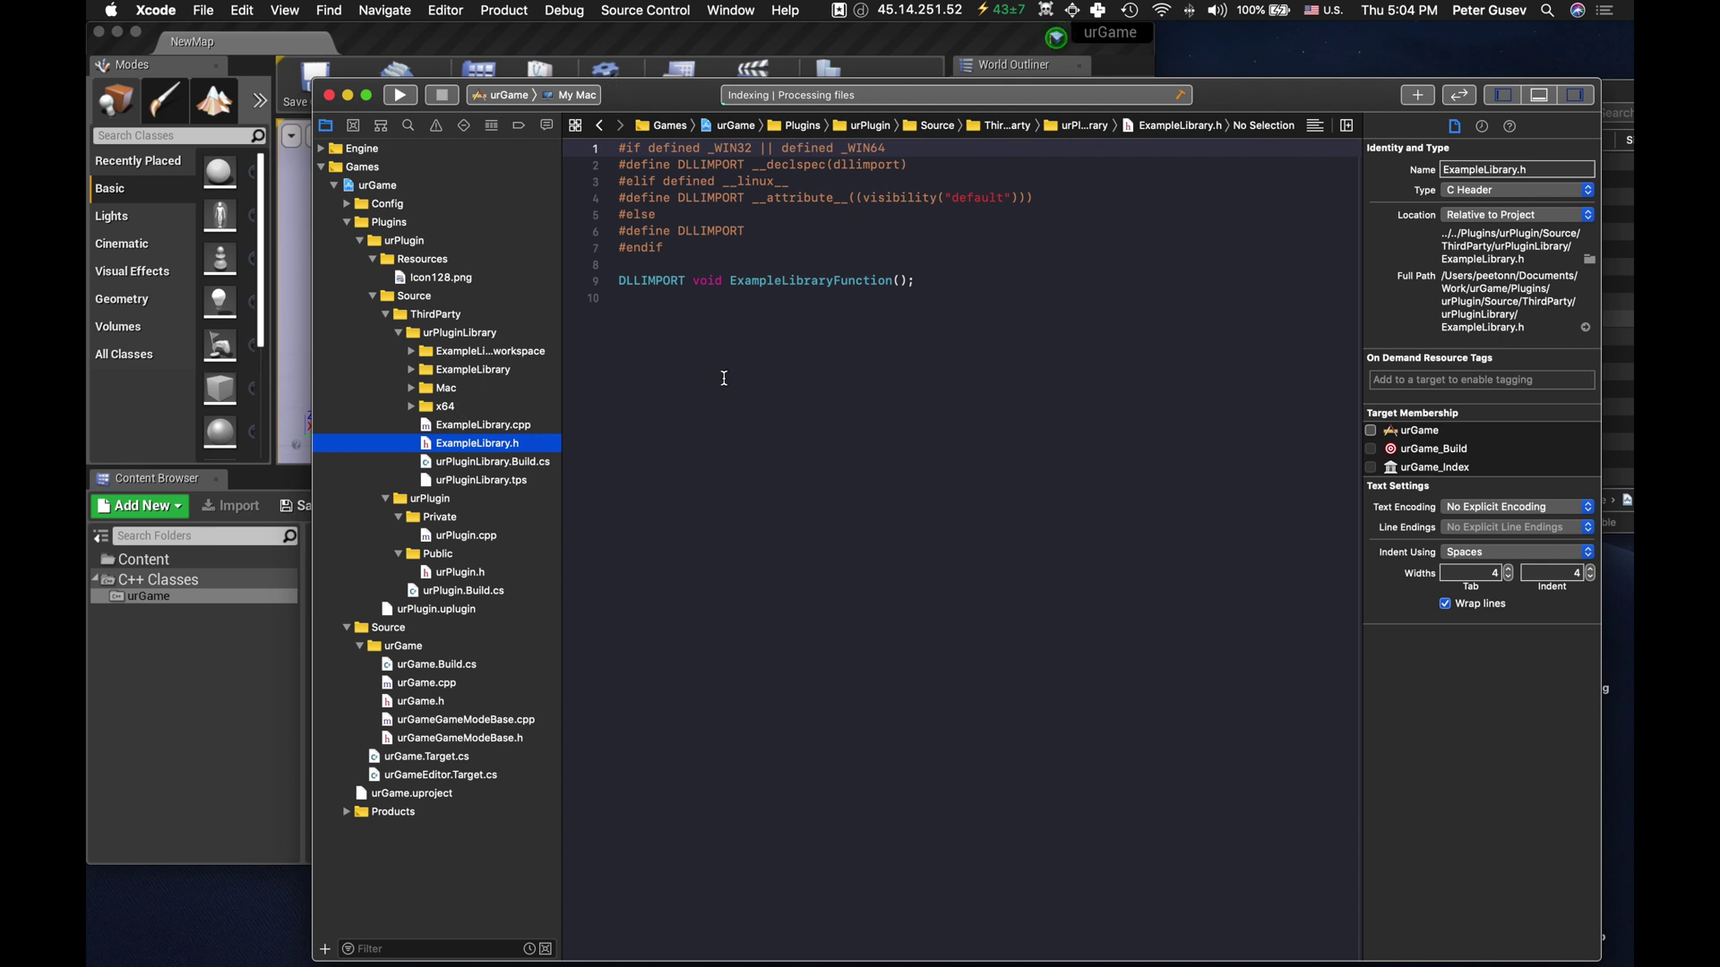
pyautogui.hotkey('ctrl', 'b')
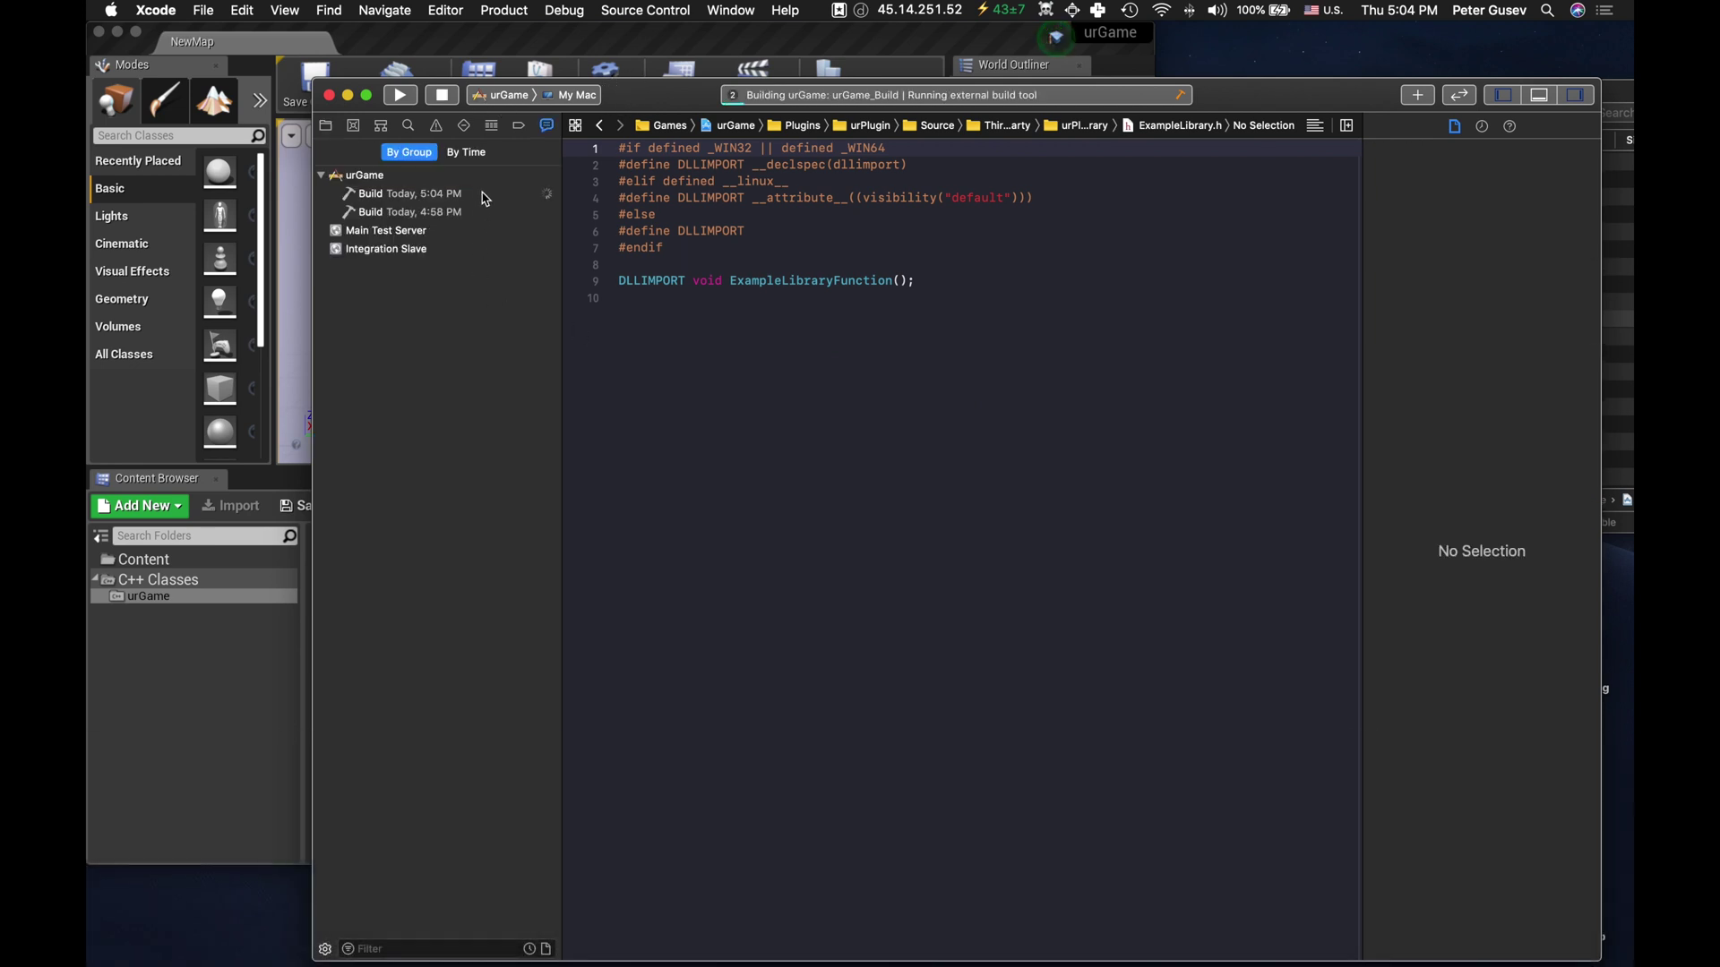
# - Comment out the redefined DLLIMPORT on line 6 of ExampleLibrary.h
pyautogui.click(481, 198)
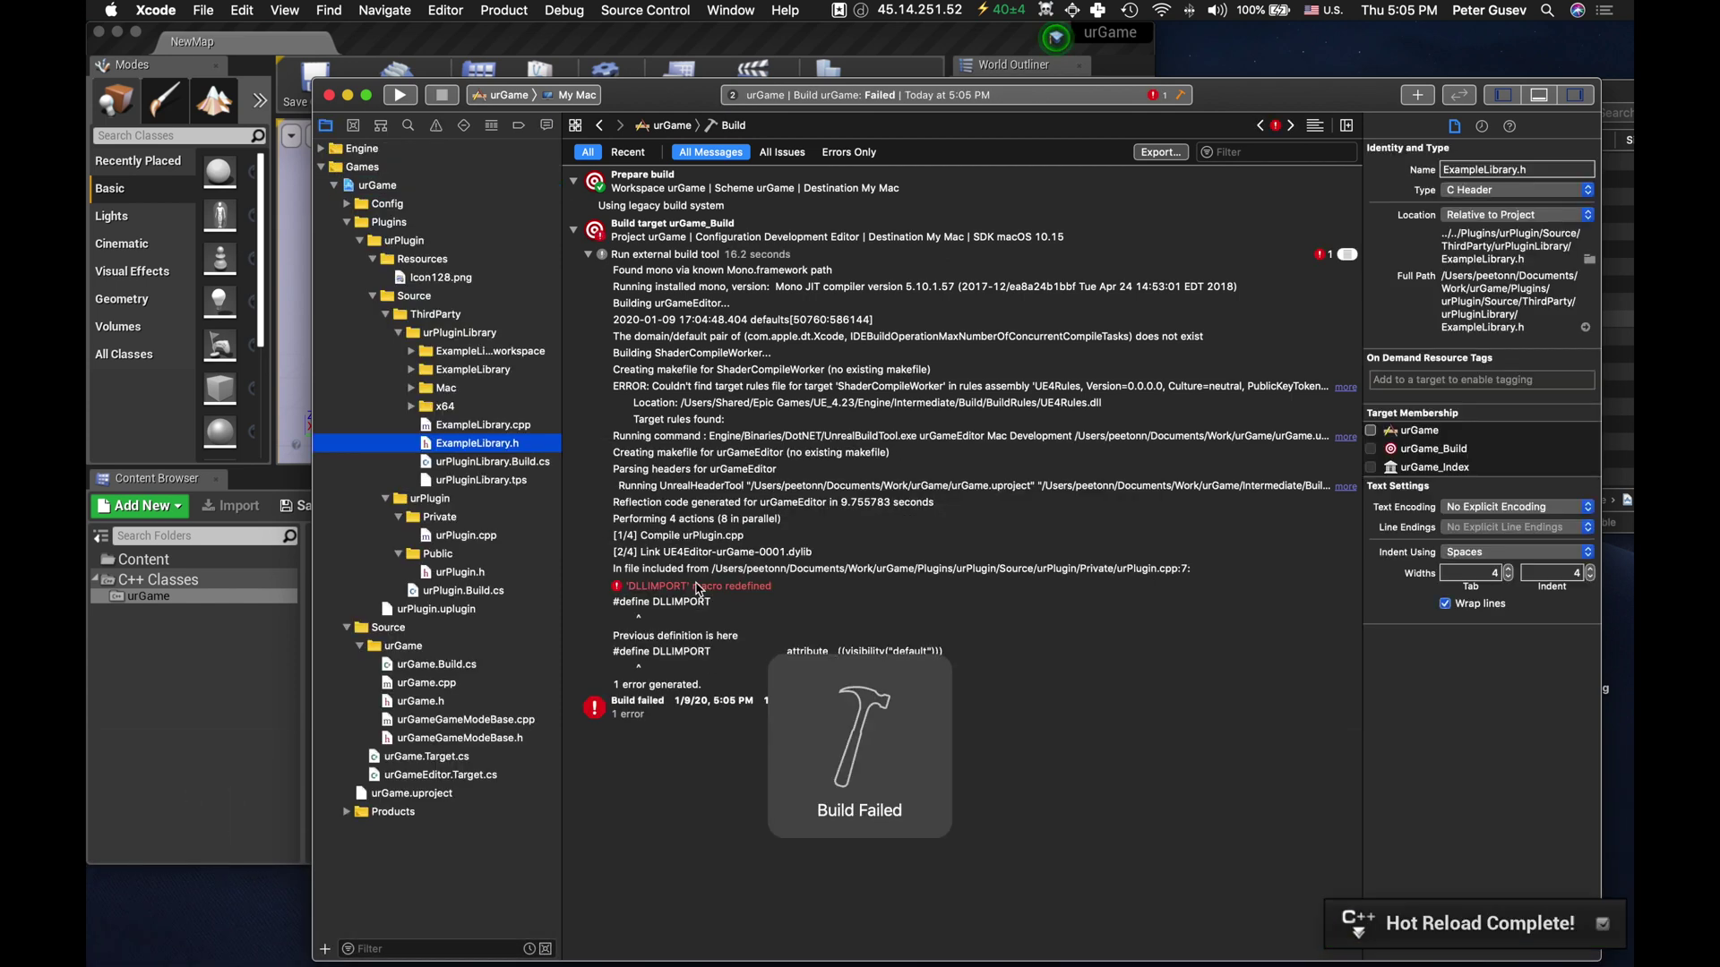
pyautogui.click(695, 593)
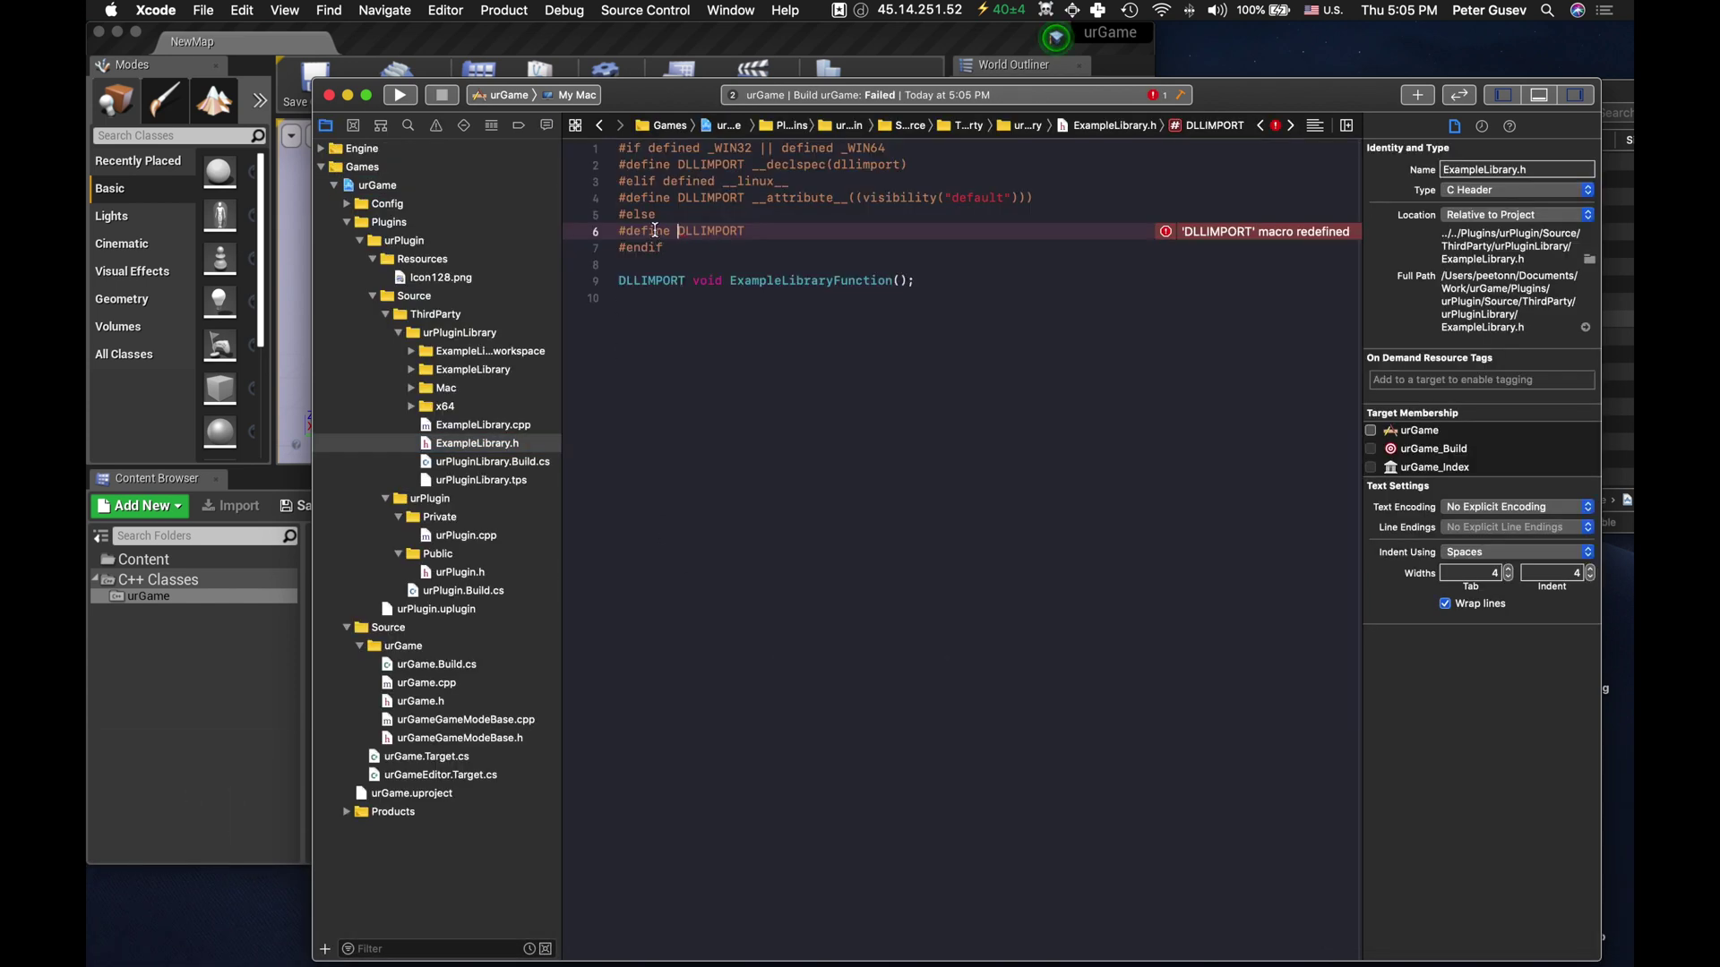
pyautogui.click(776, 230)
pyautogui.press('super+slash')
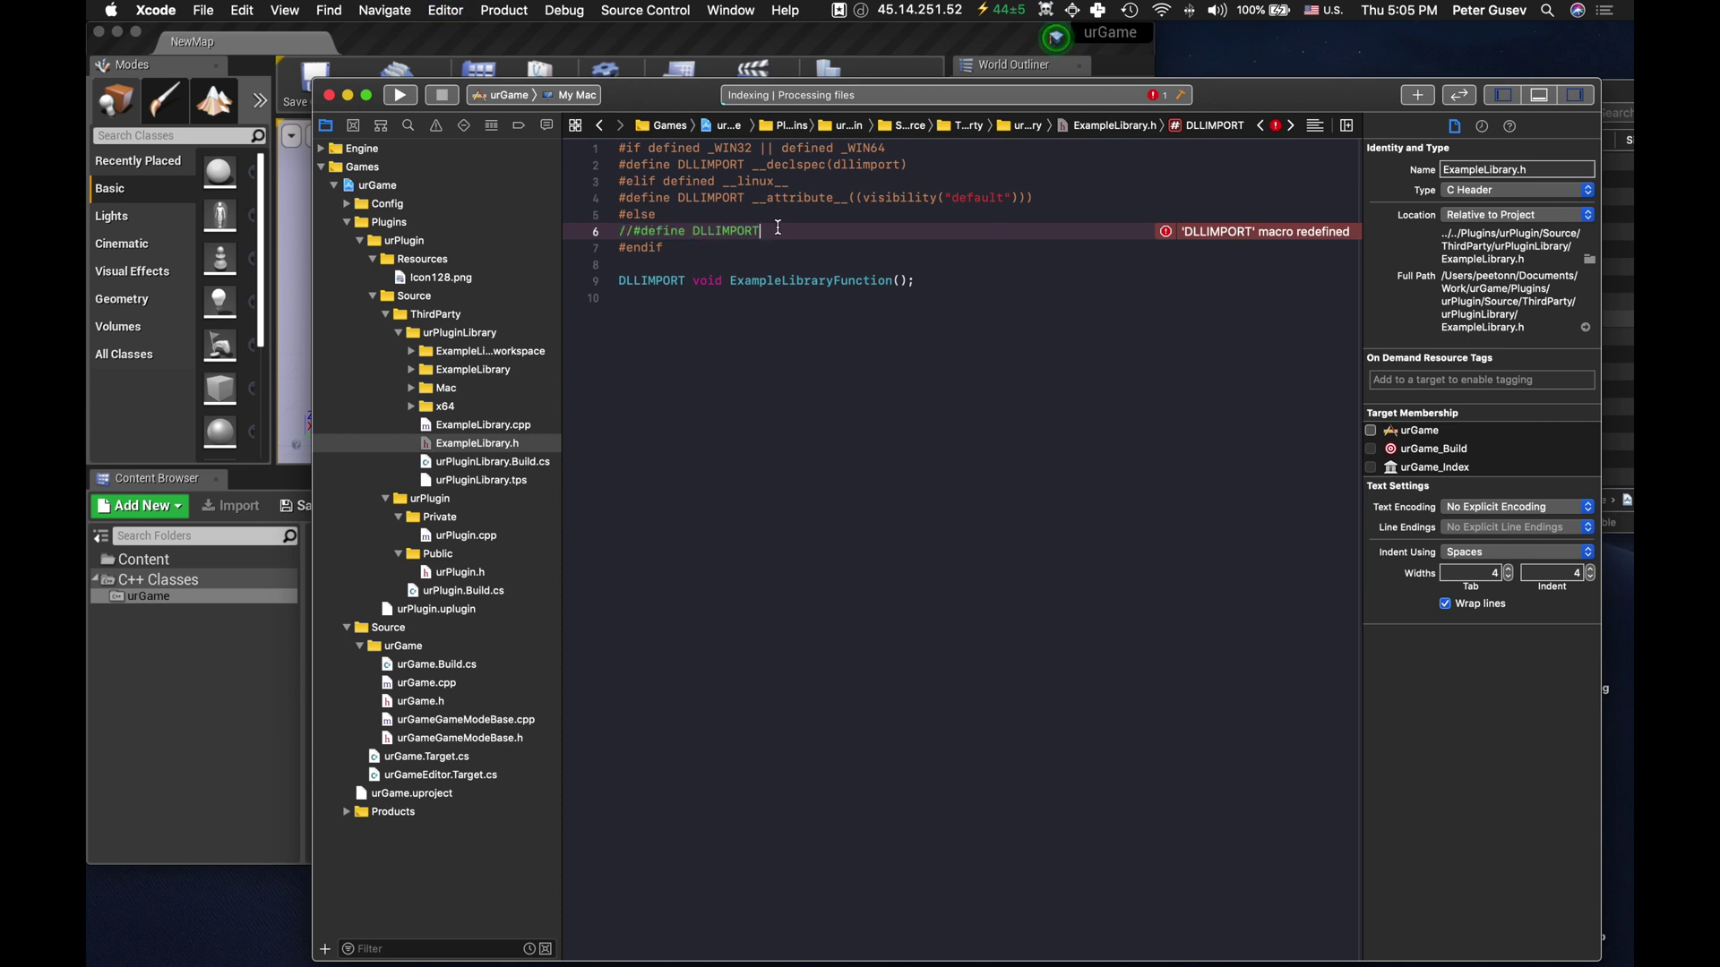
pyautogui.click(761, 317)
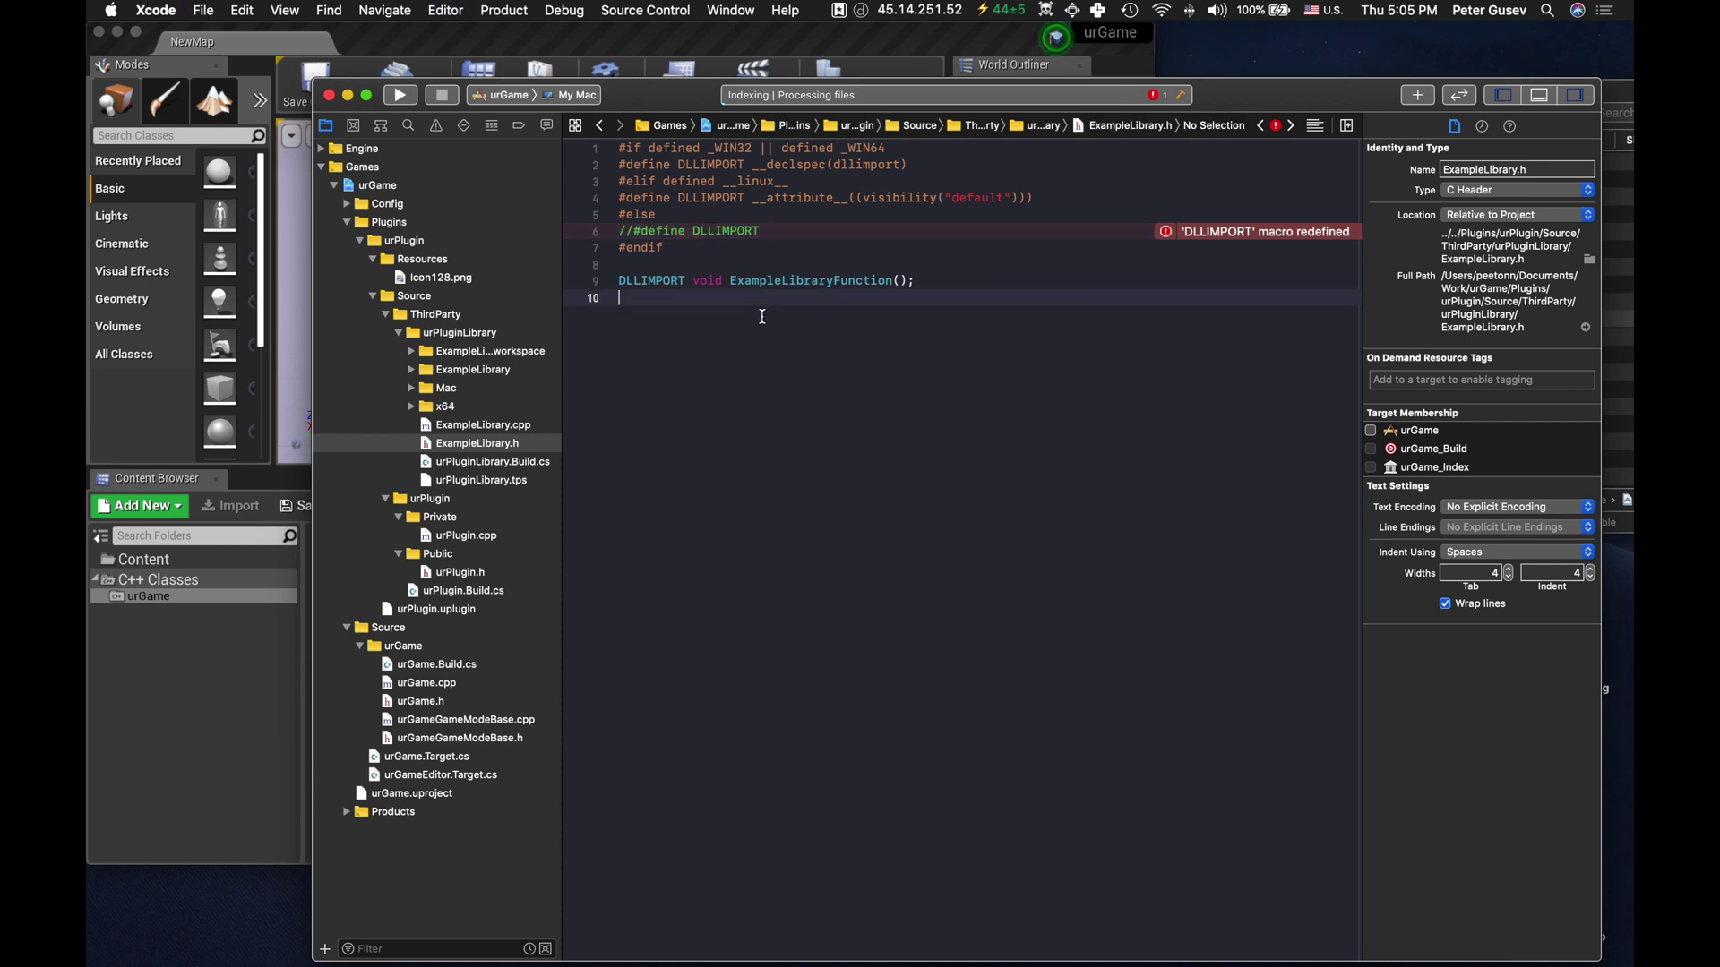
# - Rebuild urGame, let the build continue, then bring Unreal Editor forward
pyautogui.press('super+b')
pyautogui.click(1007, 215)
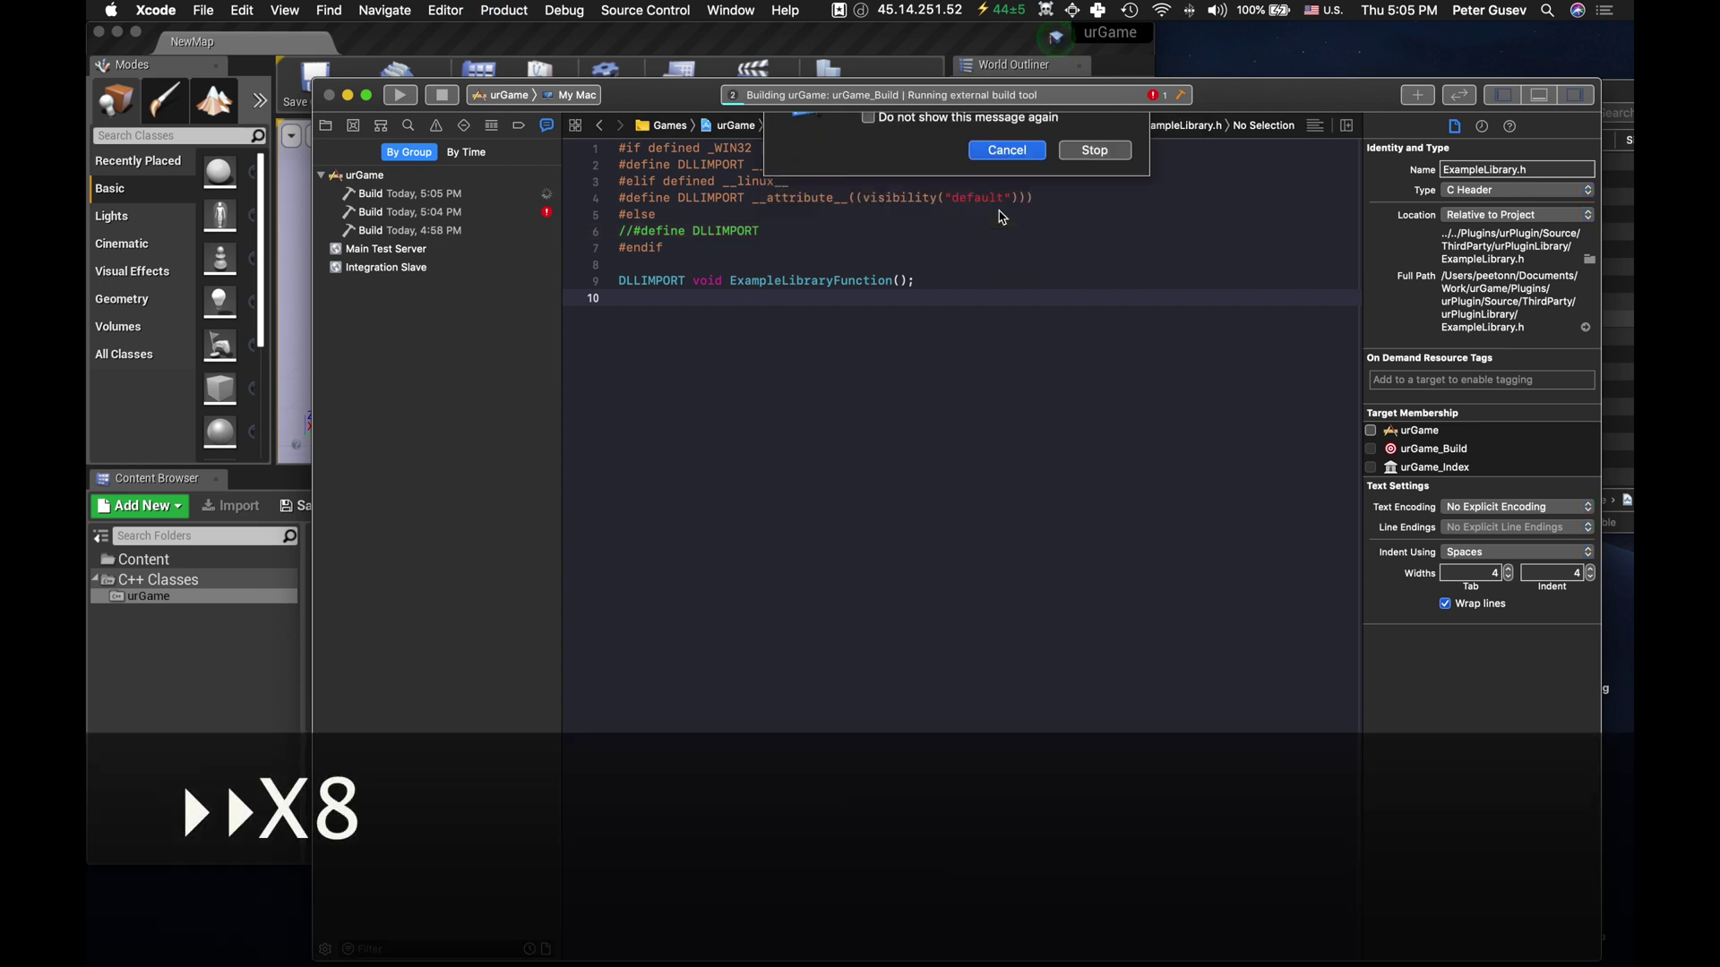
pyautogui.click(460, 195)
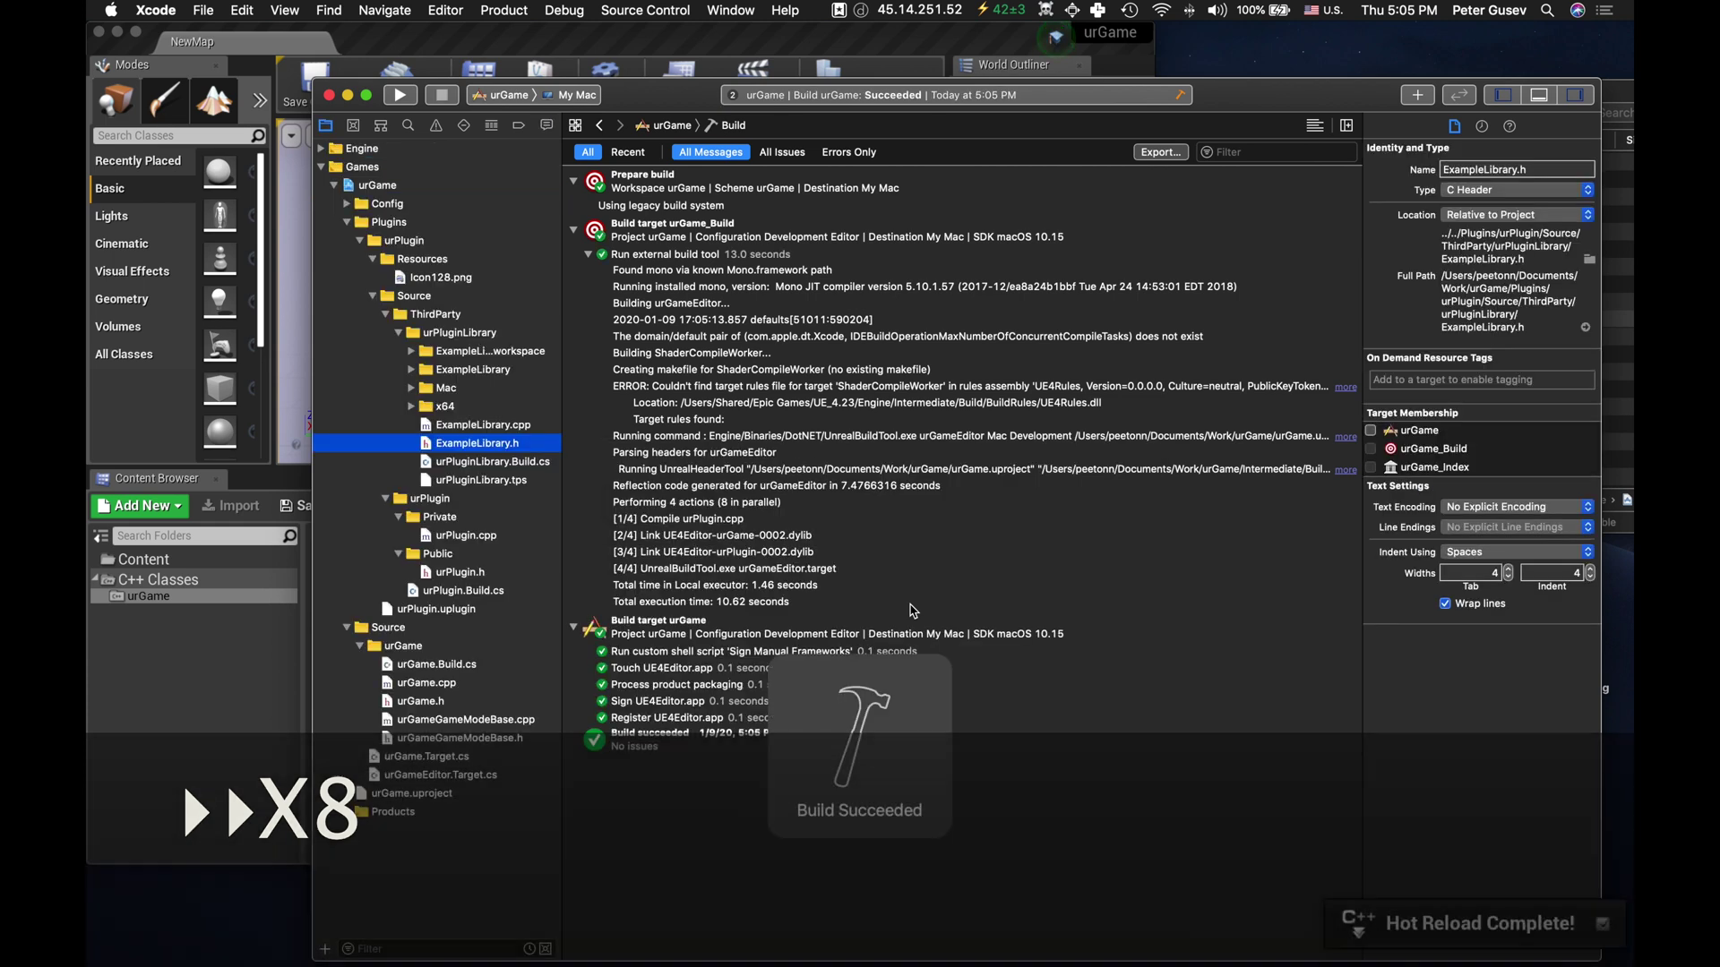
pyautogui.click(628, 38)
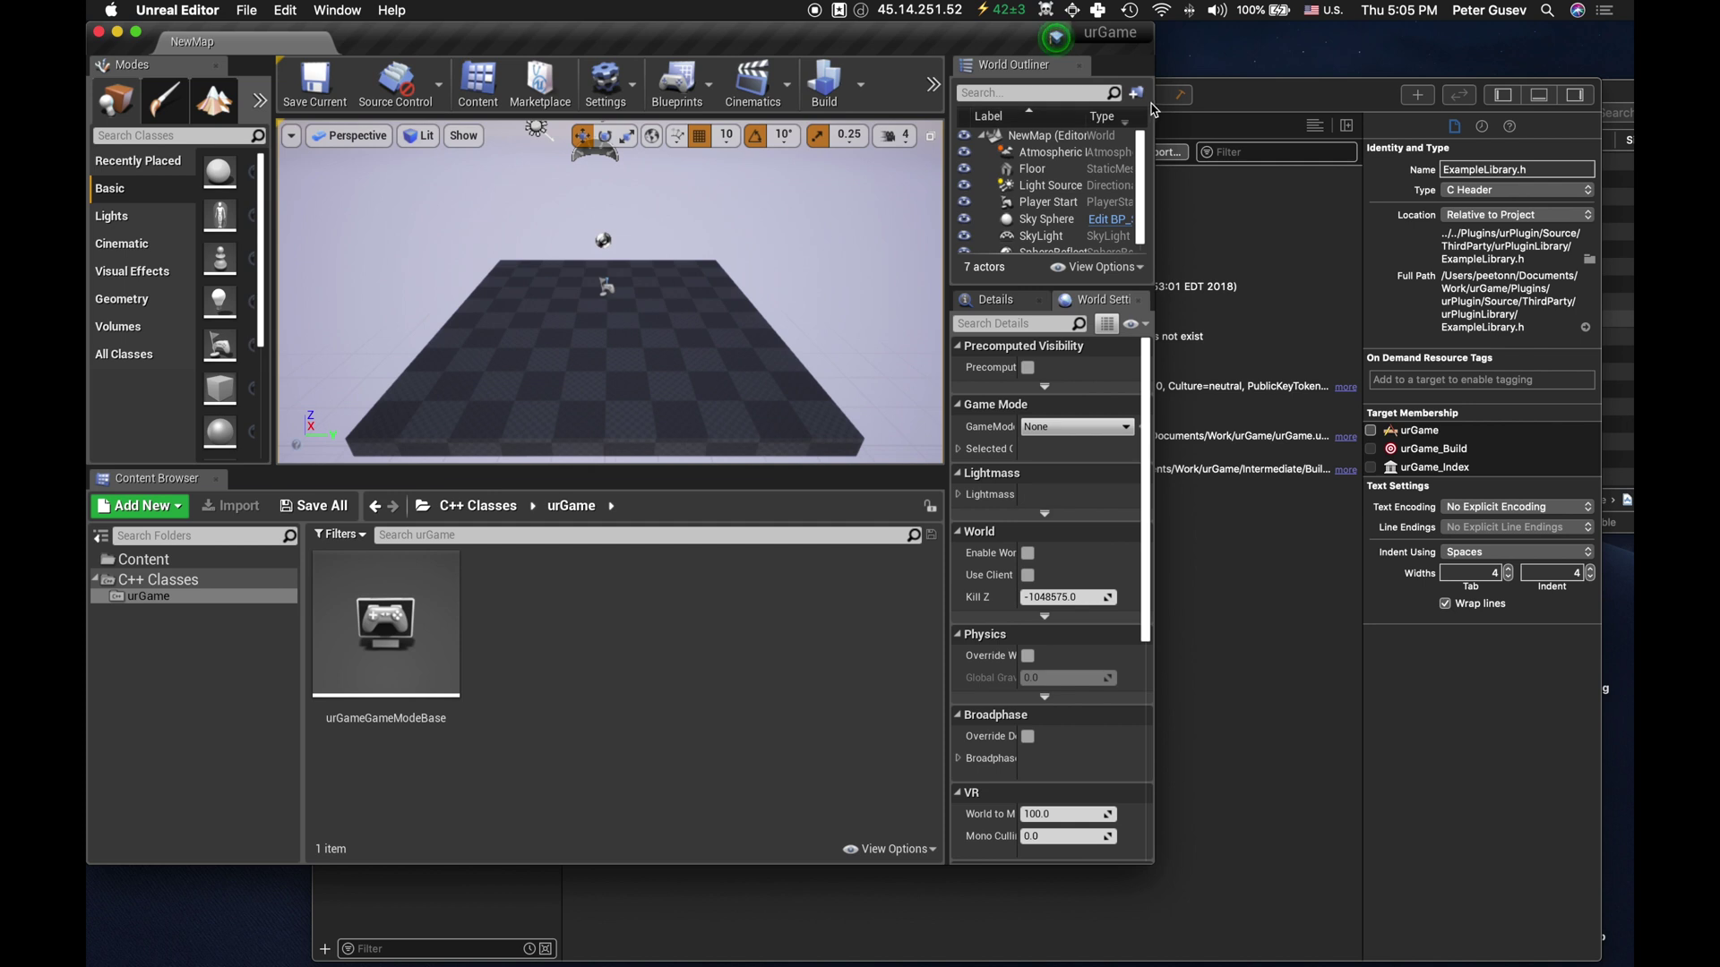
# - Widen the editor window and launch urGame on this Mac until complete
pyautogui.moveTo(1153, 103); pyautogui.dragTo(1368, 104)
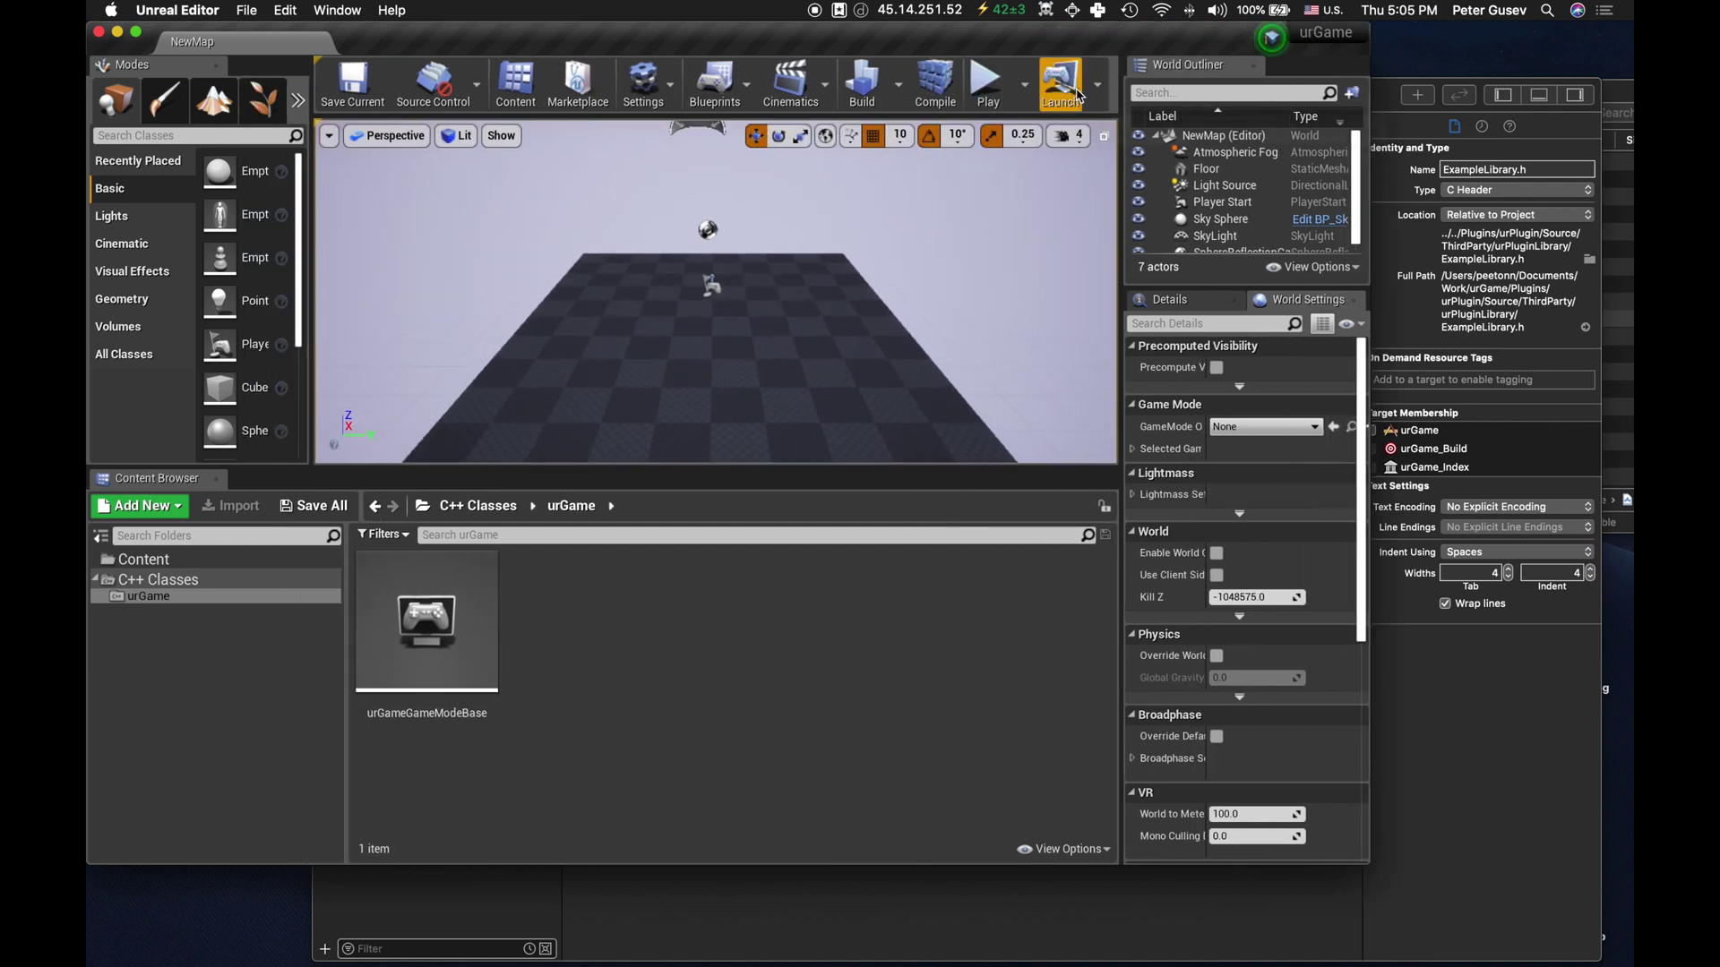
pyautogui.click(1069, 90)
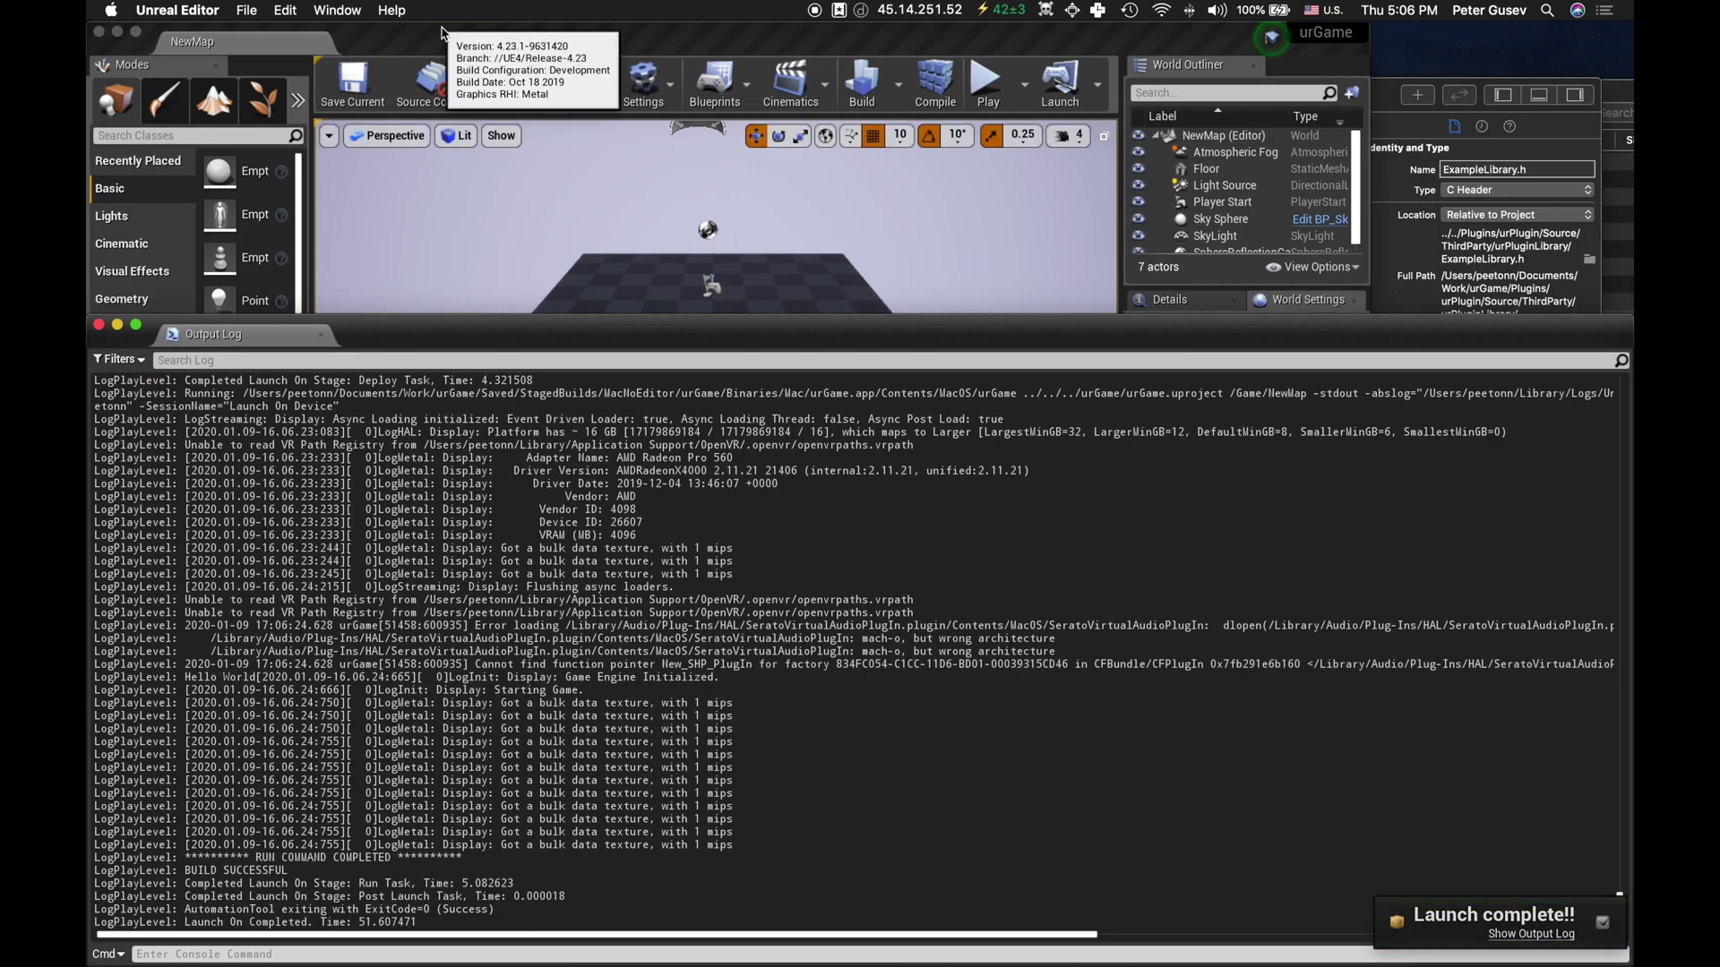
pyautogui.click(441, 32)
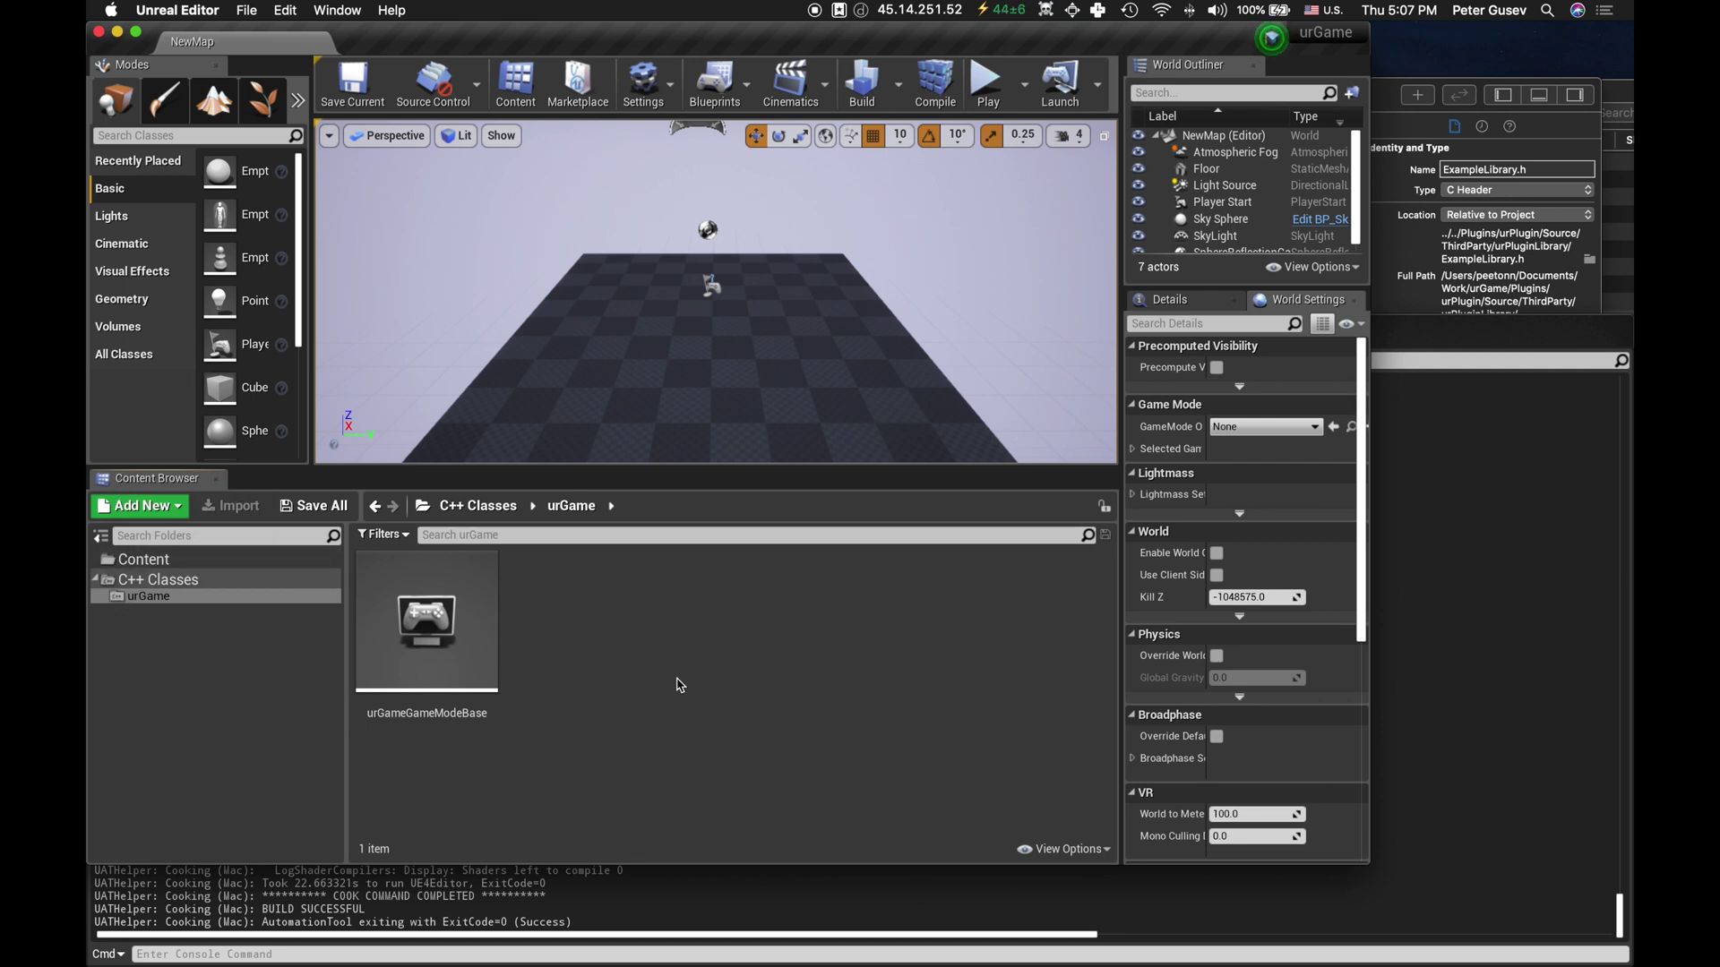
# - Restart Unreal Editor from urGame.uproject and show the empty urPlugin Content folder
pyautogui.press('super+q')
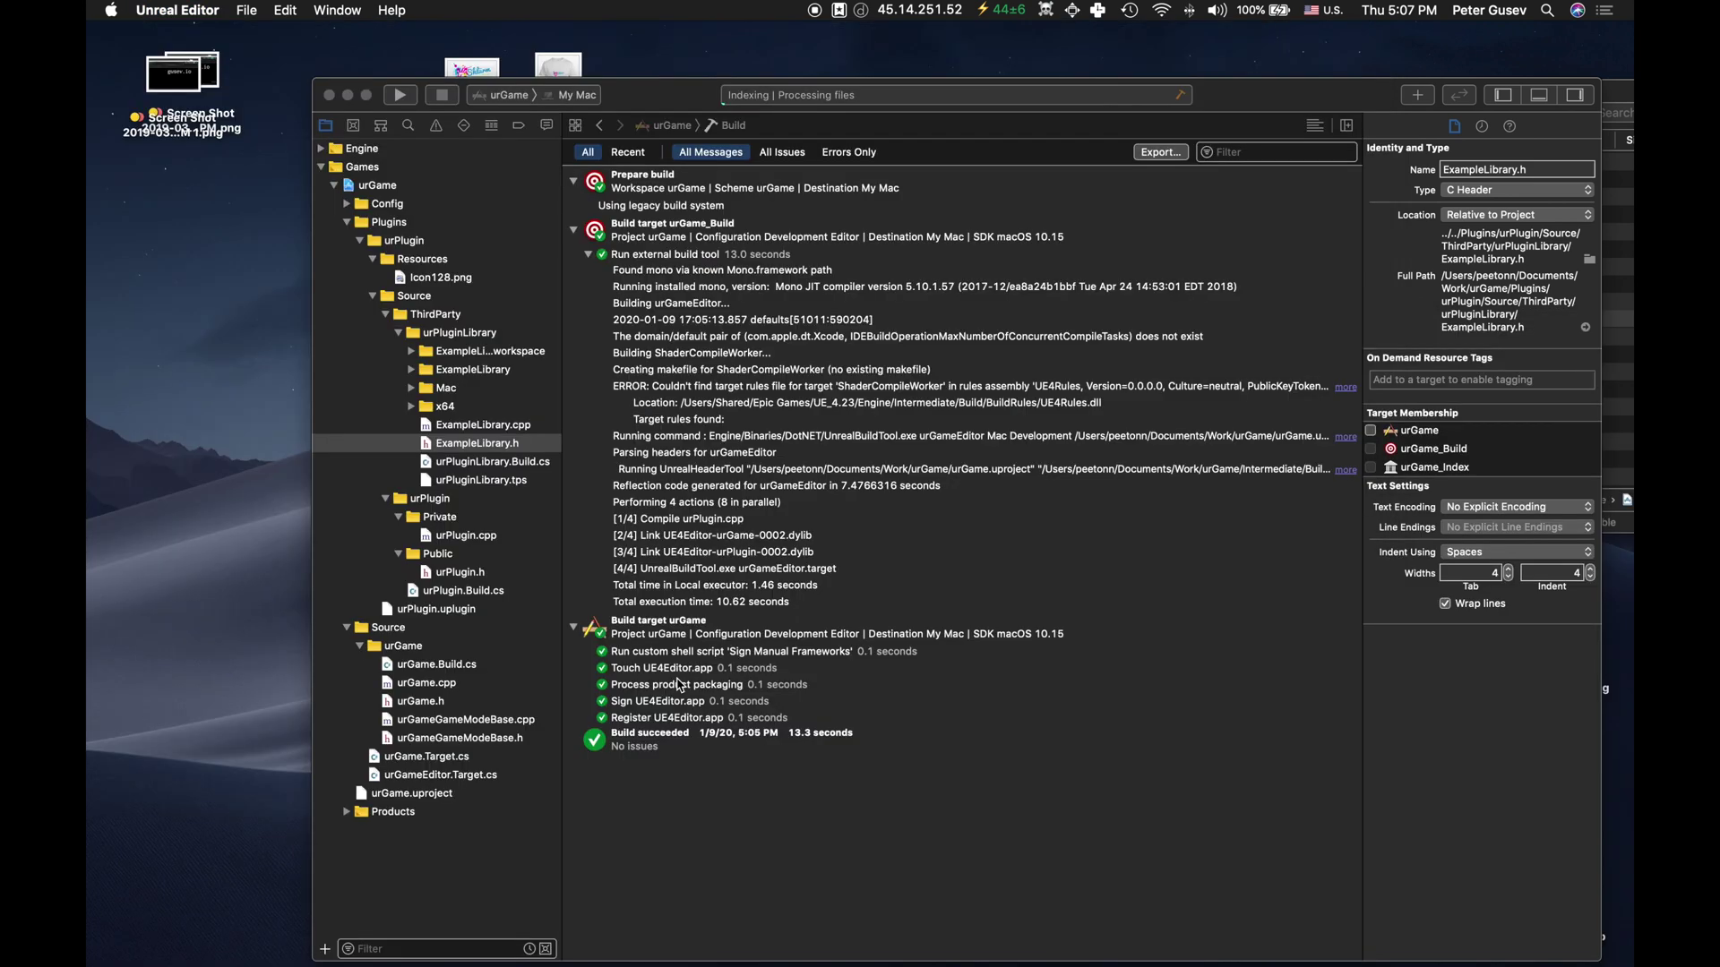
pyautogui.press('super+Tab')
pyautogui.press('super+Tab')
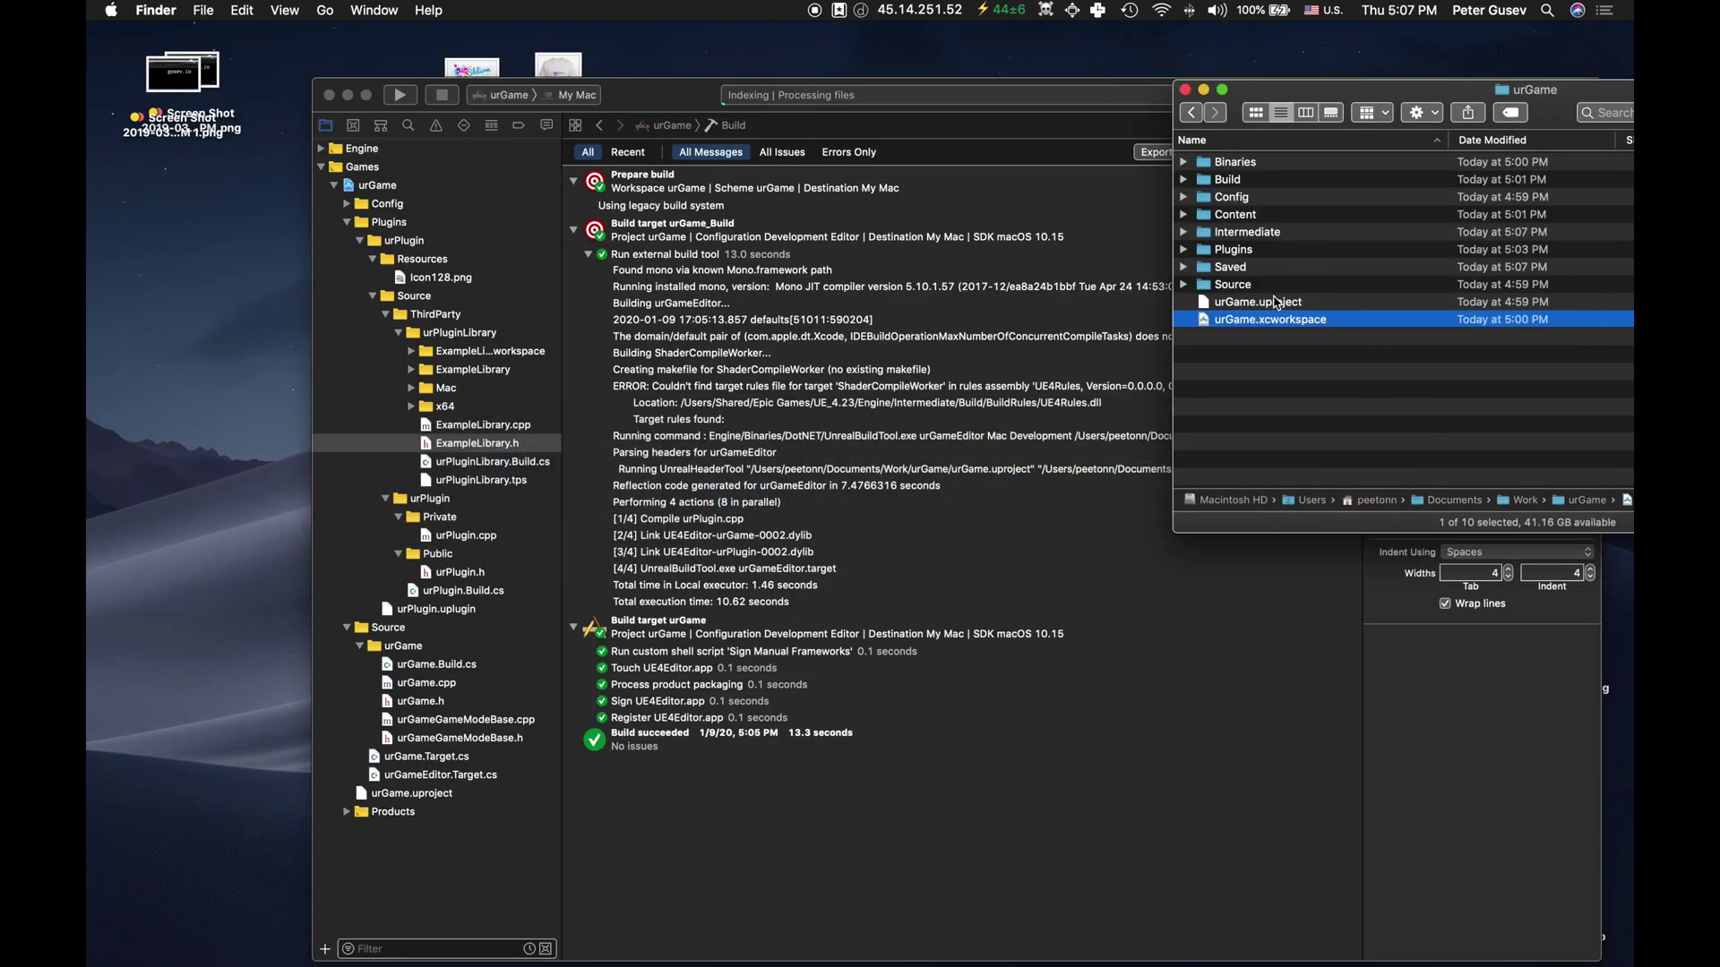
pyautogui.click(1279, 304)
pyautogui.doubleClick(1277, 307)
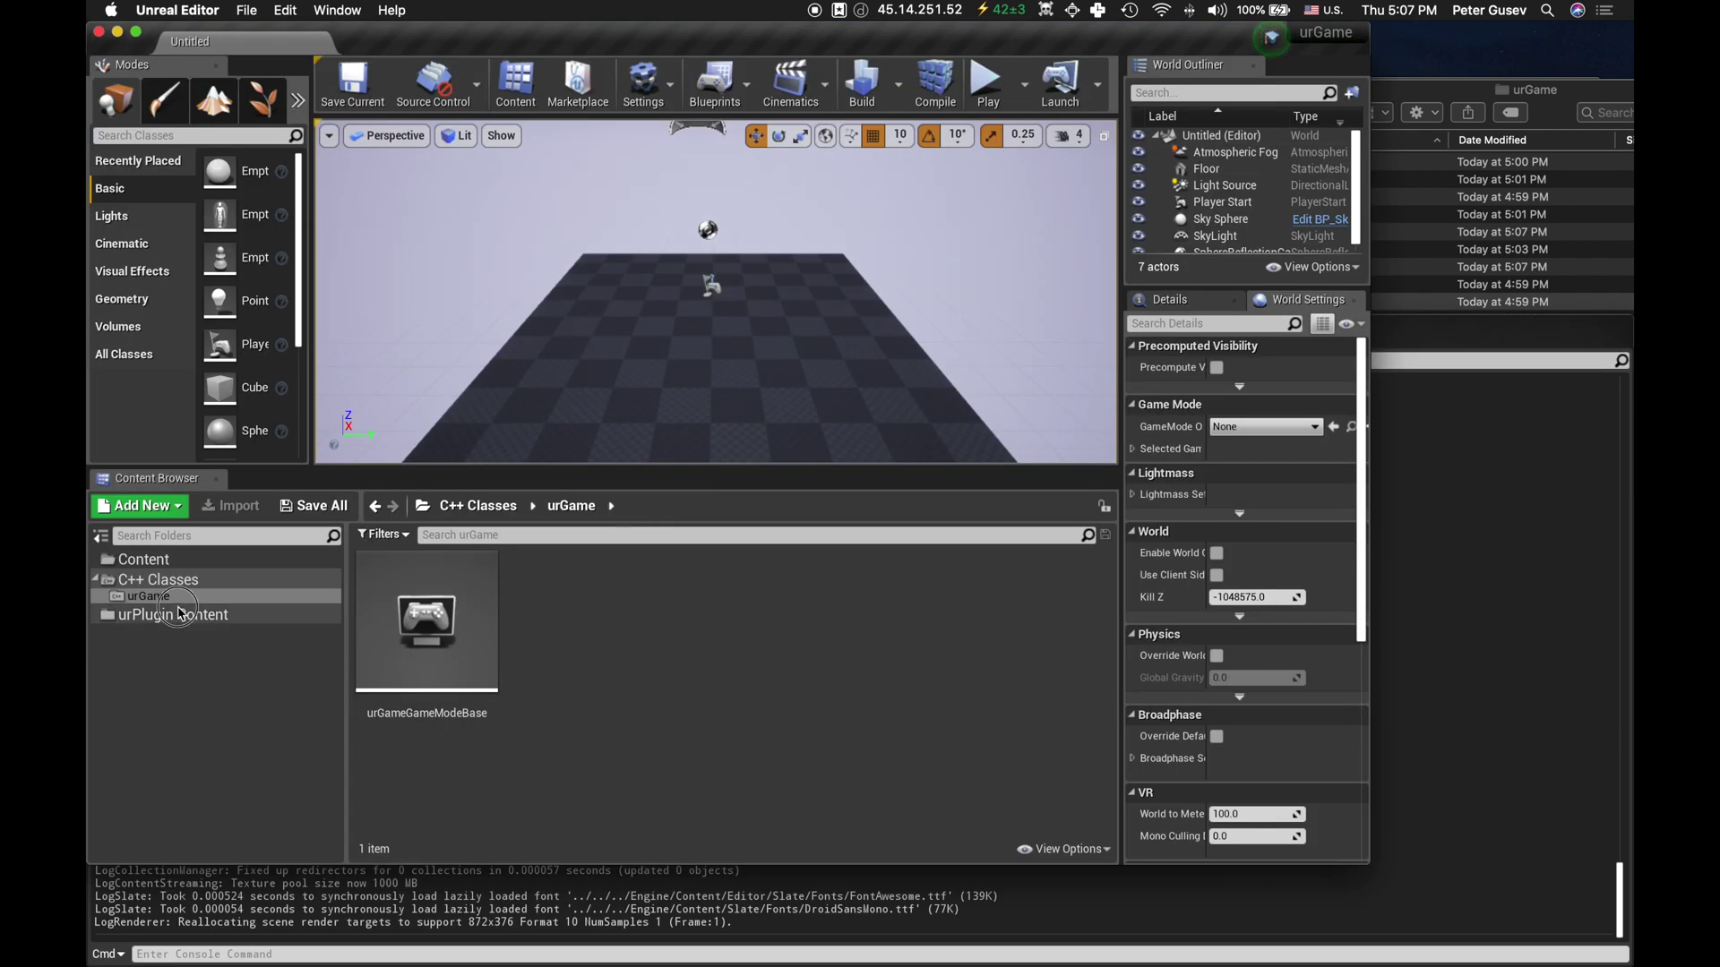
pyautogui.click(183, 617)
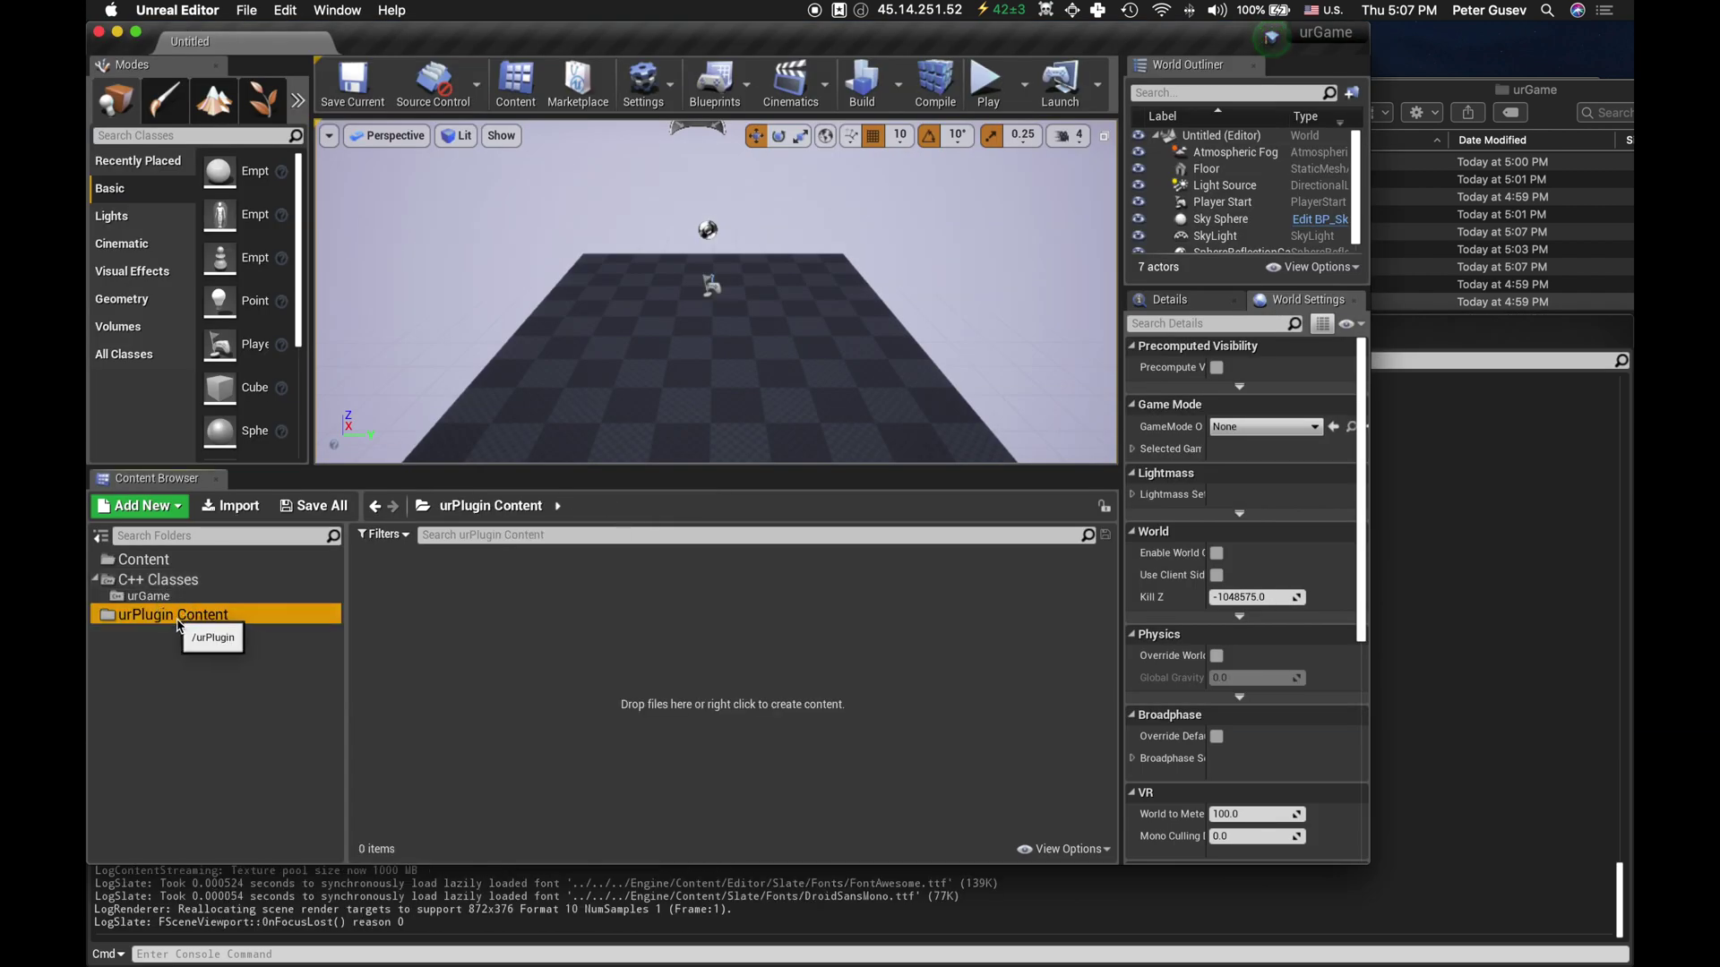